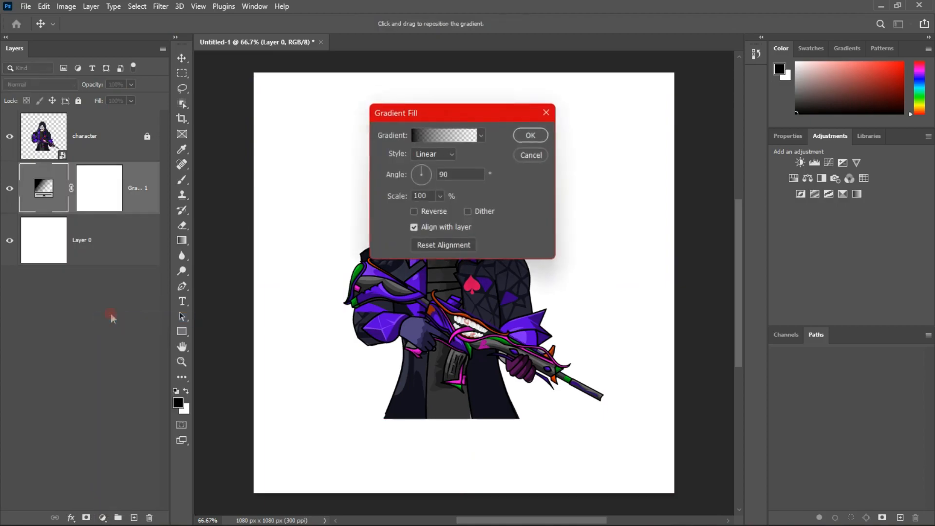
# Set the gradient fill's first colour stop to the purple 5900e6 sampled from the character's sleeve
pyautogui.click(444, 136)
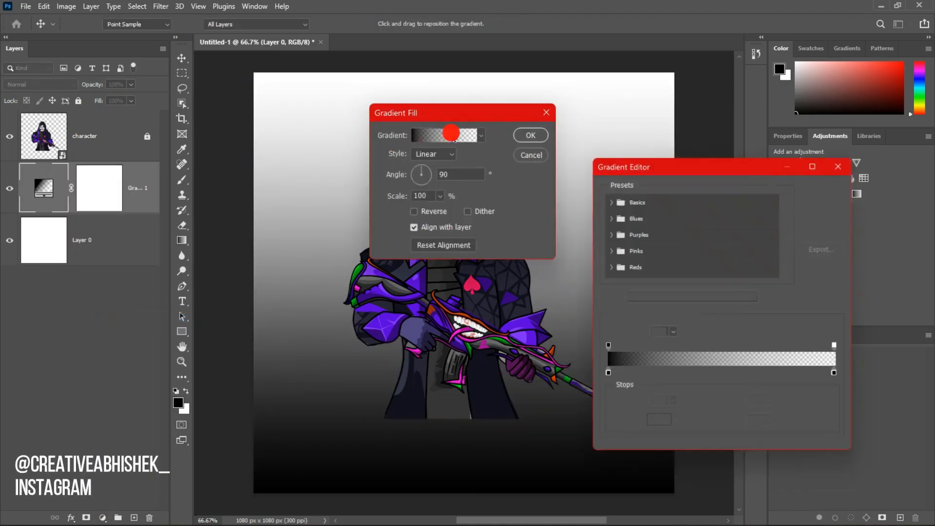
pyautogui.click(605, 378)
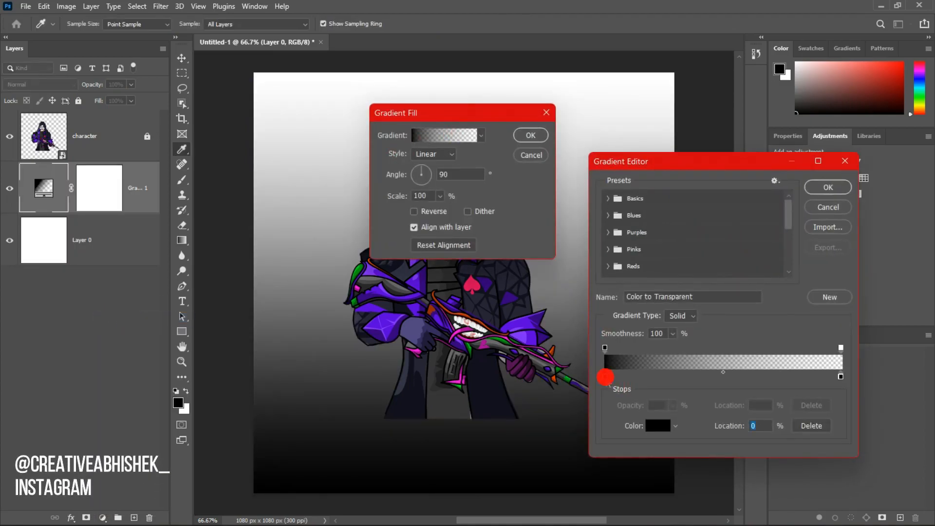
pyautogui.click(653, 427)
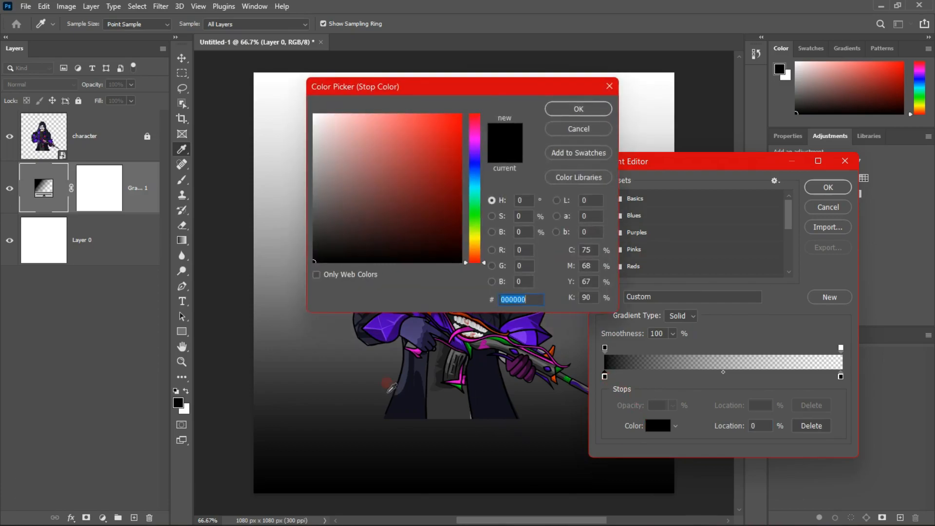
pyautogui.click(395, 322)
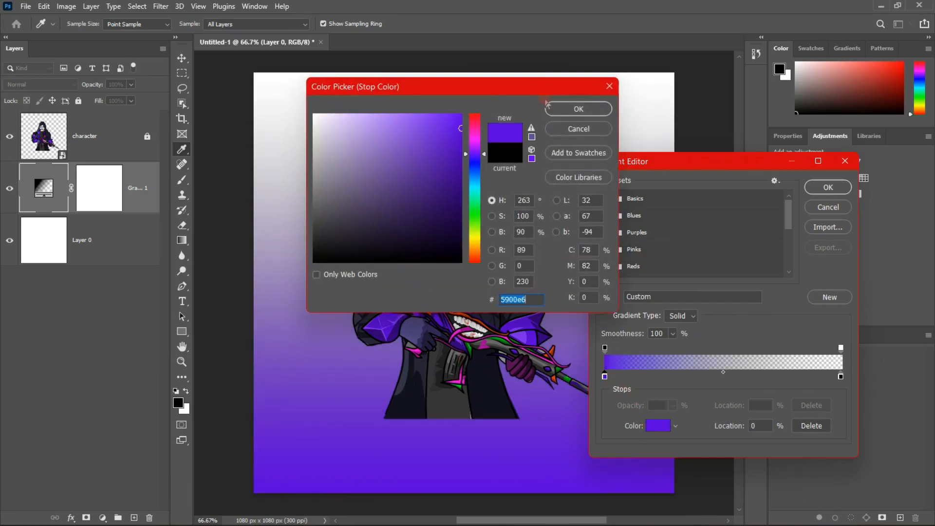
pyautogui.click(558, 110)
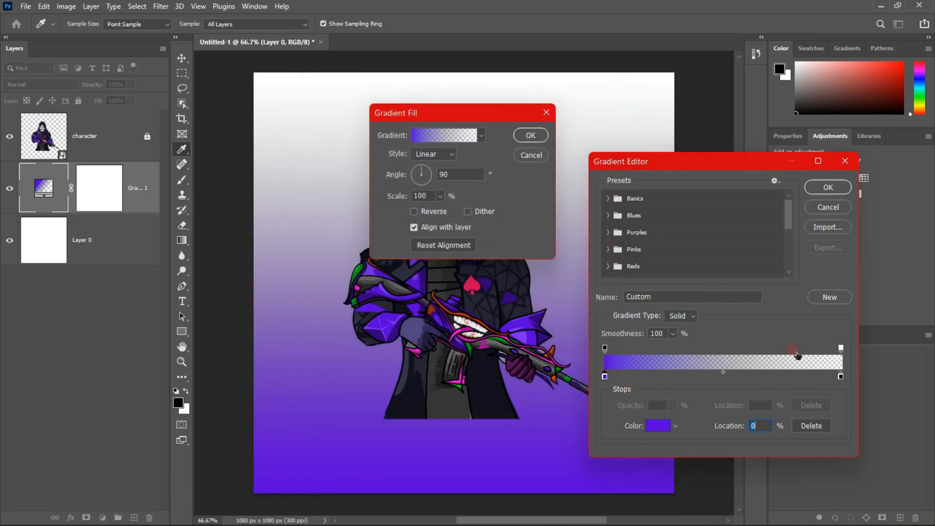
# Set the gradient's end colour stop to the dark blue 12111f sampled from the character's coat and accept the gradient
pyautogui.click(840, 377)
pyautogui.click(655, 427)
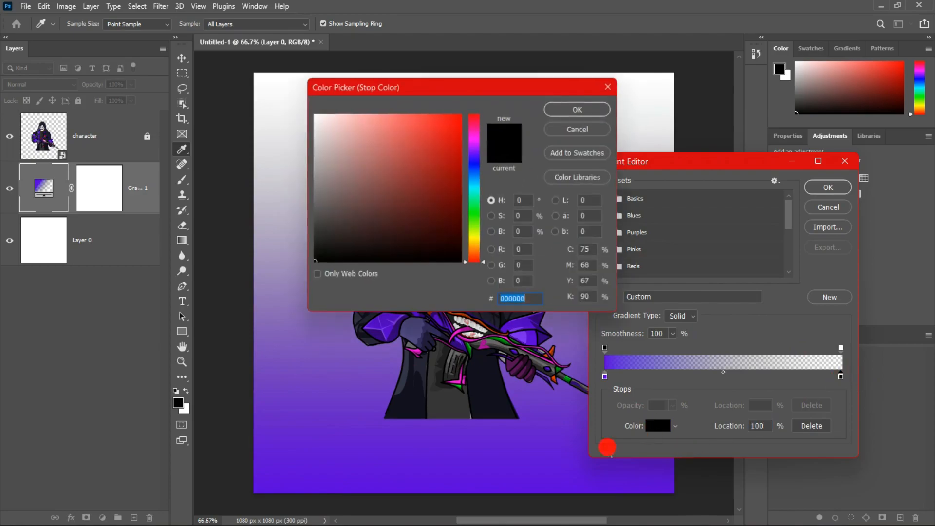
pyautogui.click(408, 376)
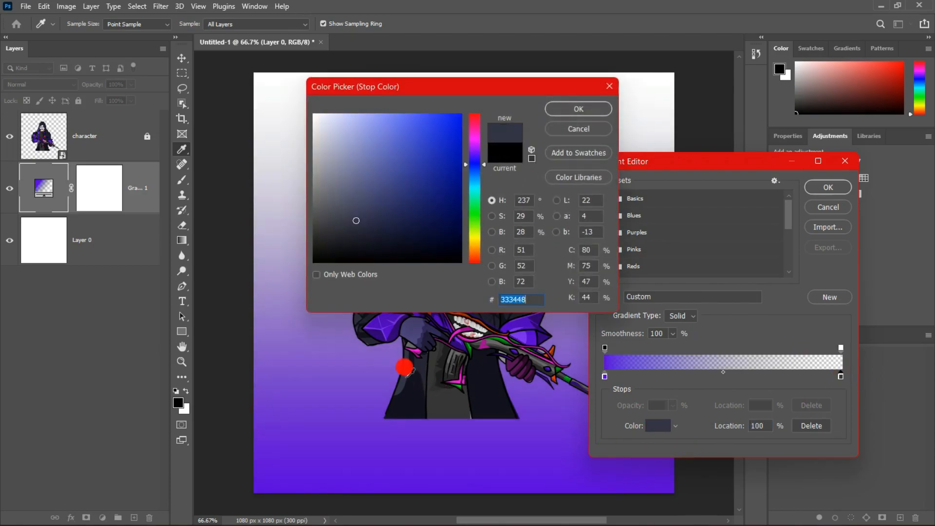
pyautogui.click(578, 110)
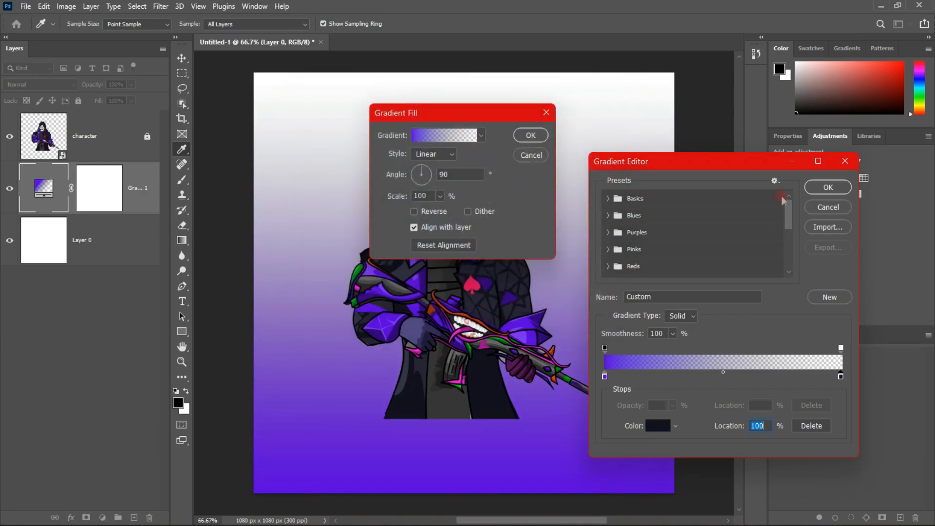
pyautogui.click(833, 187)
# Make the gradient fill radial and reversed, and apply it behind the character
pyautogui.click(445, 155)
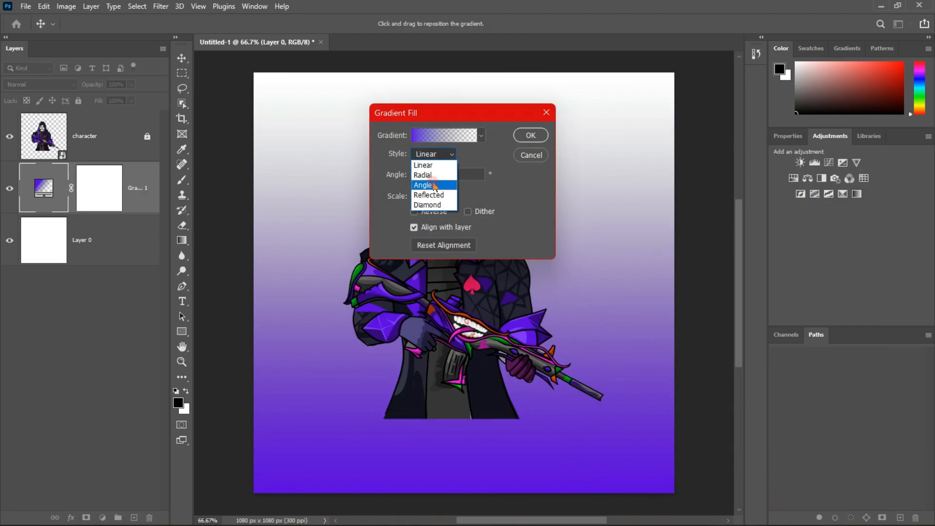
pyautogui.click(435, 180)
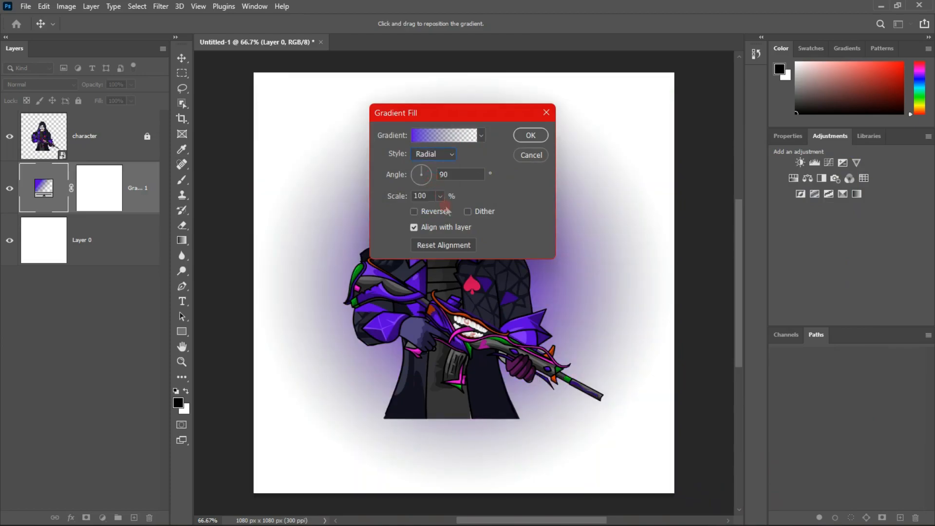
pyautogui.click(414, 212)
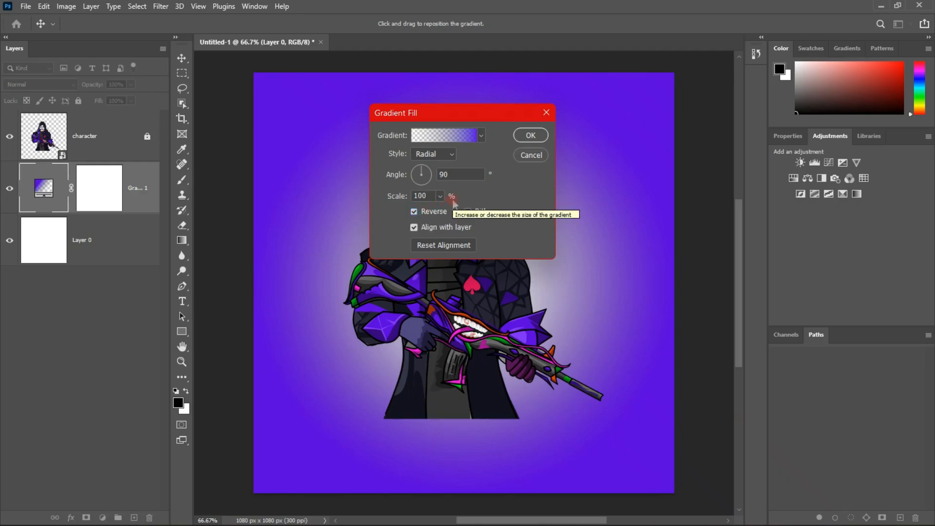
pyautogui.click(414, 211)
pyautogui.click(414, 212)
pyautogui.click(414, 211)
pyautogui.click(414, 212)
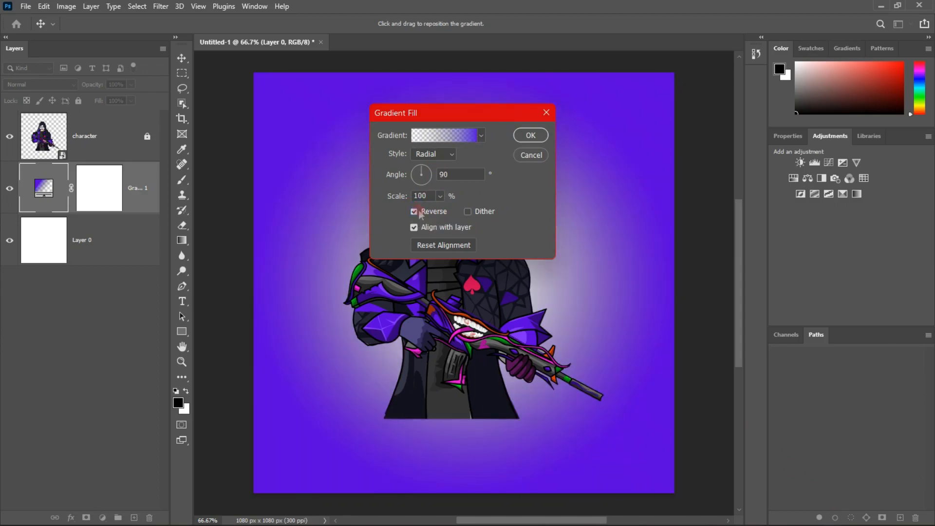
pyautogui.press('Return')
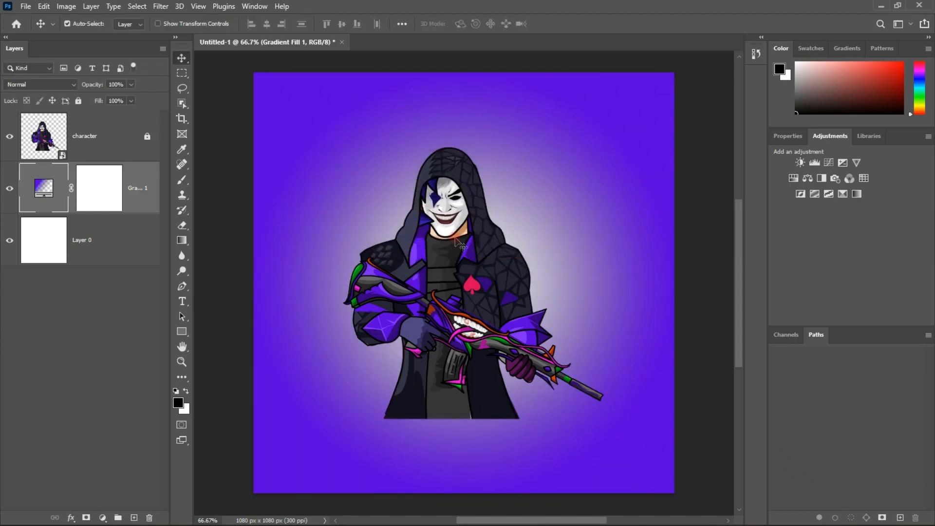
# Search for and launch Adobe Illustrator 2022
pyautogui.press('super+s')
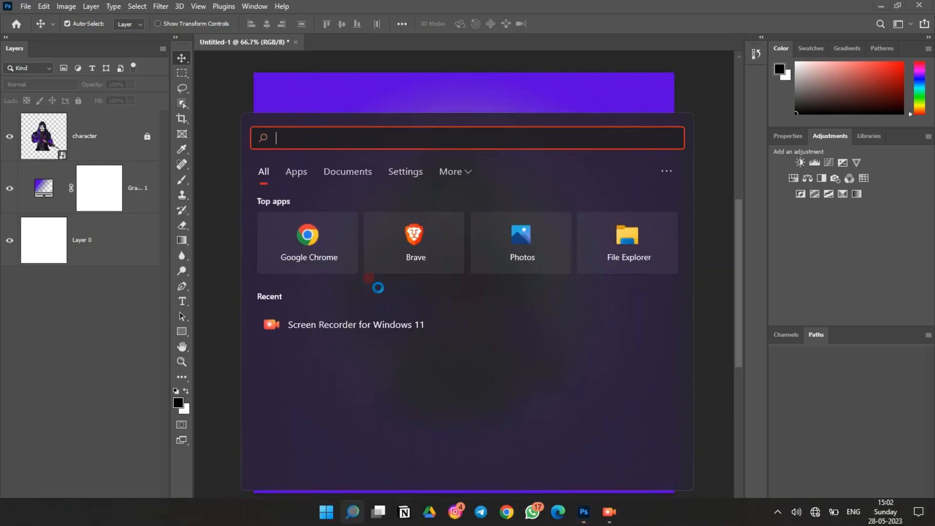
pyautogui.write('ill')
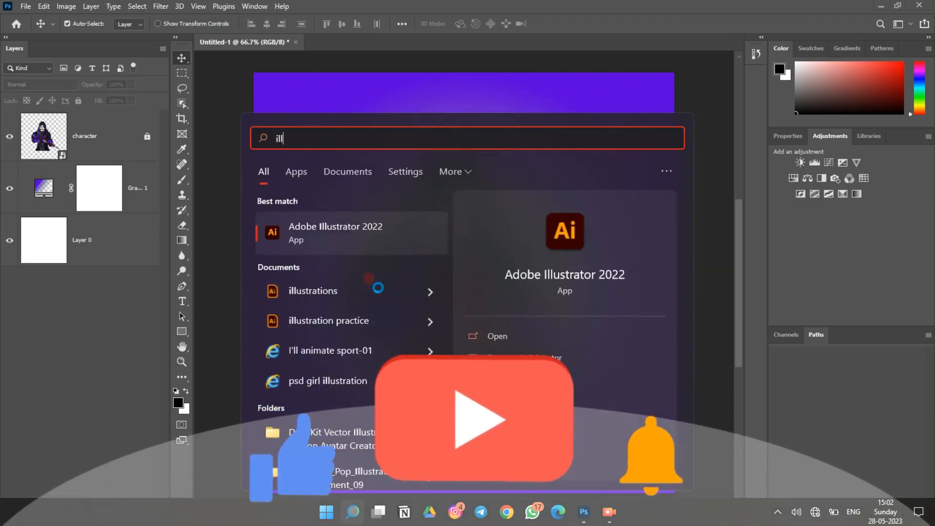
pyautogui.click(387, 234)
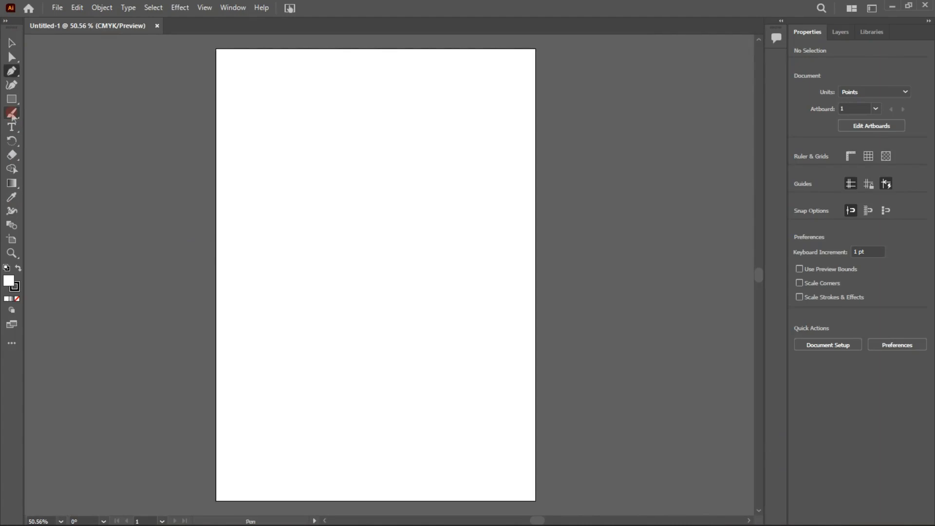
# Draw the left half of an emblem with a peaked top and notched base as an open Pen path, about 138 × 355 pt
pyautogui.press('p')
pyautogui.click(339, 153)
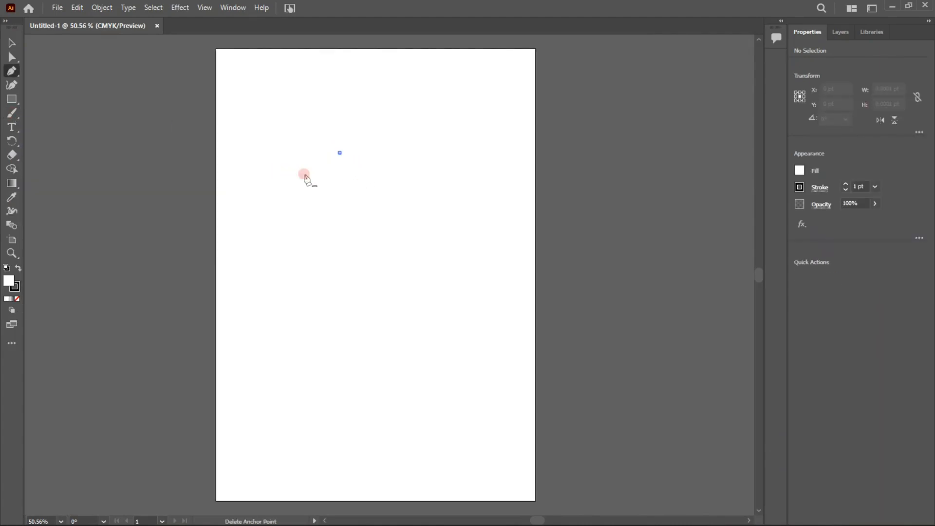
pyautogui.click(265, 198)
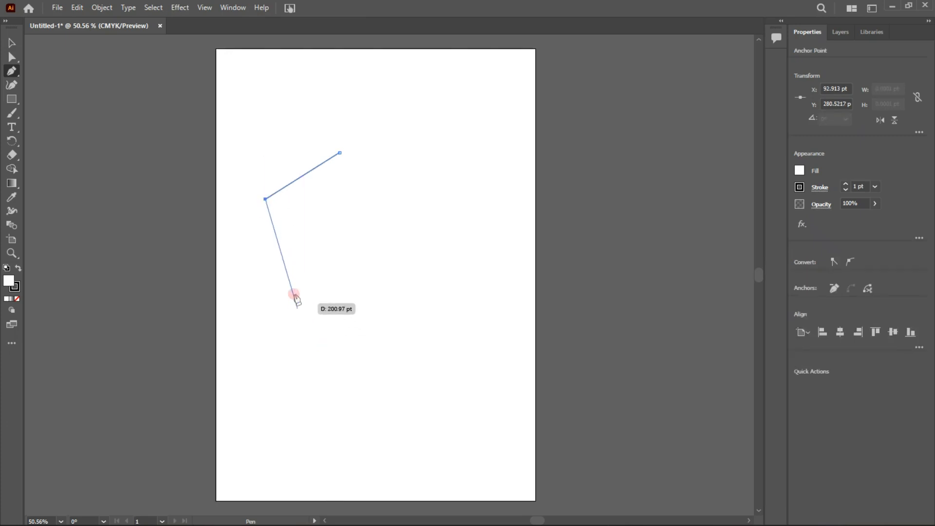
pyautogui.click(306, 306)
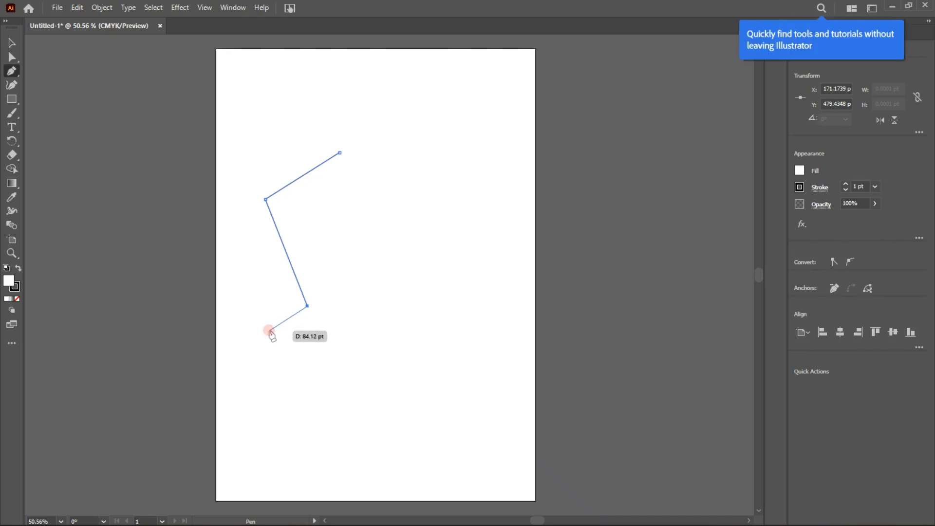
pyautogui.click(276, 315)
pyautogui.click(286, 326)
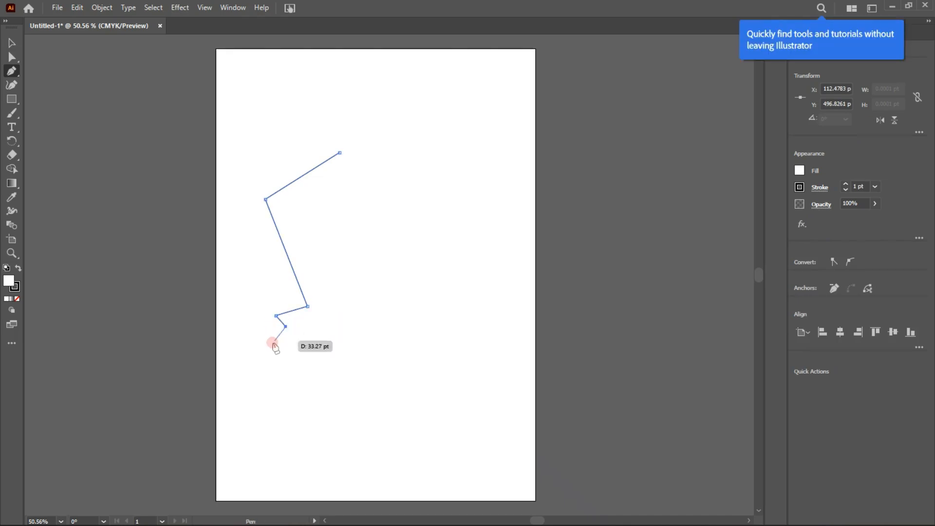
pyautogui.click(268, 344)
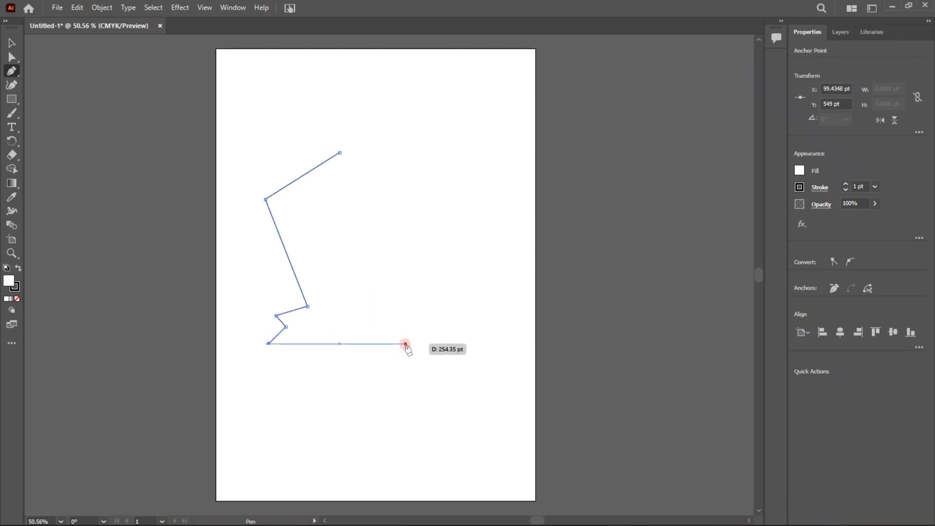
pyautogui.click(339, 344)
pyautogui.press('Escape')
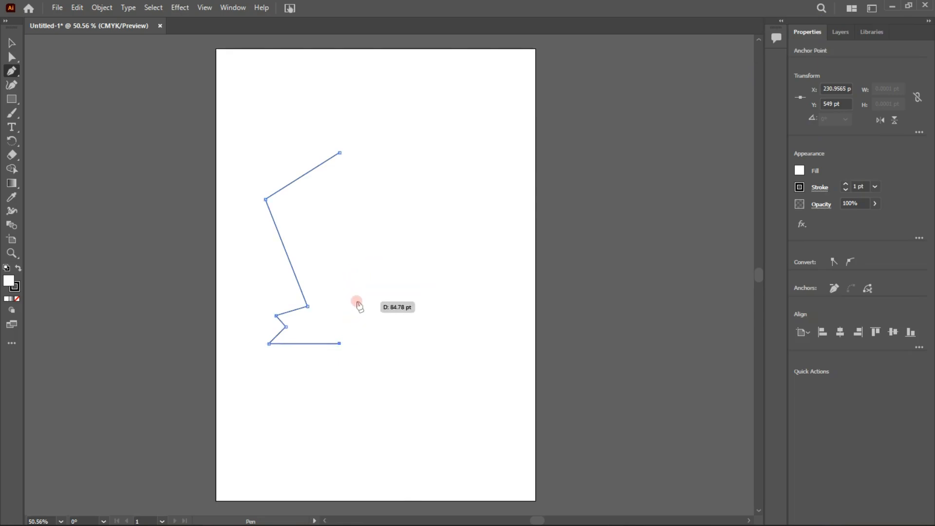
# Create a copy of the half emblem reflected across the vertical axis and place it against the original's right side
pyautogui.click(10, 42)
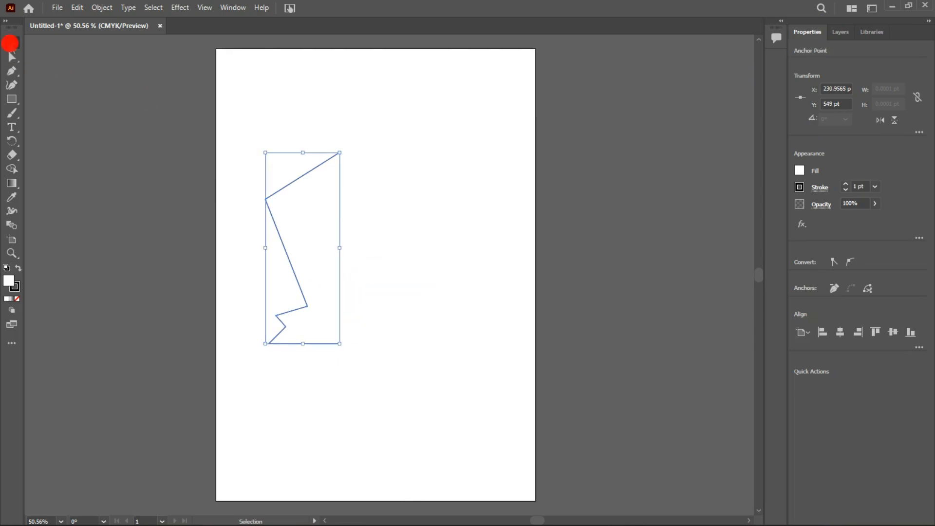
pyautogui.doubleClick(303, 182)
pyautogui.rightClick(303, 182)
pyautogui.moveTo(428, 392)
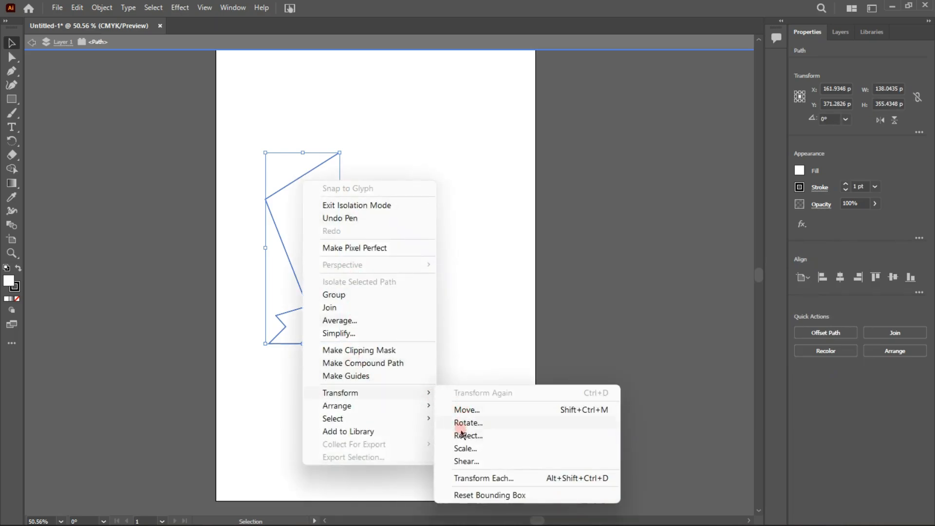
pyautogui.click(460, 436)
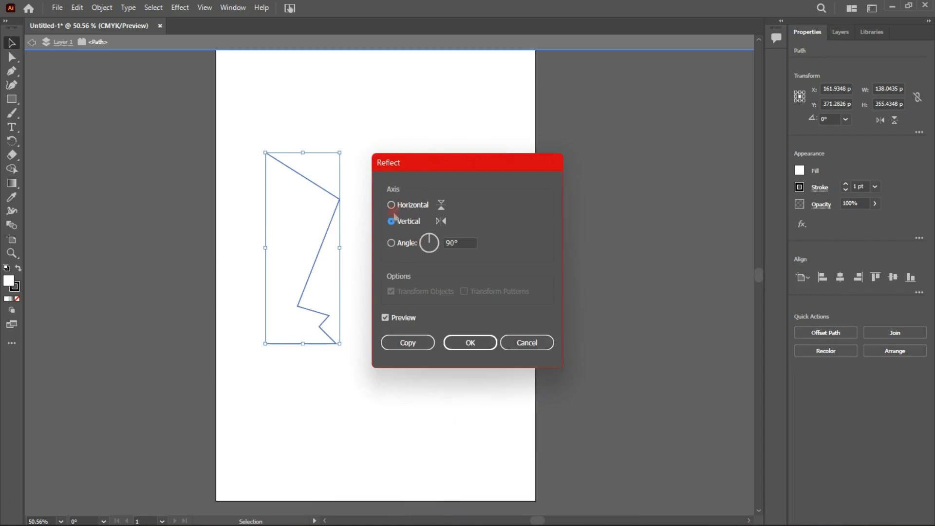
pyautogui.click(408, 342)
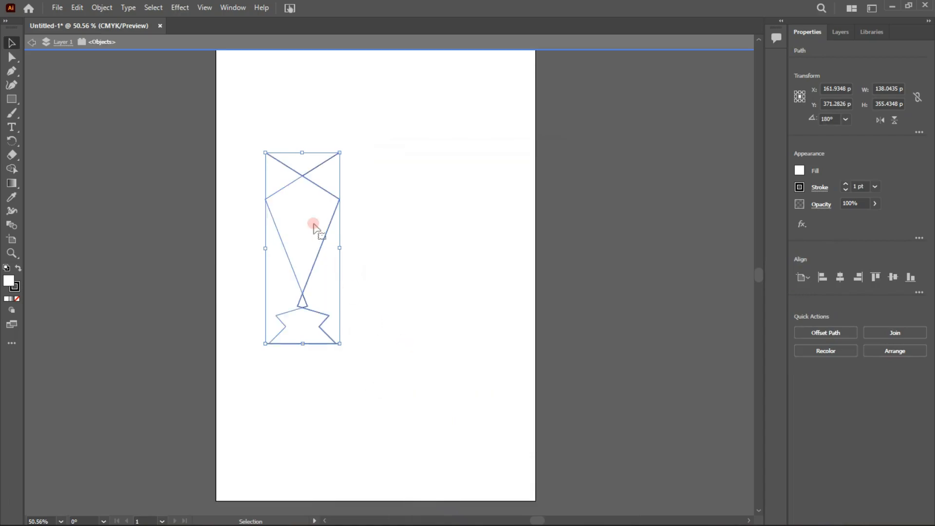
pyautogui.moveTo(321, 198); pyautogui.dragTo(397, 196)
pyautogui.doubleClick(263, 138)
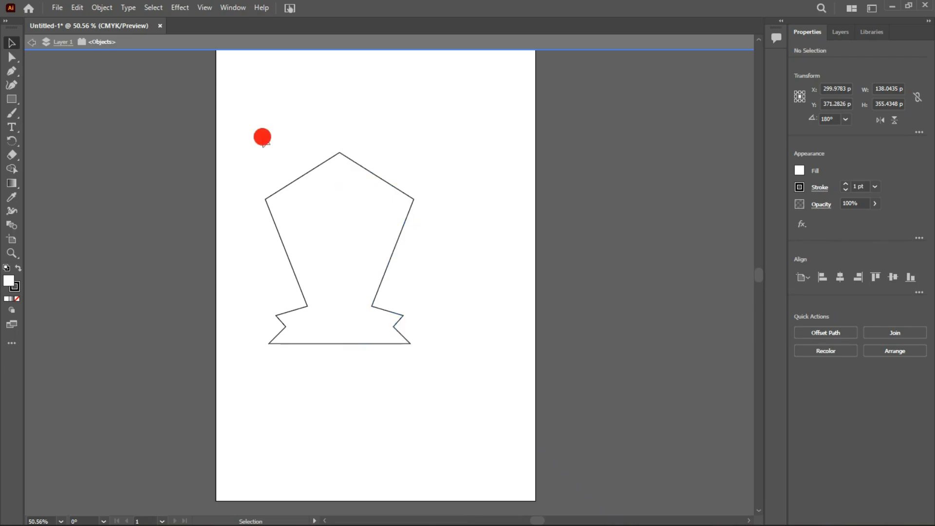
# Combine the two emblem halves into a single shape with the Pathfinder Merge operation
pyautogui.click(376, 293)
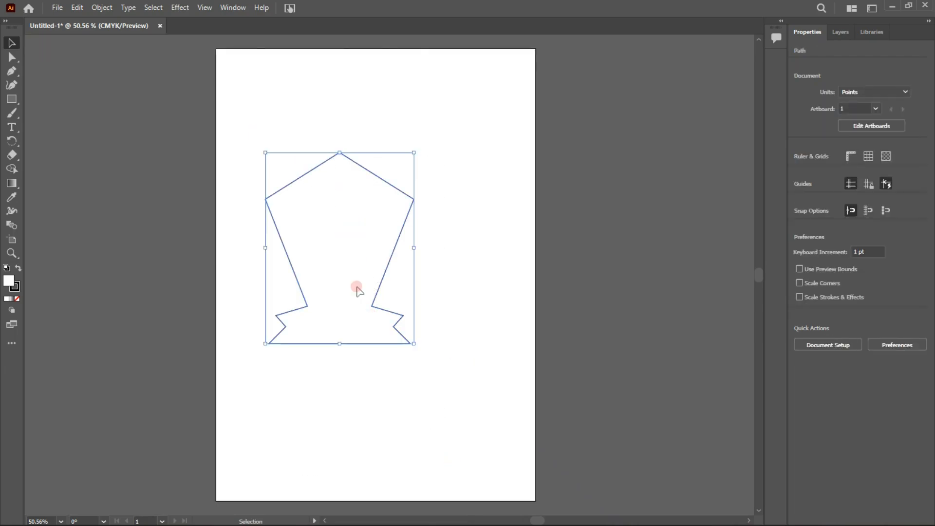
pyautogui.rightClick(358, 288)
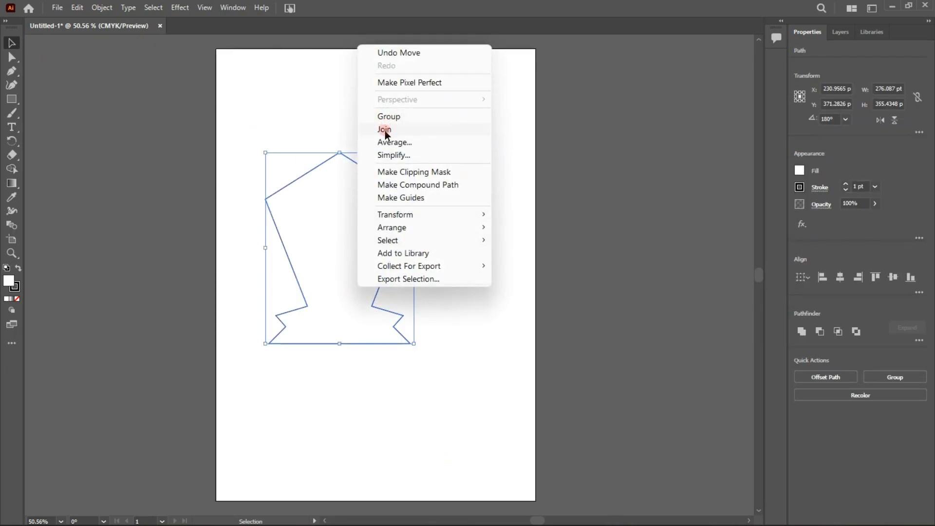
pyautogui.click(873, 32)
pyautogui.click(806, 33)
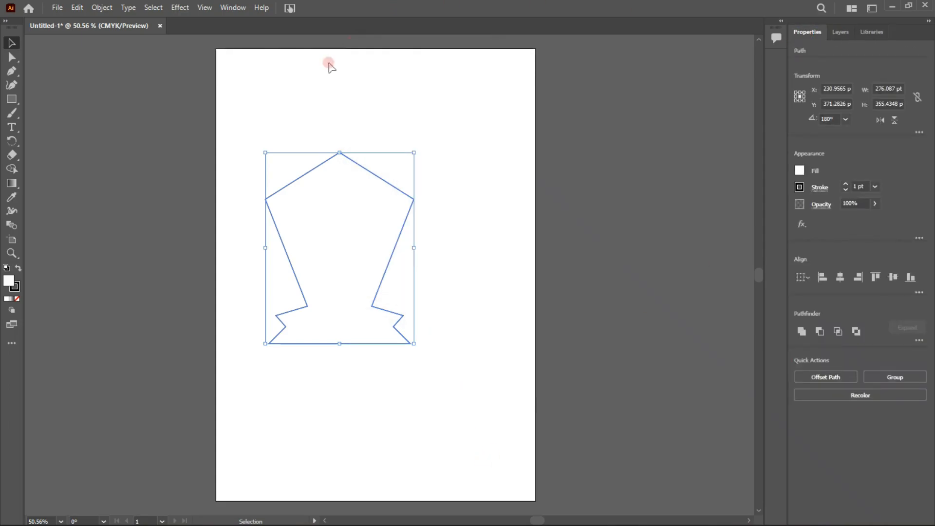
pyautogui.click(223, 11)
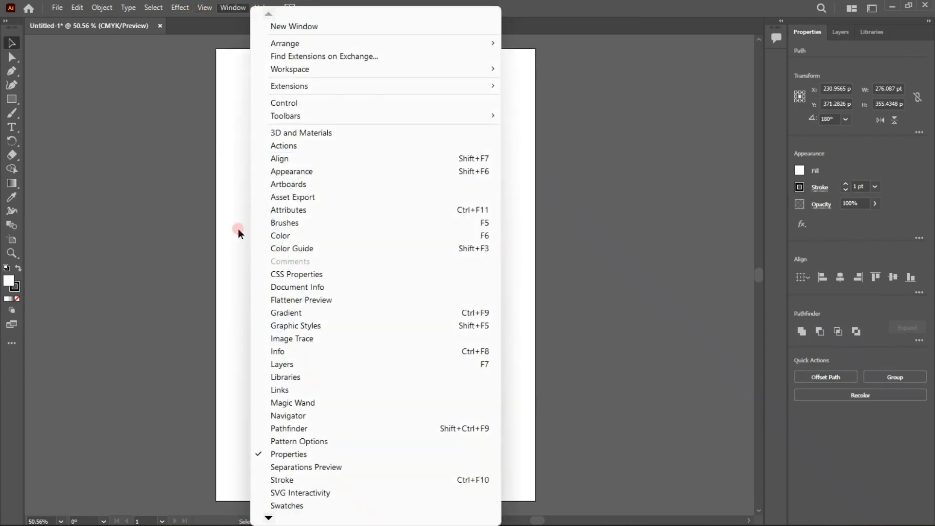
pyautogui.click(281, 428)
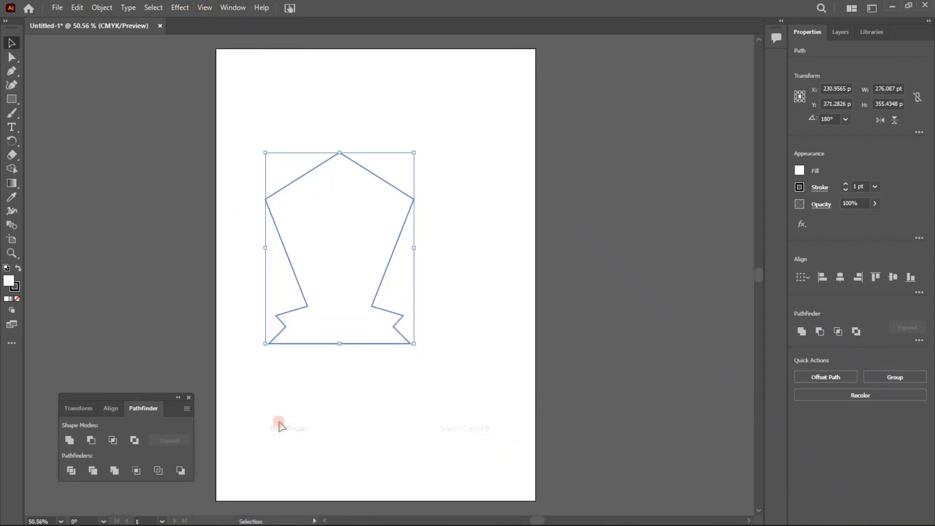
pyautogui.click(114, 471)
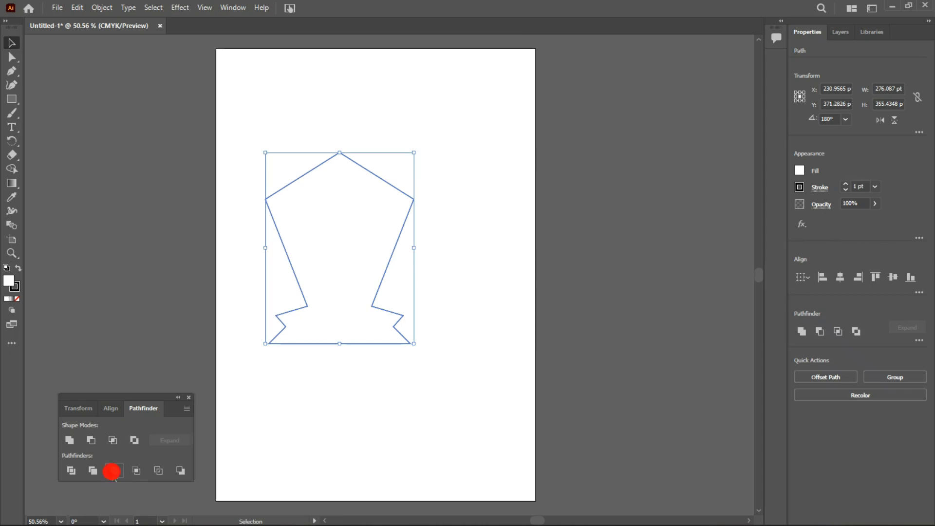
# Fill the merged emblem shape with black
pyautogui.click(350, 361)
pyautogui.click(394, 315)
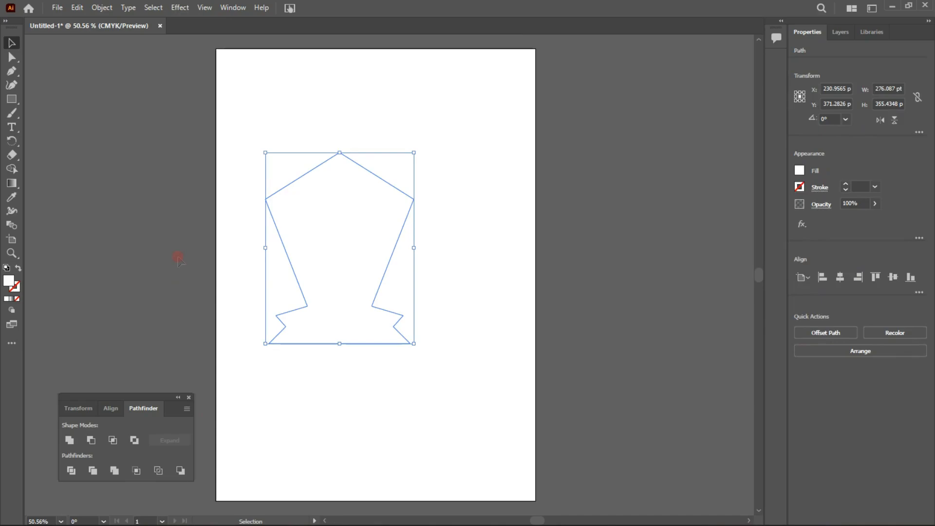
pyautogui.doubleClick(8, 283)
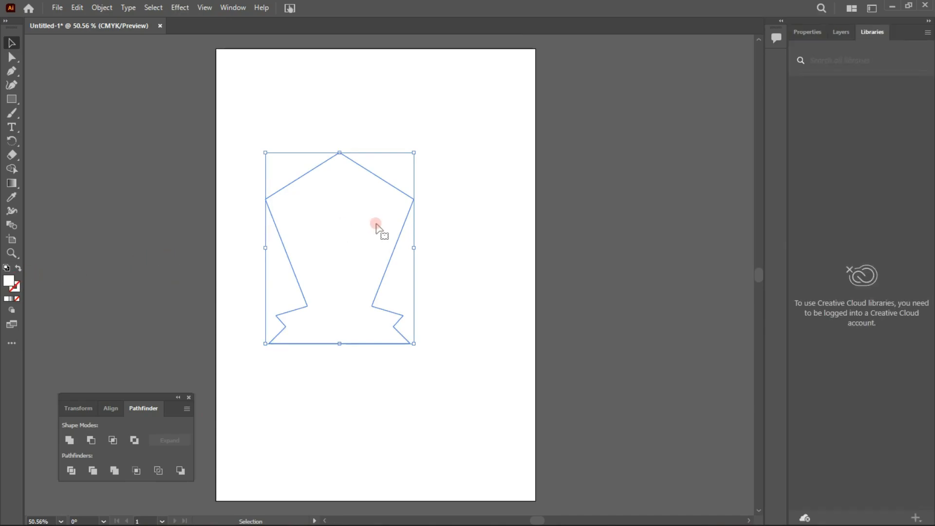
pyautogui.doubleClick(10, 281)
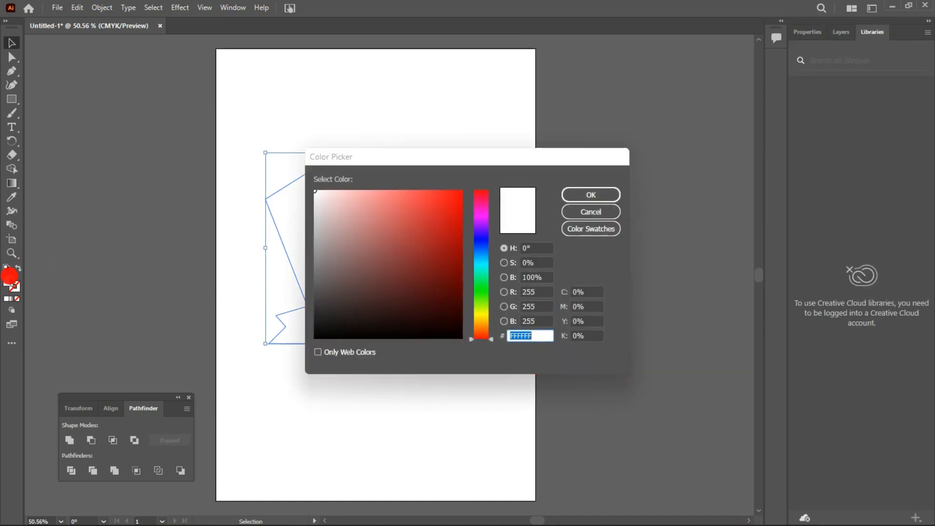
pyautogui.moveTo(342, 269); pyautogui.dragTo(448, 351)
pyautogui.click(609, 192)
# Move the black emblem slightly right and down on the artboard and activate the Direct Selection tool
pyautogui.click(301, 103)
pyautogui.moveTo(335, 210); pyautogui.dragTo(364, 217)
pyautogui.press('a')
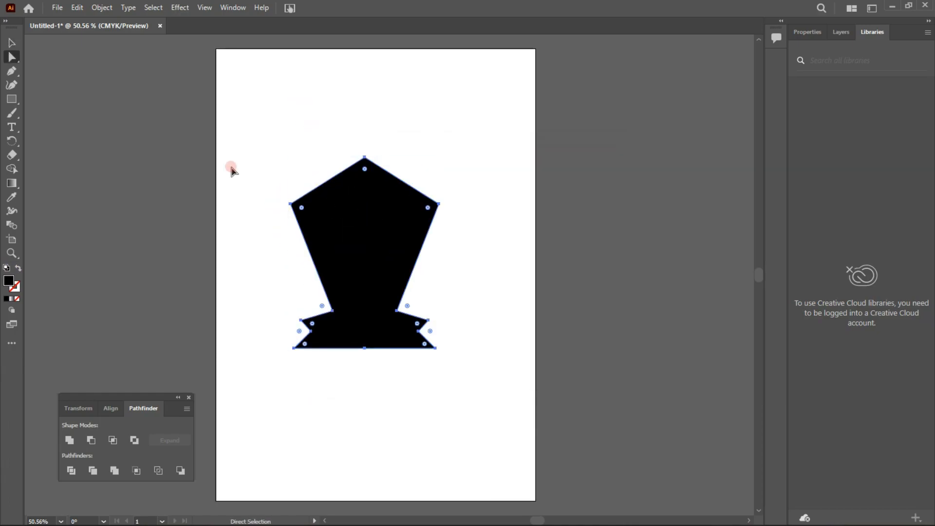
# Close the Pathfinder panel and select the black emblem with the Selection tool
pyautogui.click(12, 43)
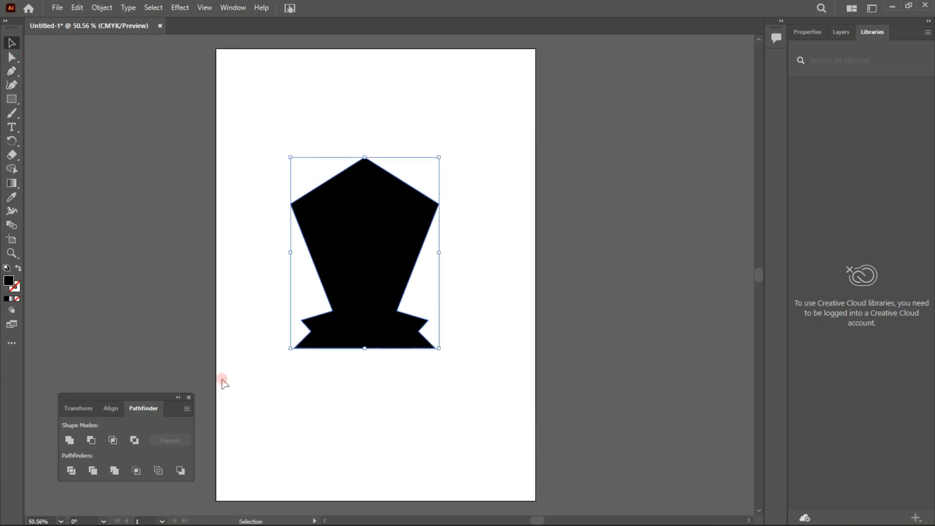
pyautogui.click(188, 398)
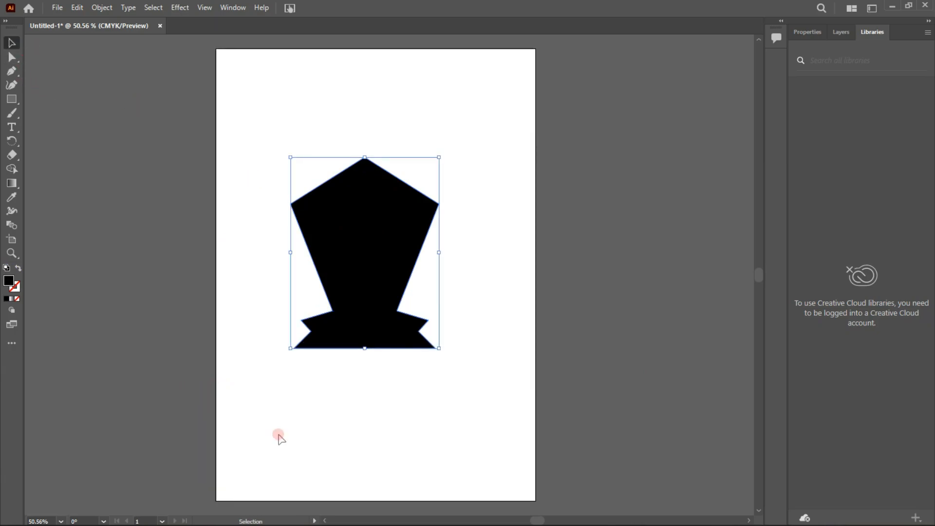
pyautogui.click(272, 373)
pyautogui.click(372, 299)
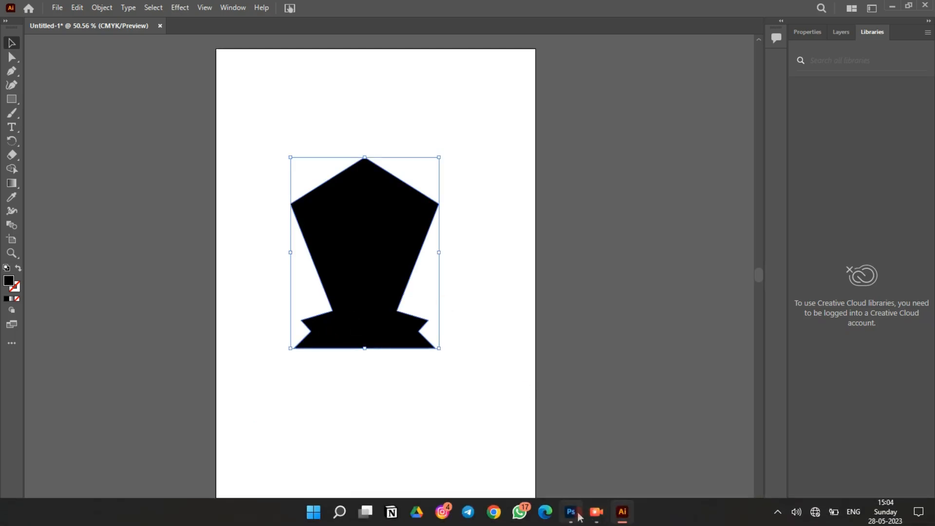
# Switch to Photoshop to check the character composition and return to Illustrator
pyautogui.click(579, 515)
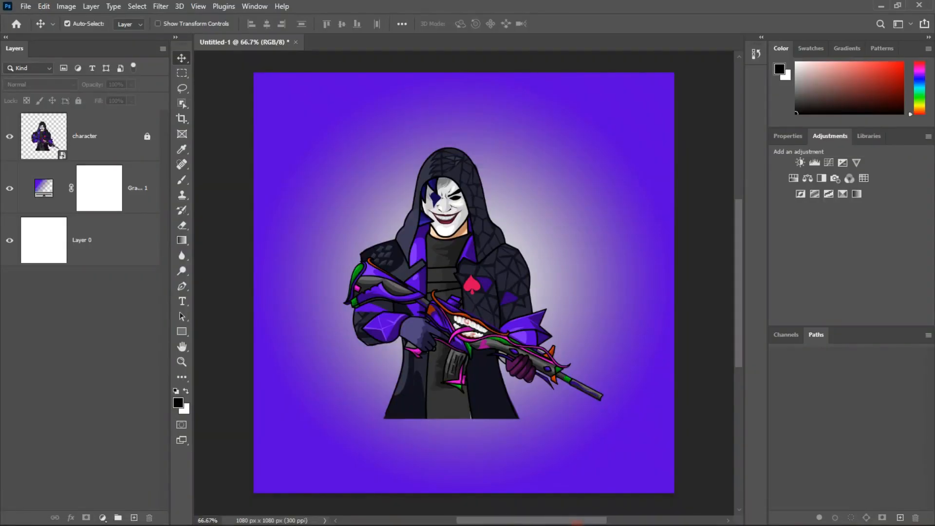
pyautogui.click(614, 514)
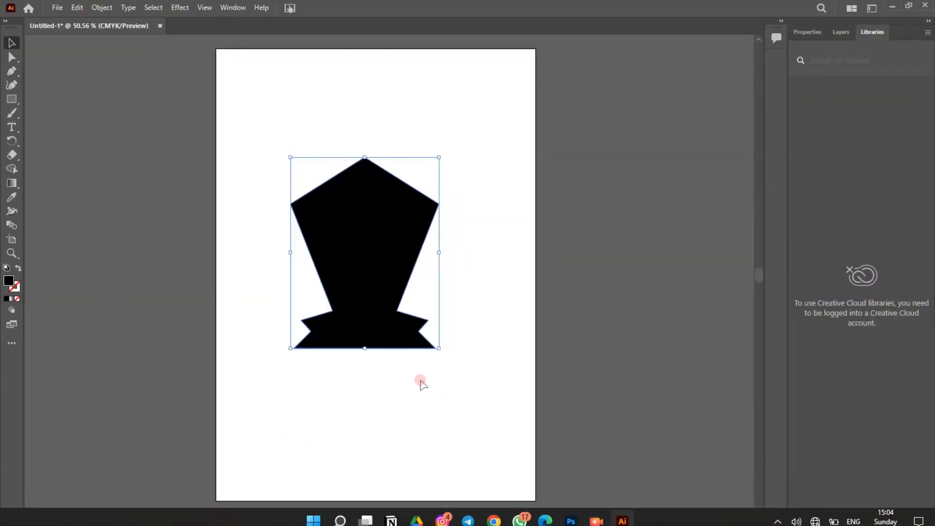
# Shift the emblem slightly left and enlarge it proportionally to about 323 by 416 pt on the artboard
pyautogui.moveTo(382, 255); pyautogui.dragTo(378, 254)
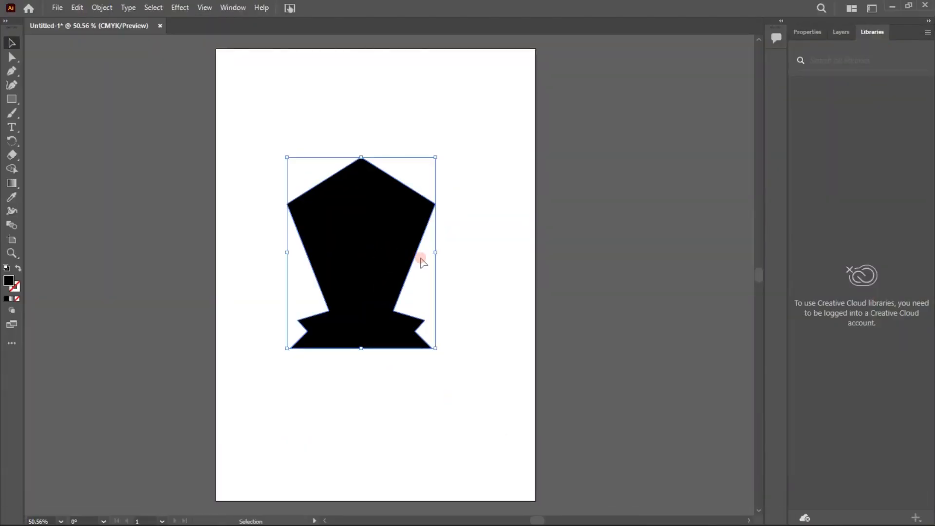
pyautogui.moveTo(436, 253); pyautogui.dragTo(413, 249)
pyautogui.hotkey('ctrl', 'z')
pyautogui.click(277, 229)
pyautogui.click(325, 220)
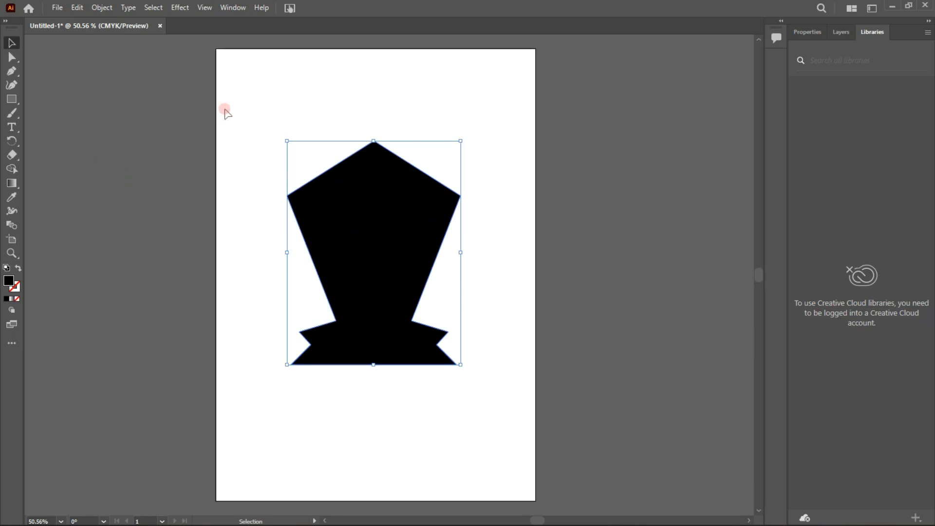
# Create a 6 pt outward Offset Path around the emblem with Miter joins and a miter limit of 4
pyautogui.click(805, 32)
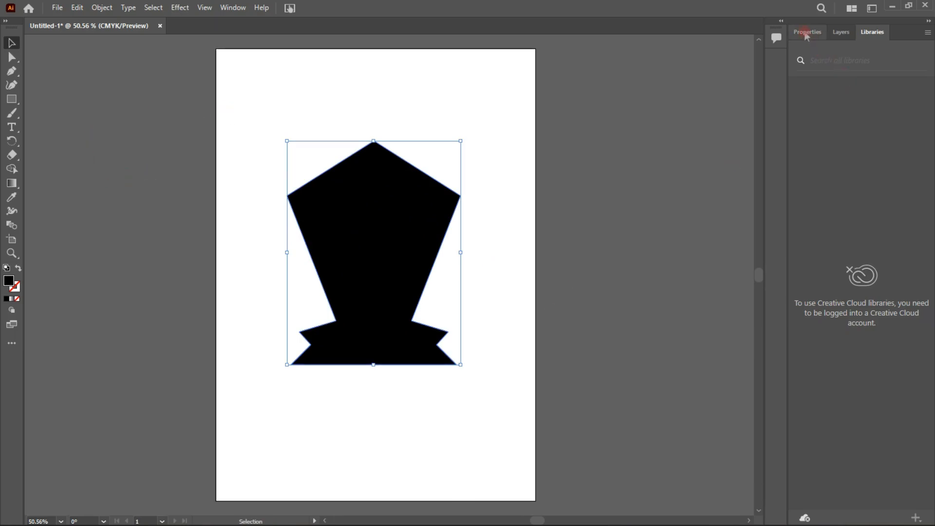
pyautogui.click(835, 332)
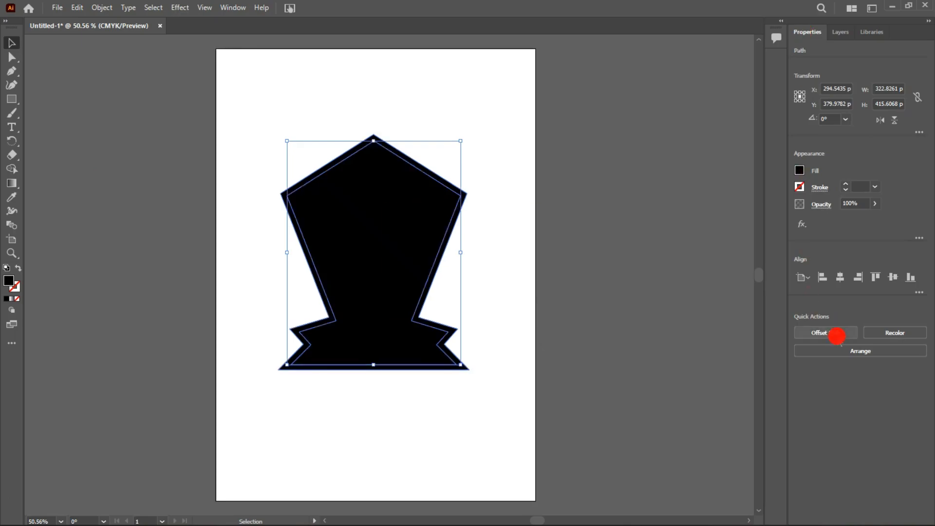
pyautogui.write('4')
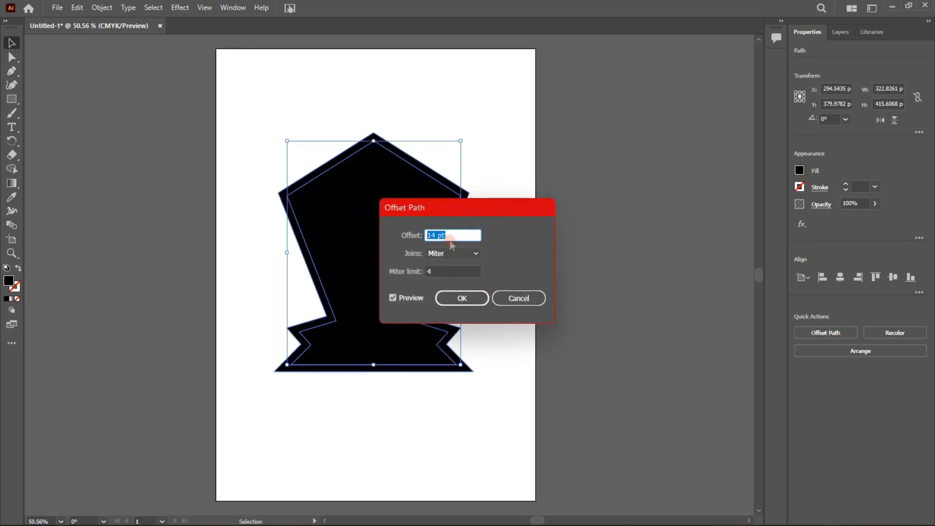
pyautogui.press('Up')
pyautogui.press('Up')
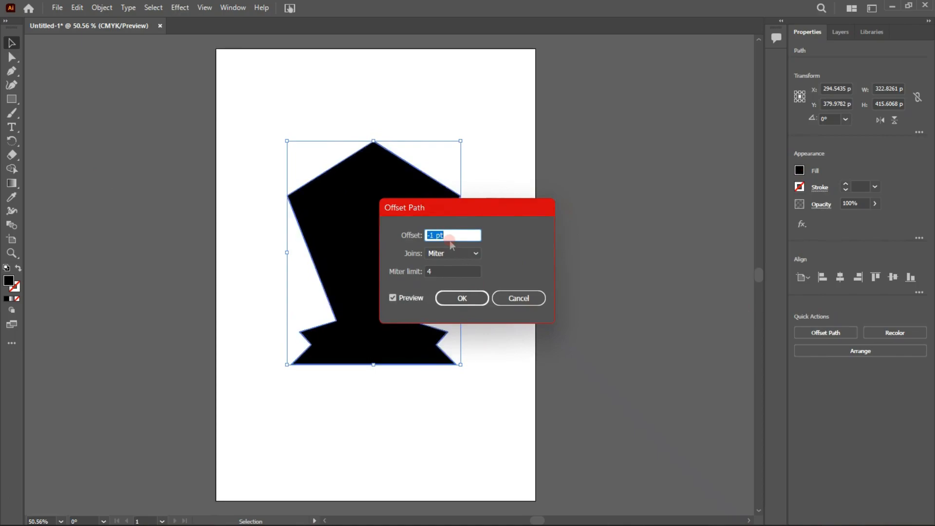
pyautogui.click(465, 298)
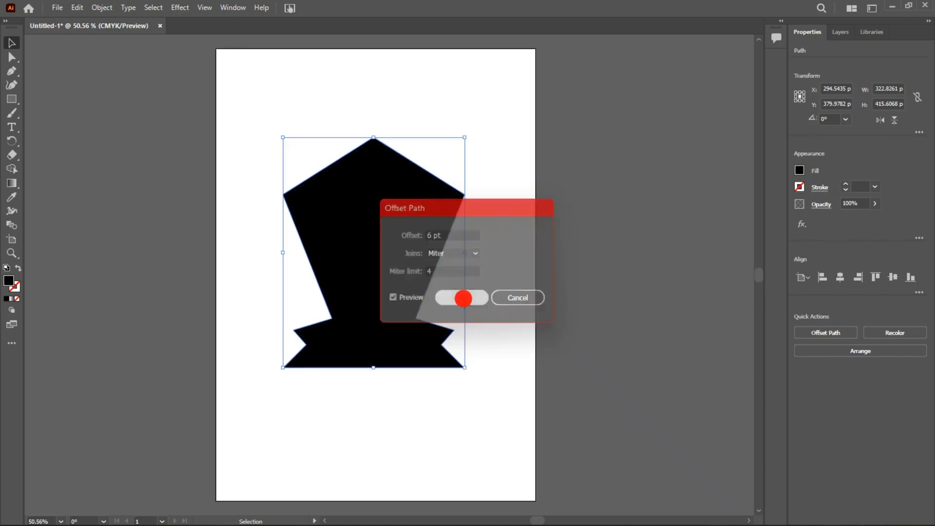
# Fill the inner emblem shape with a purple sampled from the character image using the Eyedropper and deselect it
pyautogui.click(311, 337)
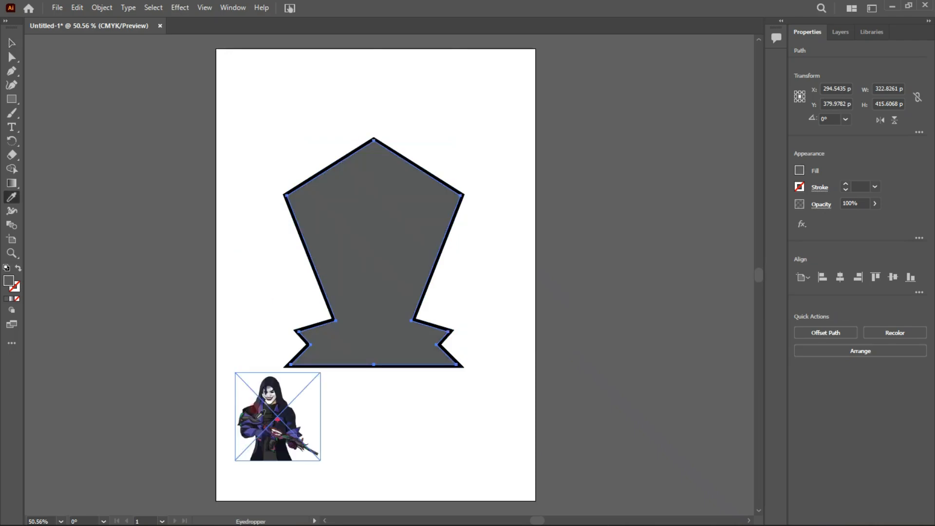
pyautogui.click(139, 138)
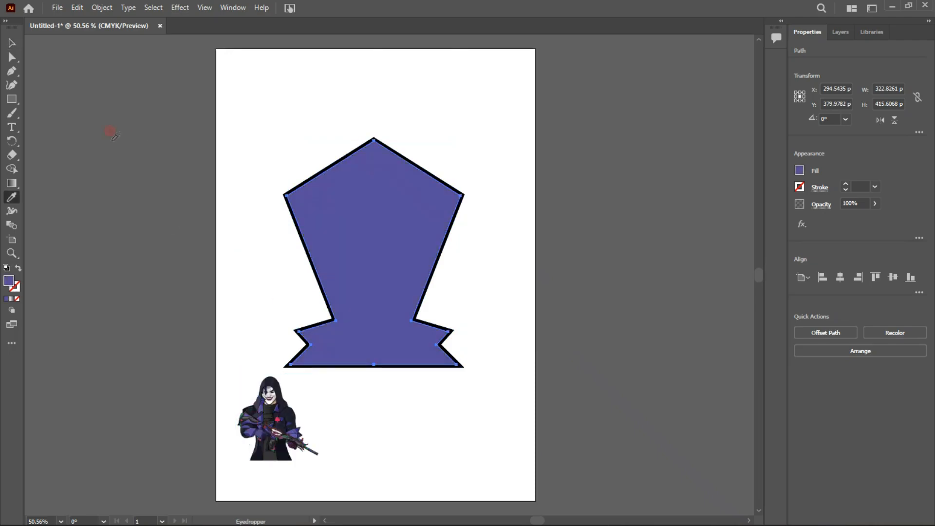
pyautogui.click(12, 42)
pyautogui.click(236, 109)
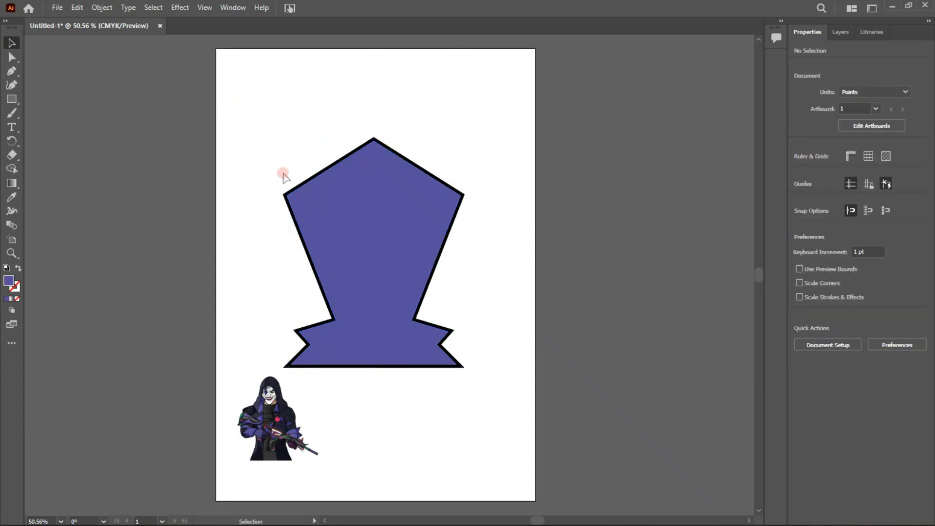
# Fill the outer emblem border with a dark tone sampled from the character's coat and delete the character image from the artboard
pyautogui.click(286, 192)
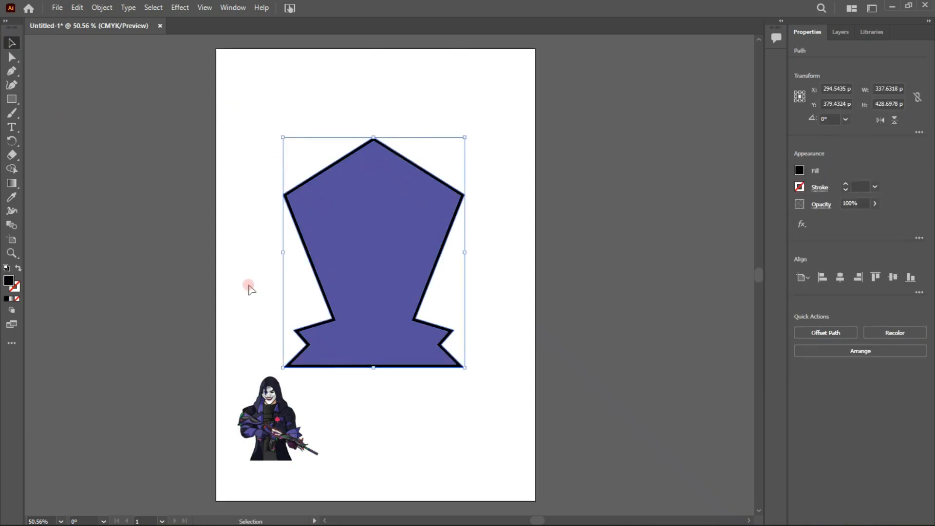
pyautogui.press('i')
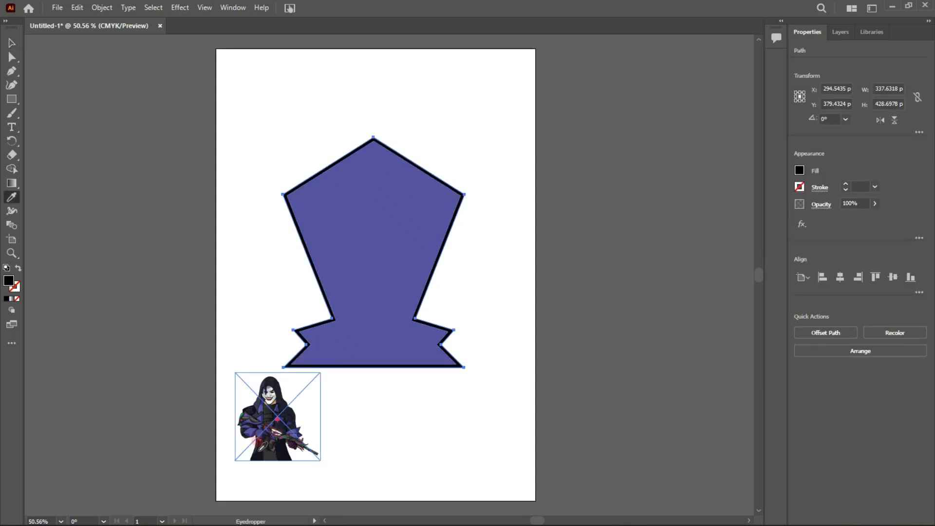
pyautogui.click(254, 439)
pyautogui.click(258, 451)
pyautogui.click(262, 440)
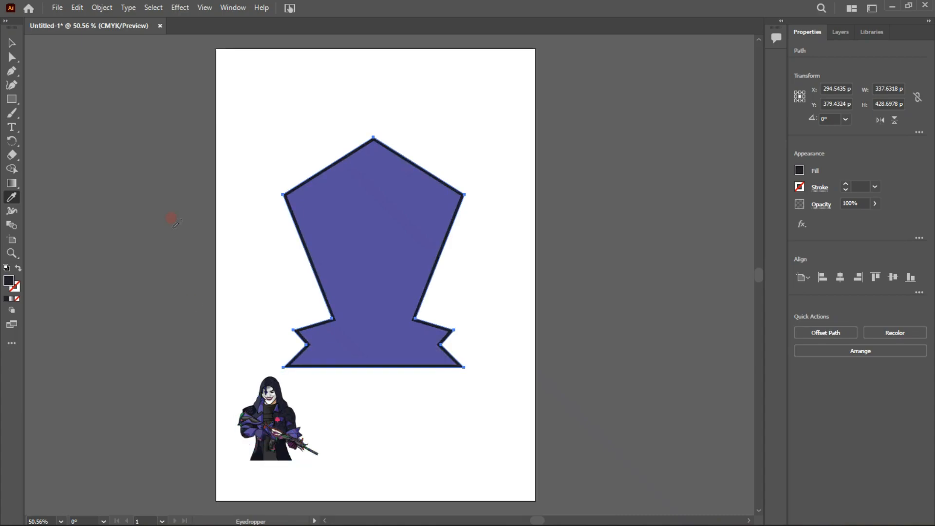
pyautogui.click(12, 43)
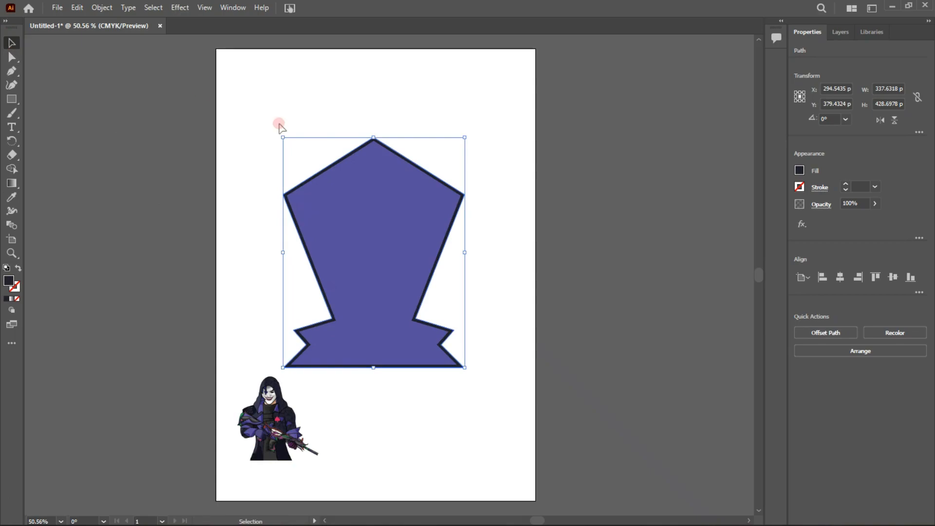
pyautogui.click(278, 121)
pyautogui.click(264, 453)
pyautogui.press('Delete')
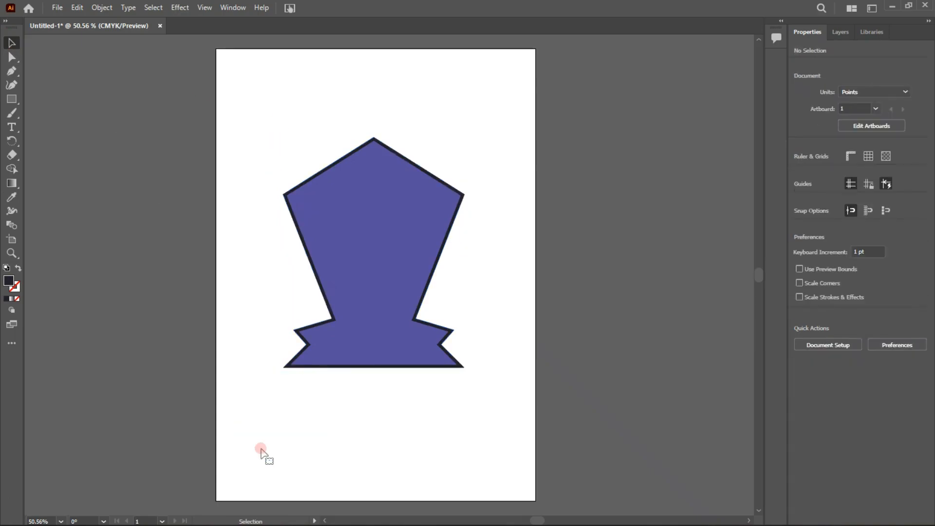
# Combine the purple shape and its dark border with the Pathfinder Merge operation and close the Pathfinder panel
pyautogui.hotkey('ctrl', 'a')
pyautogui.click(231, 8)
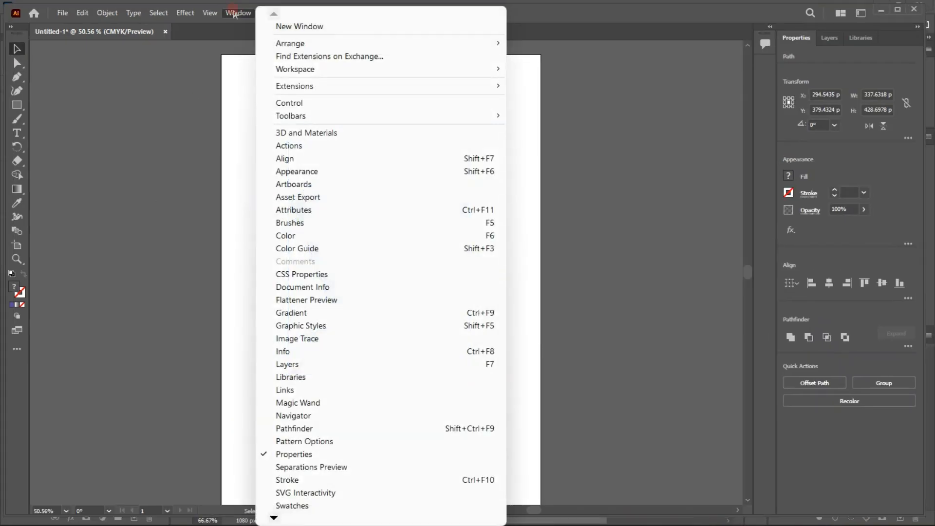
pyautogui.click(346, 428)
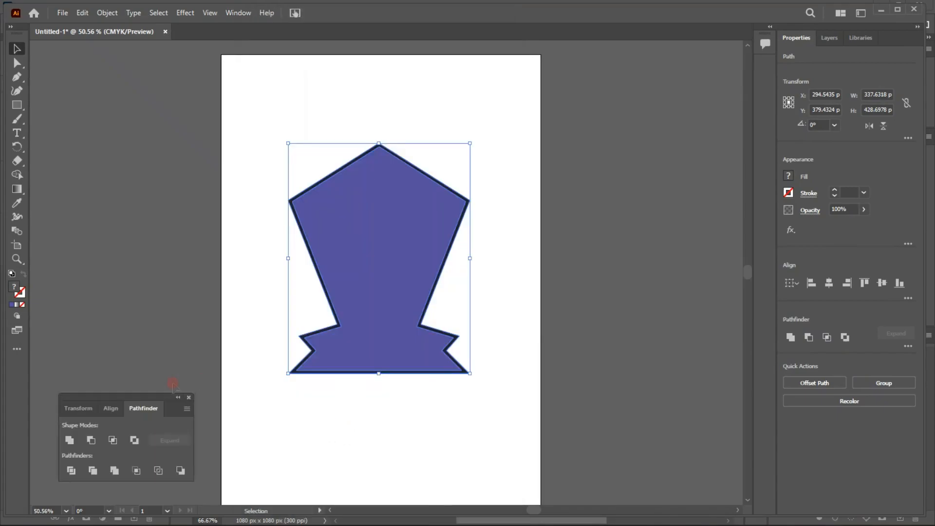
pyautogui.click(110, 473)
pyautogui.click(290, 352)
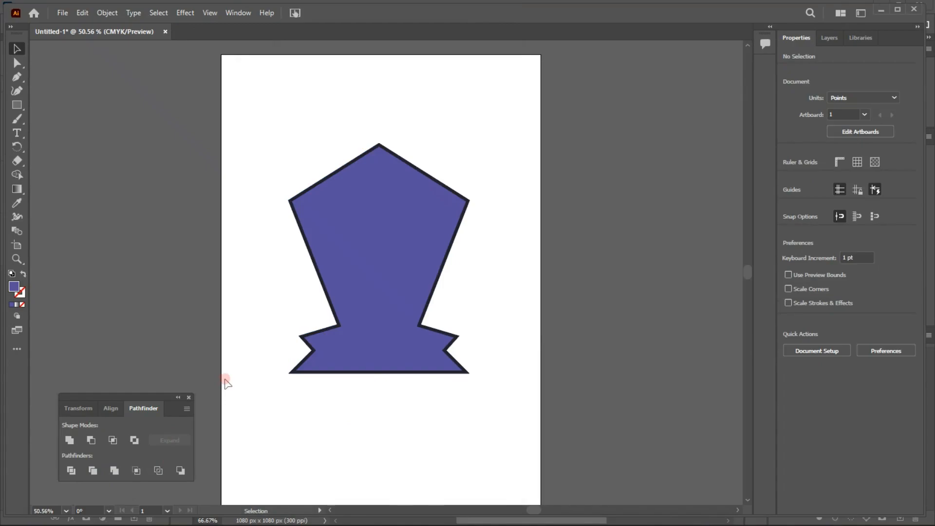
pyautogui.click(189, 399)
# Apply the 3D Inflate effect to the merged emblem and set its volume to 40%
pyautogui.click(336, 209)
pyautogui.click(185, 13)
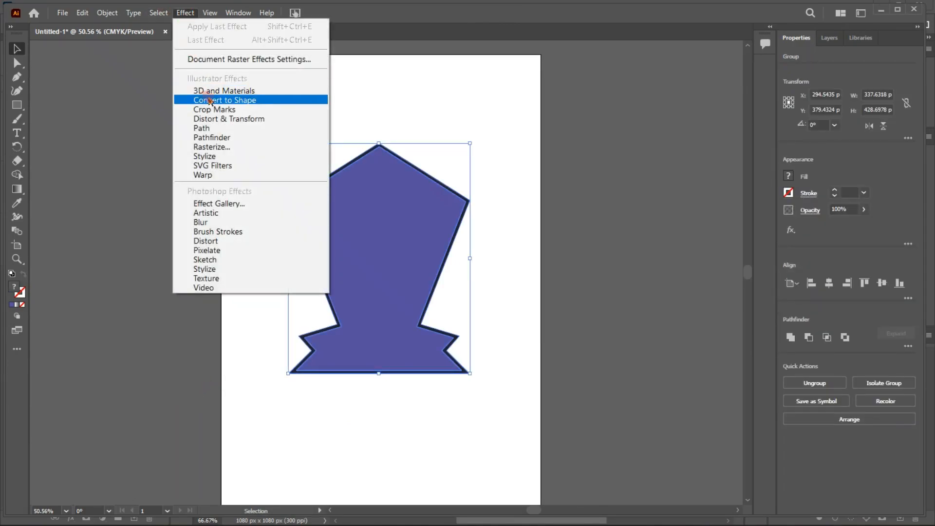
pyautogui.moveTo(246, 91)
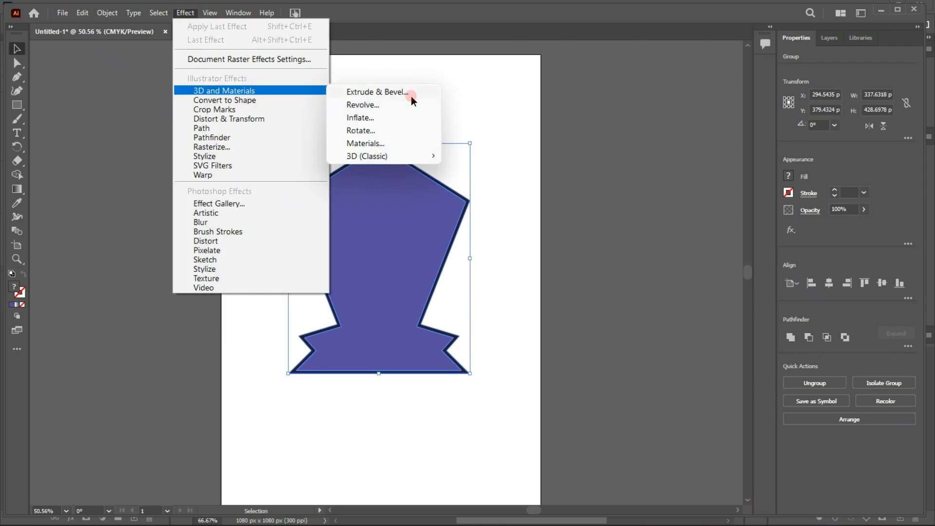
pyautogui.click(405, 113)
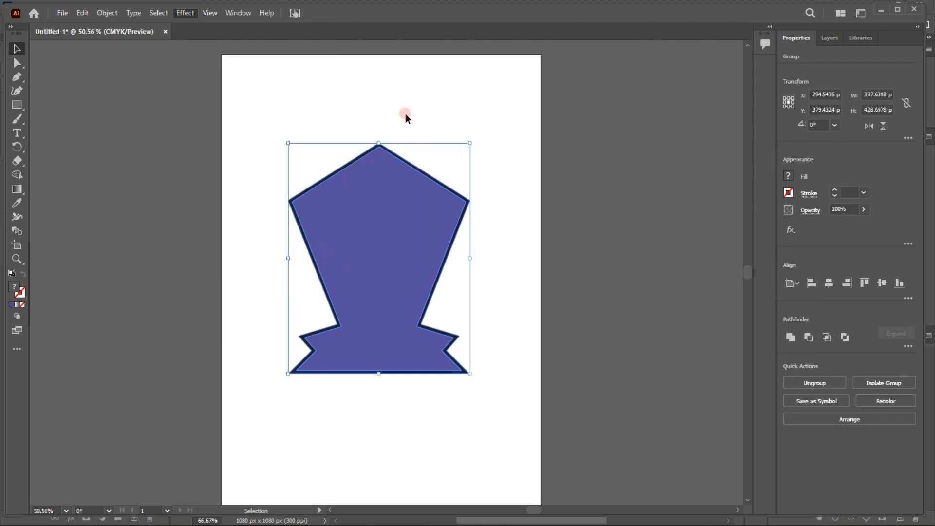
pyautogui.moveTo(530, 62); pyautogui.dragTo(604, 74)
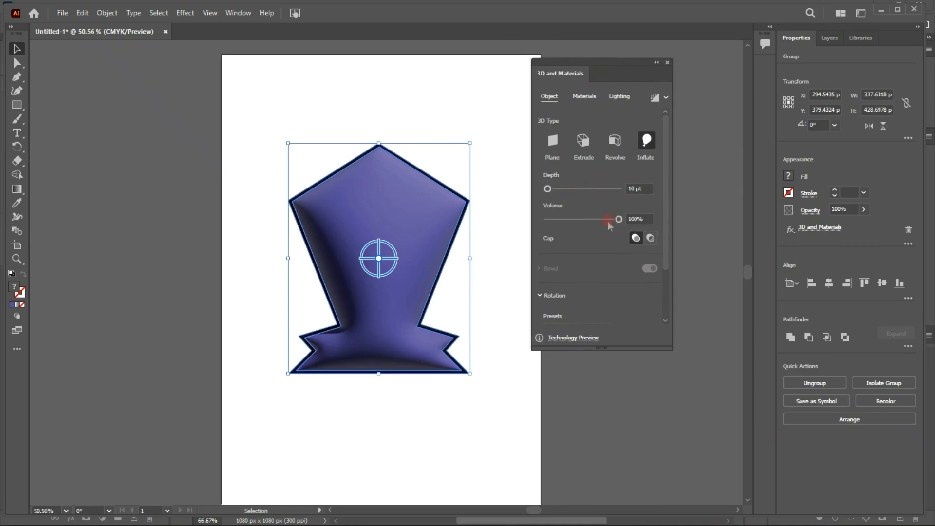
pyautogui.moveTo(605, 220); pyautogui.dragTo(592, 223)
pyautogui.moveTo(590, 219); pyautogui.dragTo(569, 219)
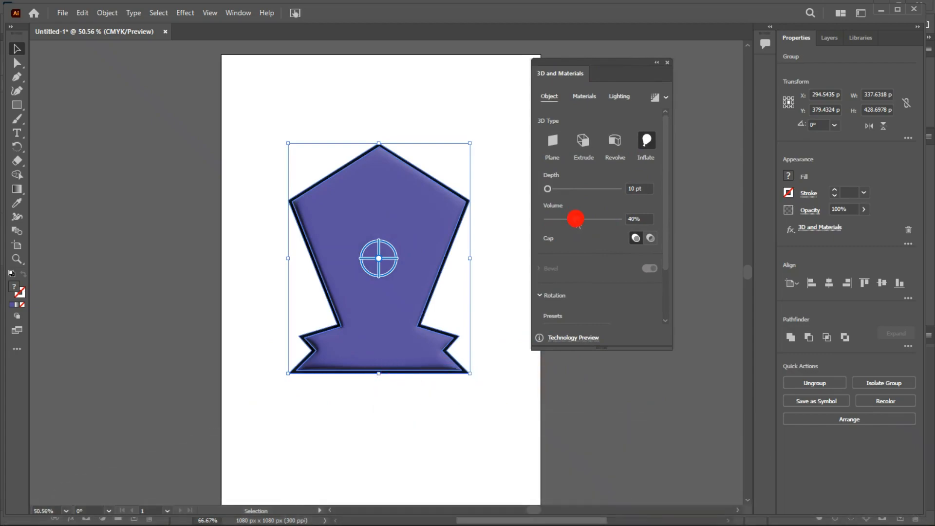
pyautogui.moveTo(575, 219); pyautogui.dragTo(575, 219)
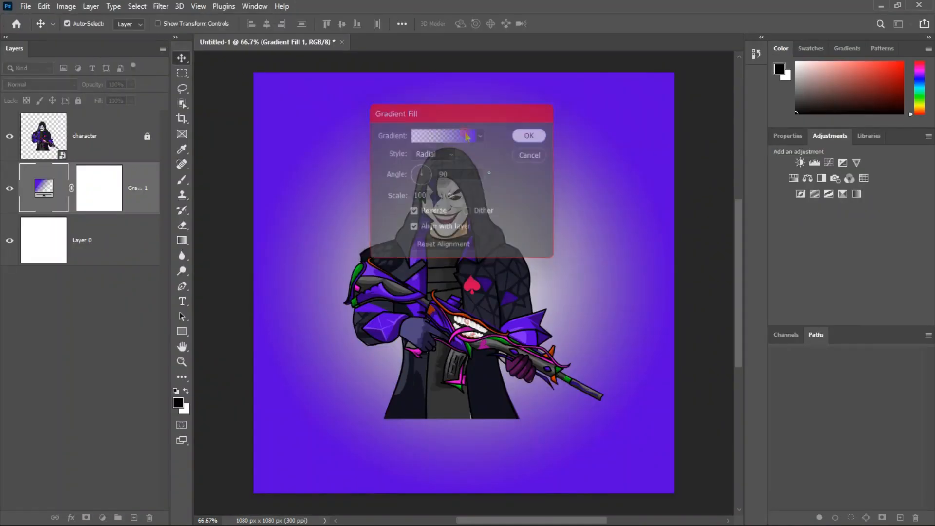
# Switch to Photoshop and paste the inflated emblem as a Smart Object above the gradient fill layer
pyautogui.click(293, 134)
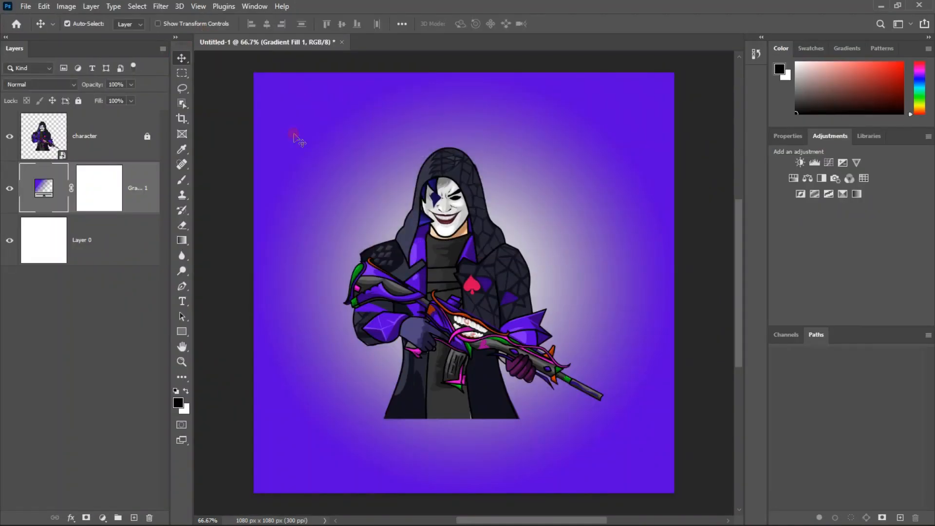
pyautogui.hotkey('ctrl', 'v')
pyautogui.click(417, 159)
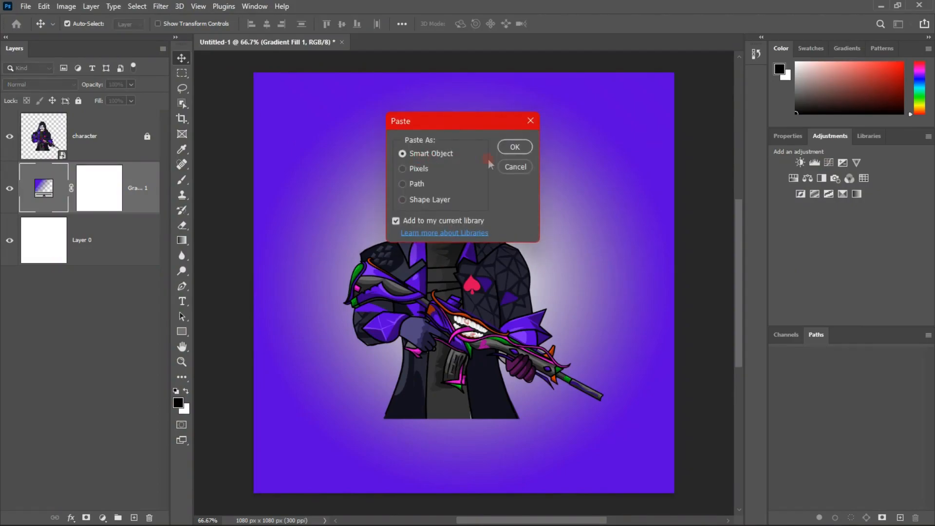
pyautogui.press('Return')
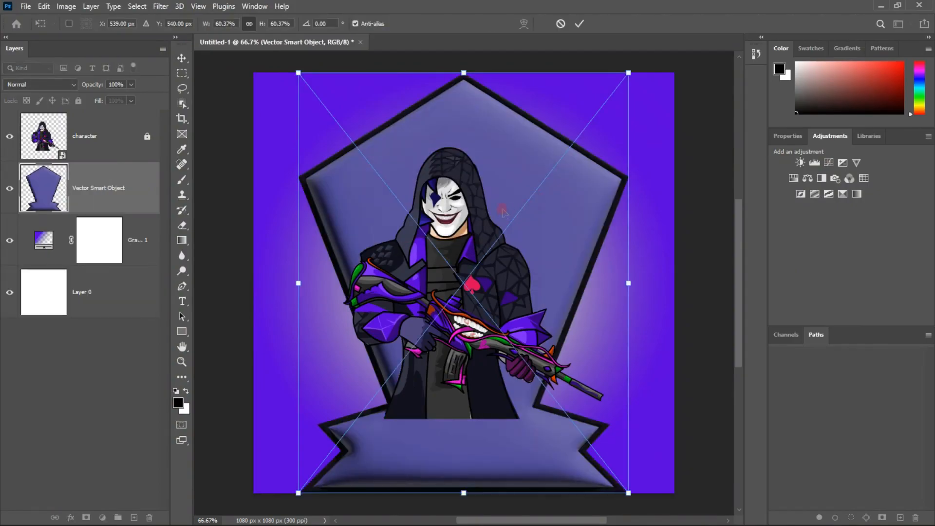
# Scale the pasted emblem to about 46% and position it behind the character with its banner base just below the coat
pyautogui.moveTo(463, 74); pyautogui.dragTo(464, 195)
pyautogui.moveTo(453, 390); pyautogui.dragTo(436, 380)
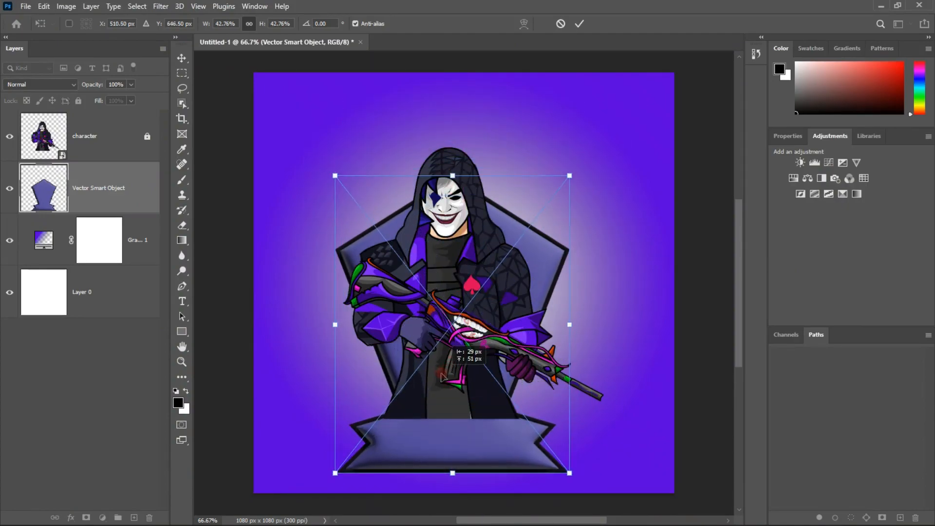
pyautogui.moveTo(566, 325); pyautogui.dragTo(610, 325)
pyautogui.moveTo(467, 333); pyautogui.dragTo(439, 322)
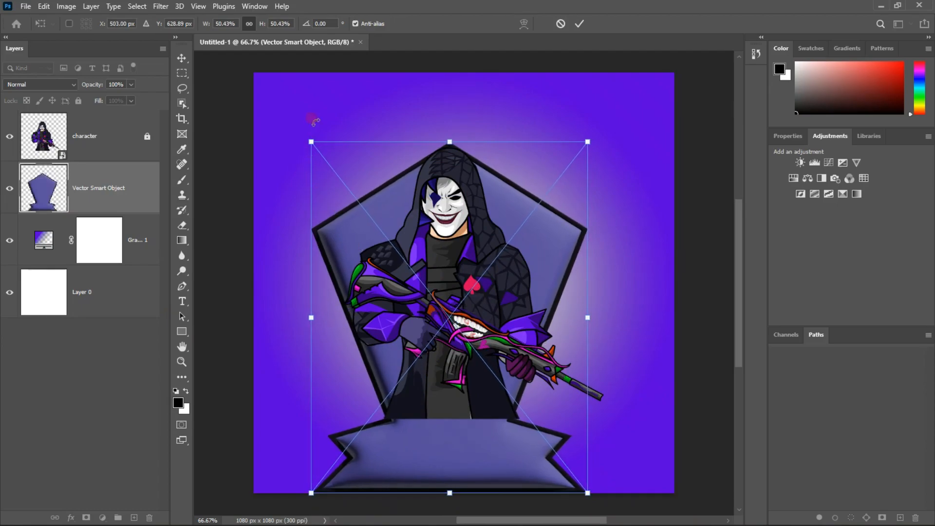
pyautogui.moveTo(312, 142); pyautogui.dragTo(336, 172)
pyautogui.moveTo(434, 347); pyautogui.dragTo(422, 334)
pyautogui.click(579, 24)
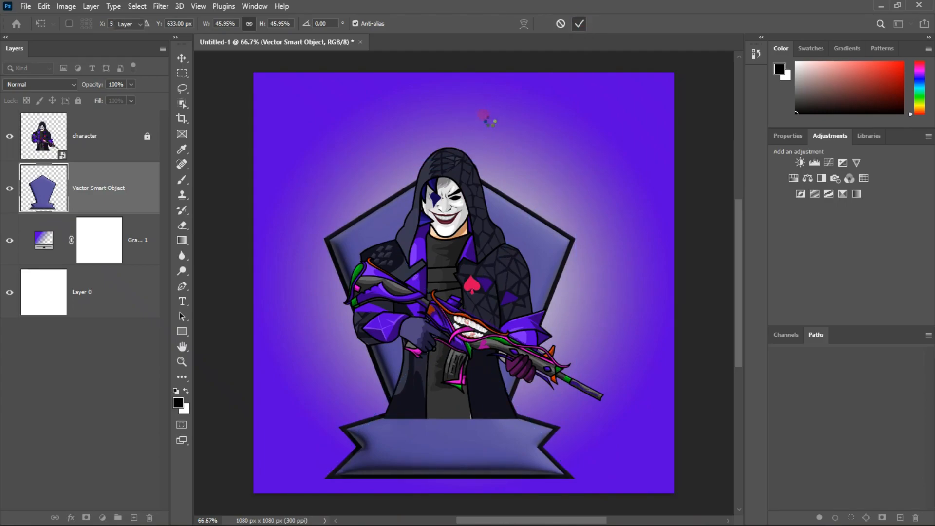
# Commit the emblem's transform, unlock the character layer and add a layer mask to it
pyautogui.click(438, 302)
pyautogui.click(137, 129)
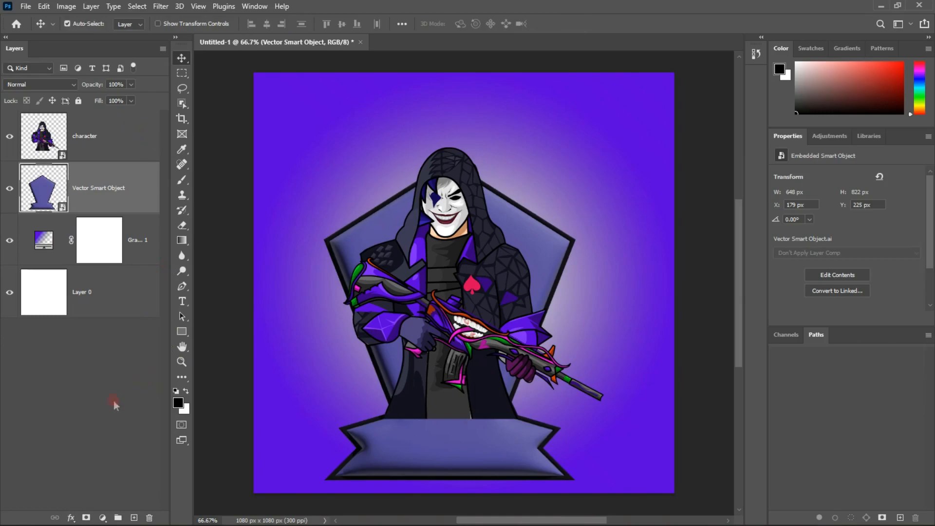
pyautogui.click(441, 283)
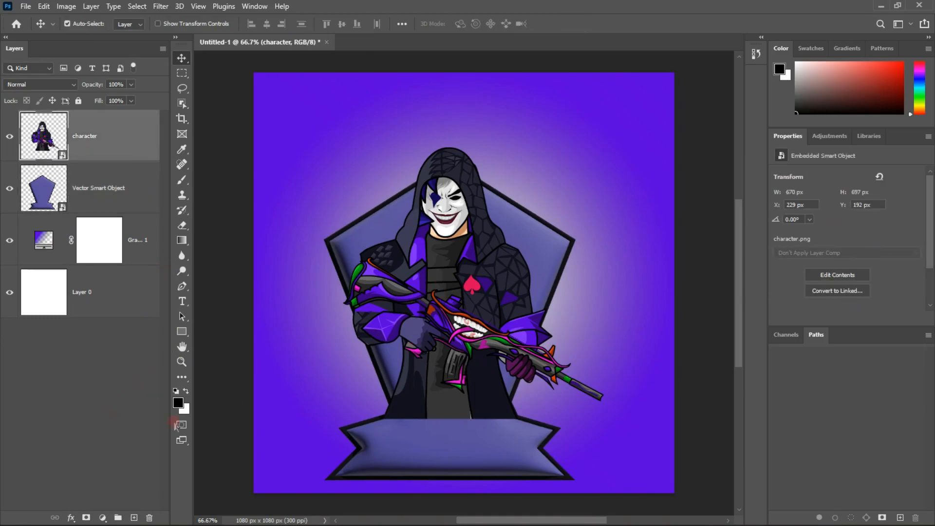
pyautogui.click(87, 518)
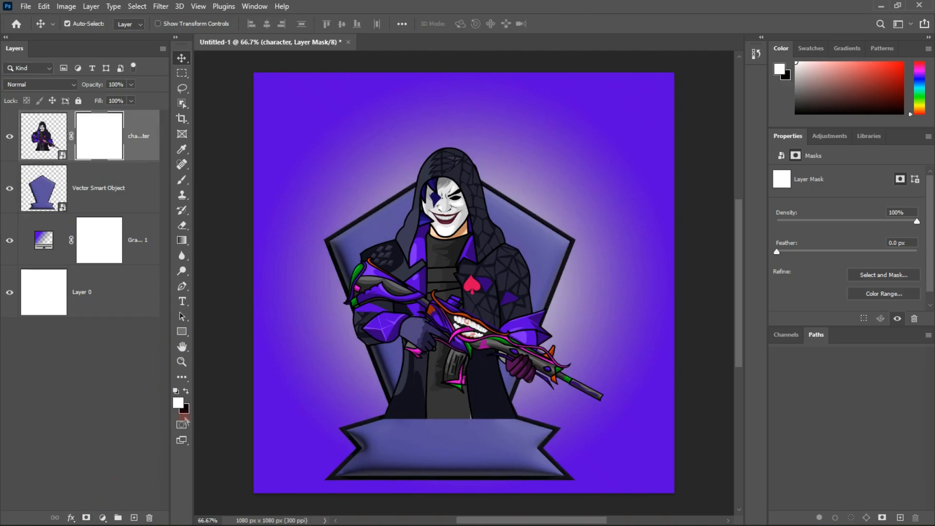
# Set up a soft black brush of 125 px with 0% hardness for painting on the character's mask
pyautogui.press('b')
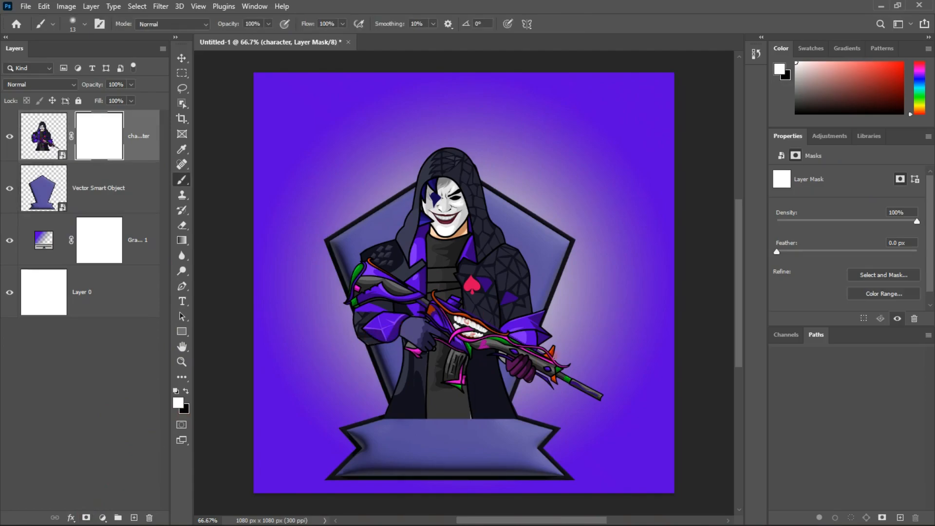
pyautogui.rightClick(424, 389)
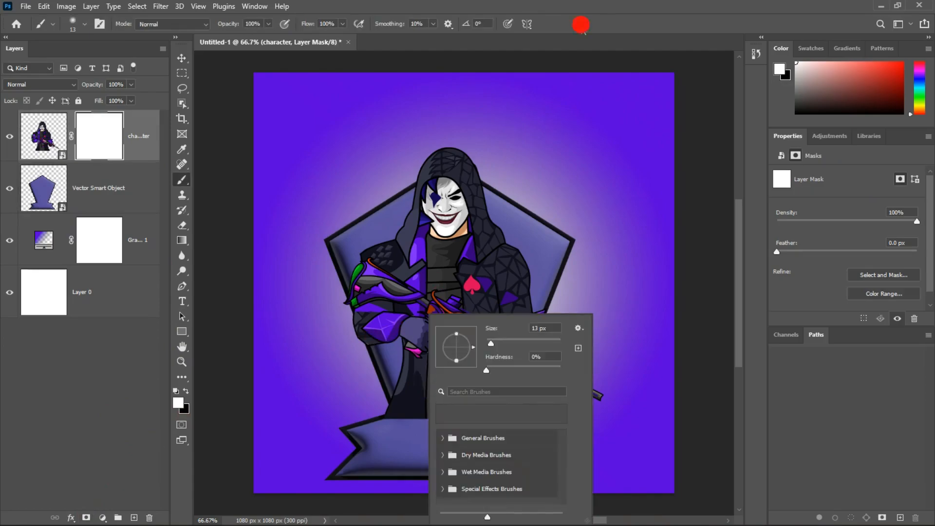
pyautogui.click(455, 232)
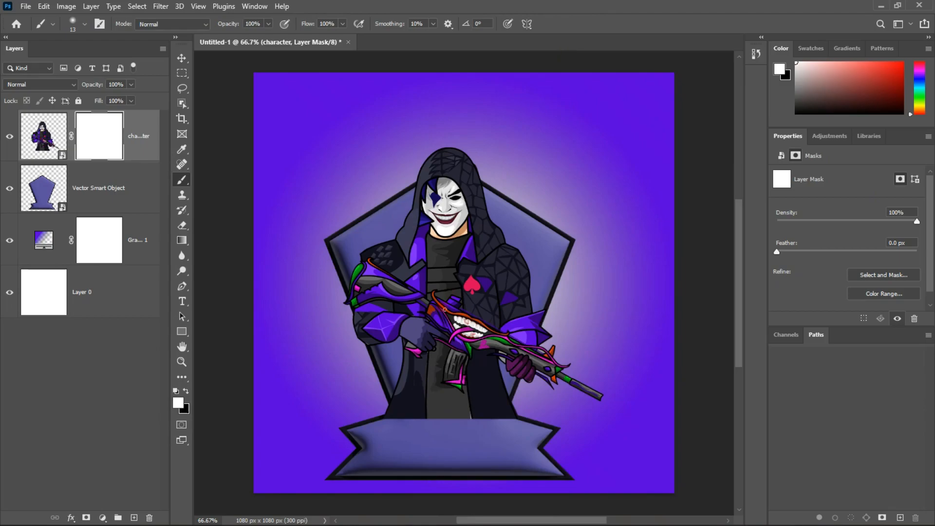
pyautogui.press(']')
pyautogui.press(']')
pyautogui.press(']')
pyautogui.press(']')
pyautogui.press(']')
pyautogui.press(']')
pyautogui.press(']')
pyautogui.press('x')
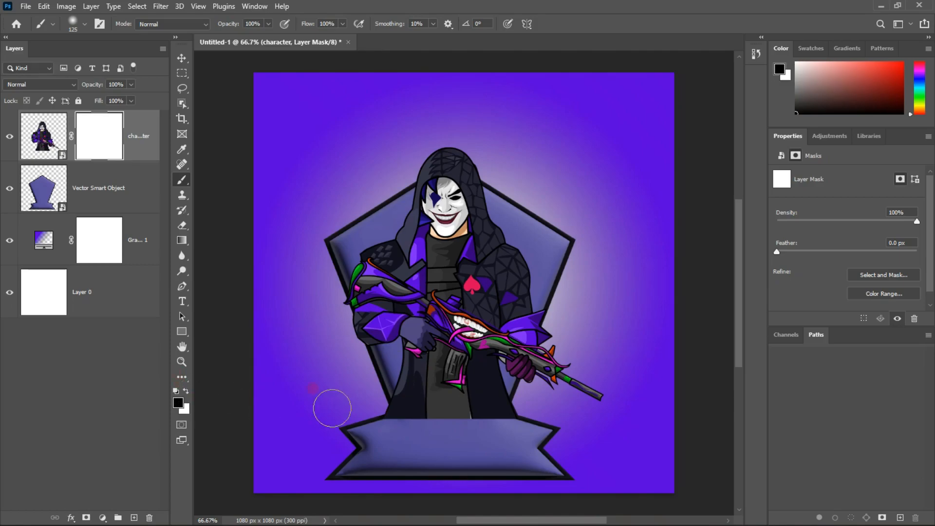
# Paint black on the character's mask along the coat's lower edge and corners so it fades into the banner
pyautogui.moveTo(397, 420); pyautogui.dragTo(519, 415)
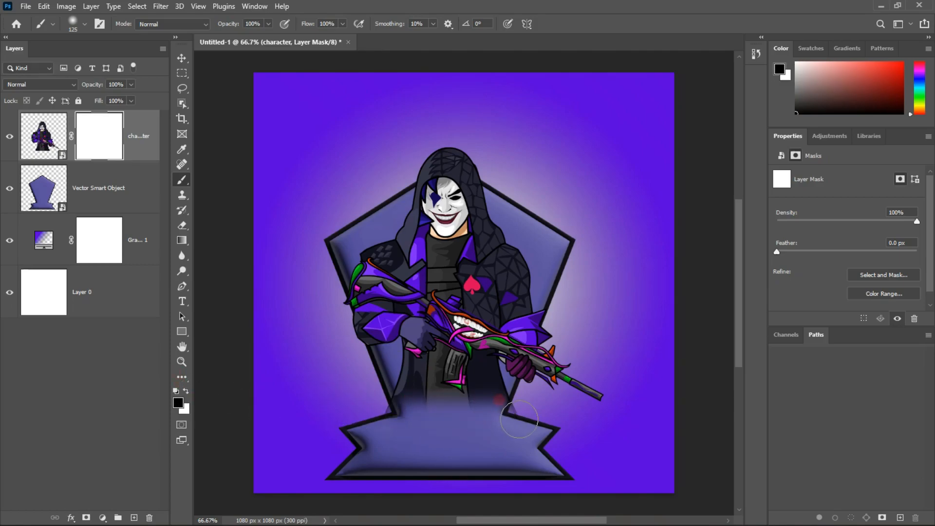
pyautogui.hotkey('ctrl', 'z')
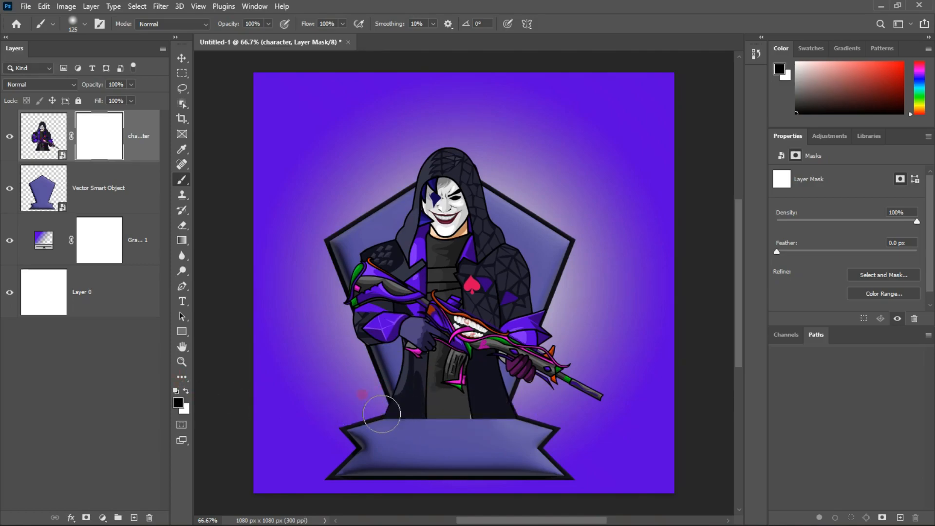
pyautogui.click(383, 418)
pyautogui.click(388, 418)
pyautogui.click(388, 417)
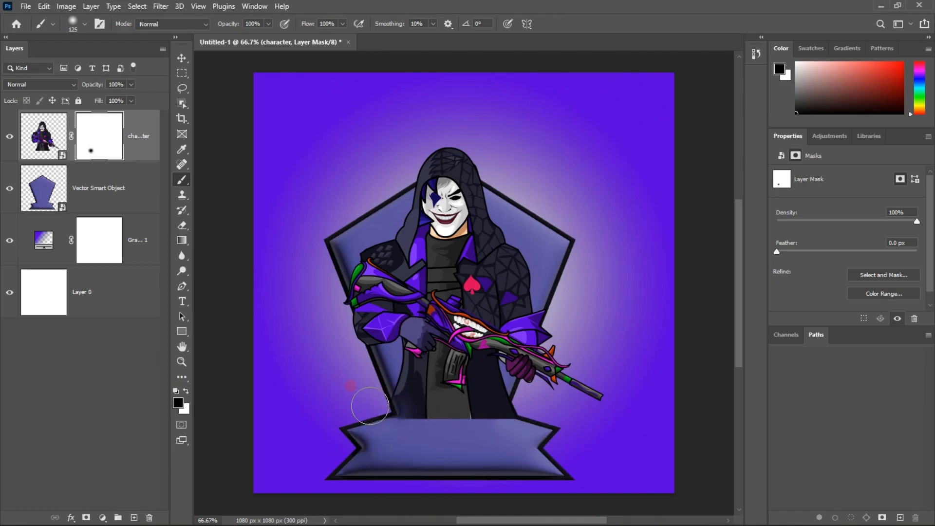
pyautogui.click(376, 418)
pyautogui.click(526, 409)
pyautogui.click(533, 410)
pyautogui.click(532, 412)
pyautogui.moveTo(390, 432)
pyautogui.mouseDown()
pyautogui.moveTo(545, 431)
pyautogui.moveTo(504, 423)
pyautogui.moveTo(404, 432)
pyautogui.moveTo(595, 431)
pyautogui.moveTo(415, 431)
pyautogui.moveTo(482, 436)
pyautogui.mouseUp()
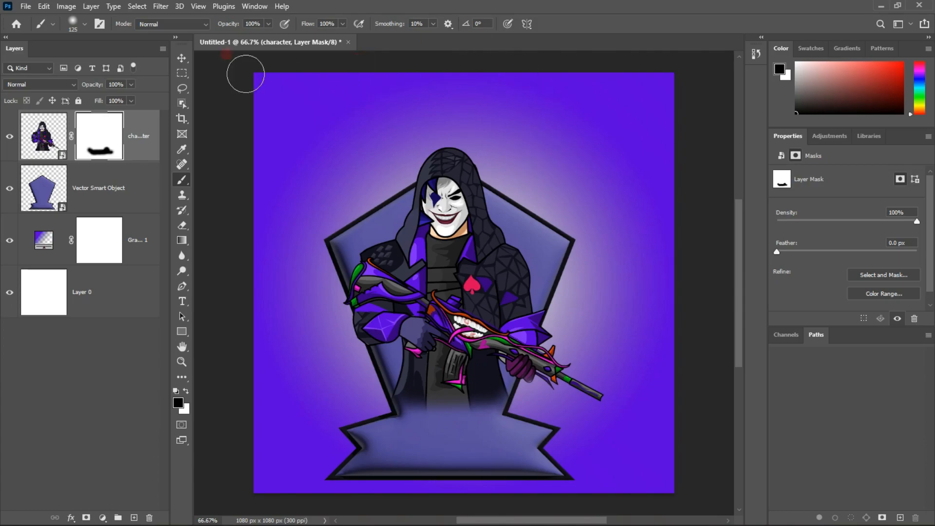
# Scale the character and emblem layers down together and reposition them around the centre of the canvas
pyautogui.click(184, 57)
pyautogui.click(324, 224)
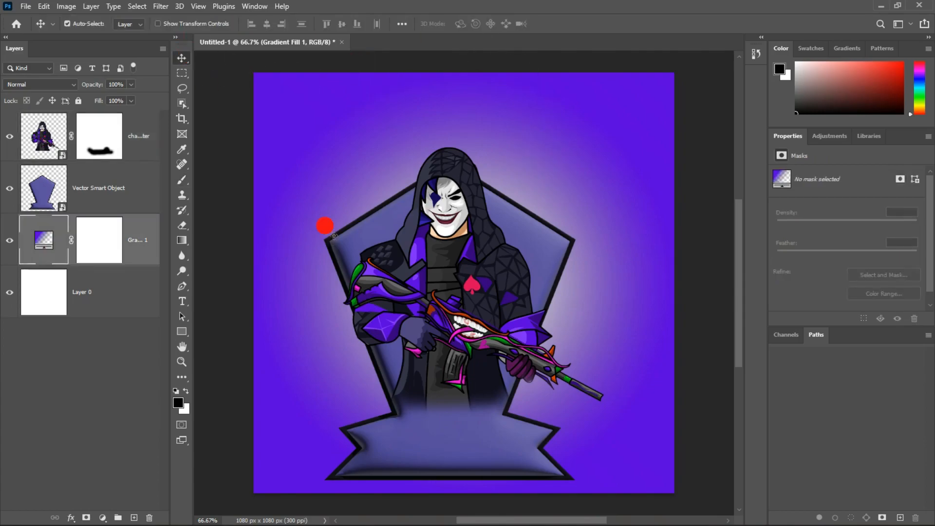
pyautogui.click(419, 262)
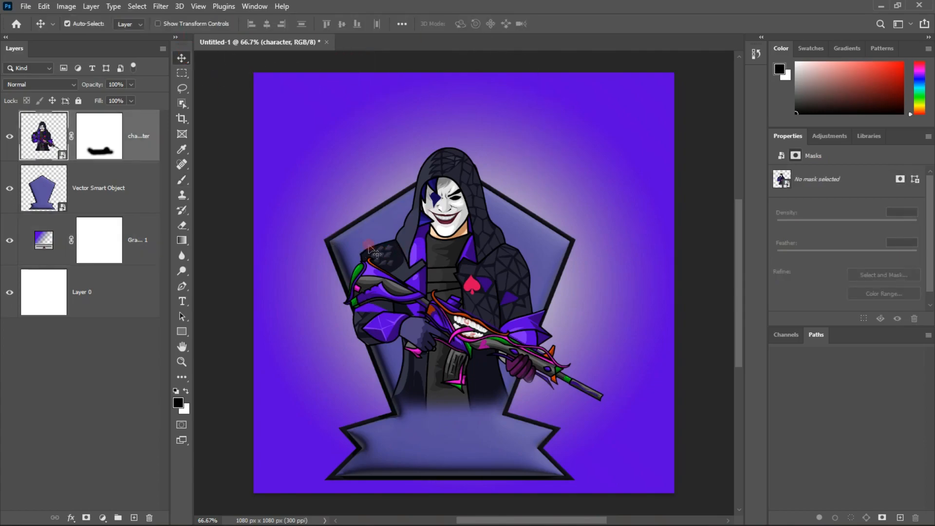
pyautogui.click(81, 126)
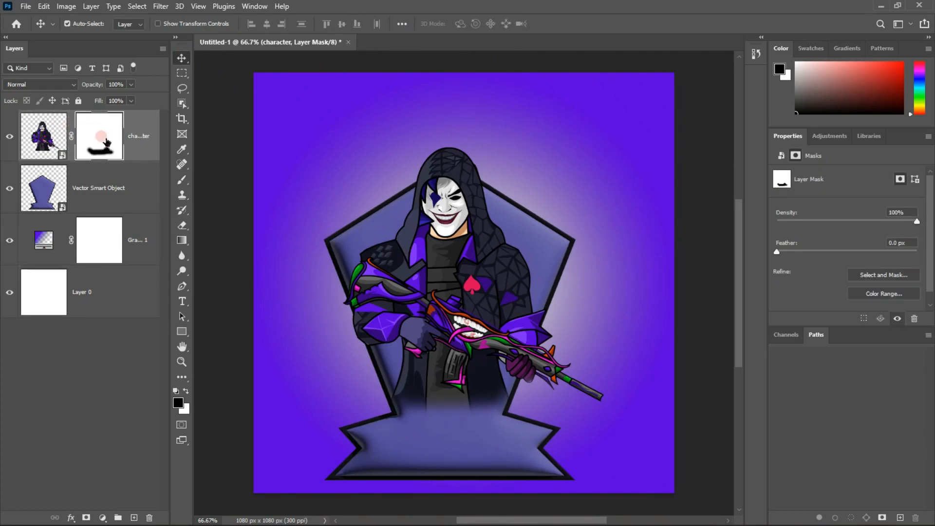
pyautogui.rightClick(87, 138)
pyautogui.click(94, 367)
pyautogui.click(491, 429)
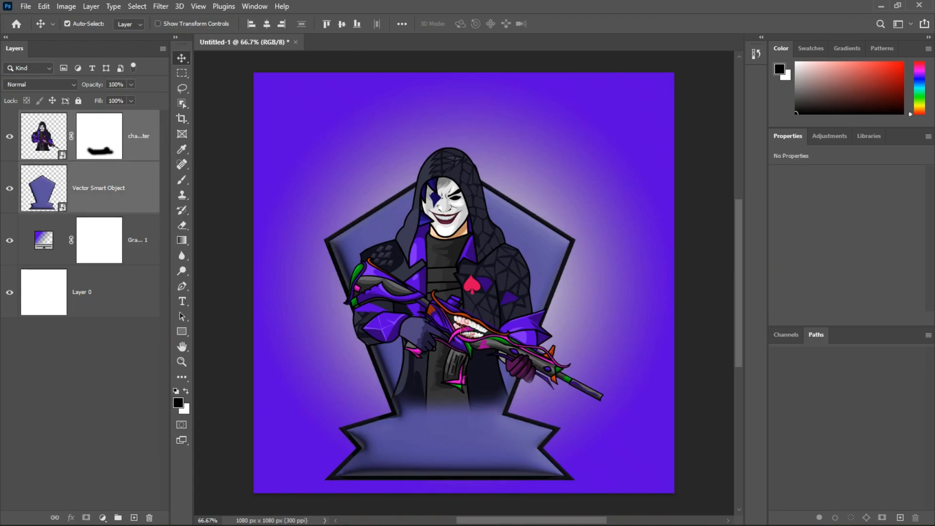
pyautogui.hotkey('ctrl', 't')
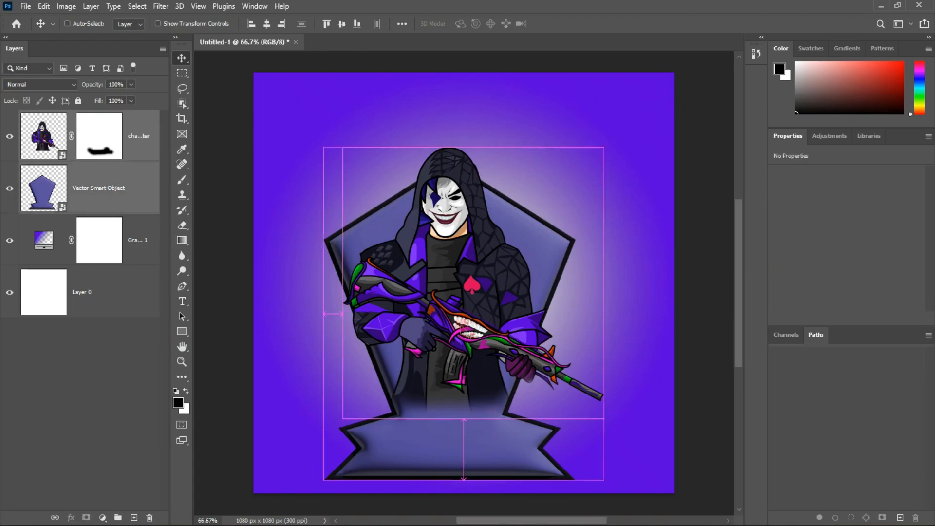
pyautogui.moveTo(464, 142); pyautogui.dragTo(459, 204)
pyautogui.moveTo(455, 296); pyautogui.dragTo(460, 243)
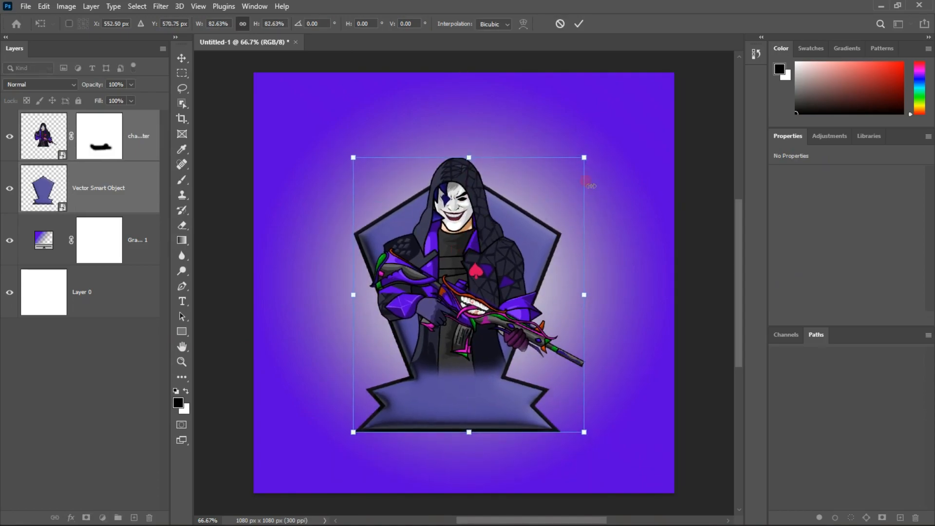
pyautogui.moveTo(587, 159); pyautogui.dragTo(595, 146)
pyautogui.moveTo(514, 207); pyautogui.dragTo(511, 201)
pyautogui.press('Return')
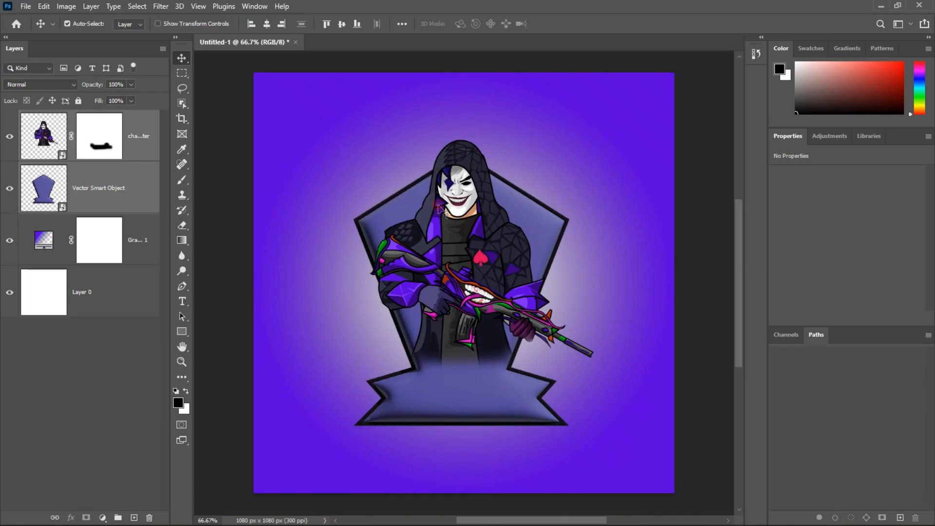
# Group the character and emblem layers and name the group main
pyautogui.press('ctrl')
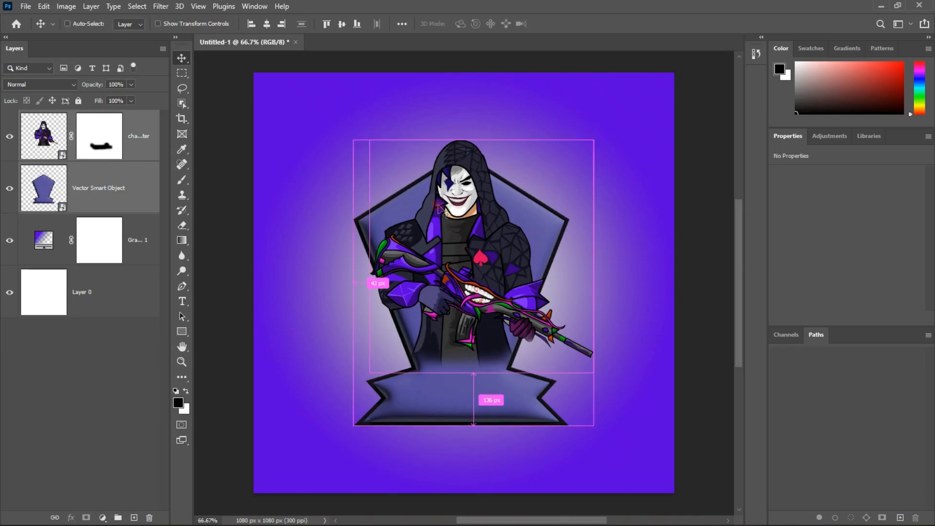
pyautogui.press('ctrl')
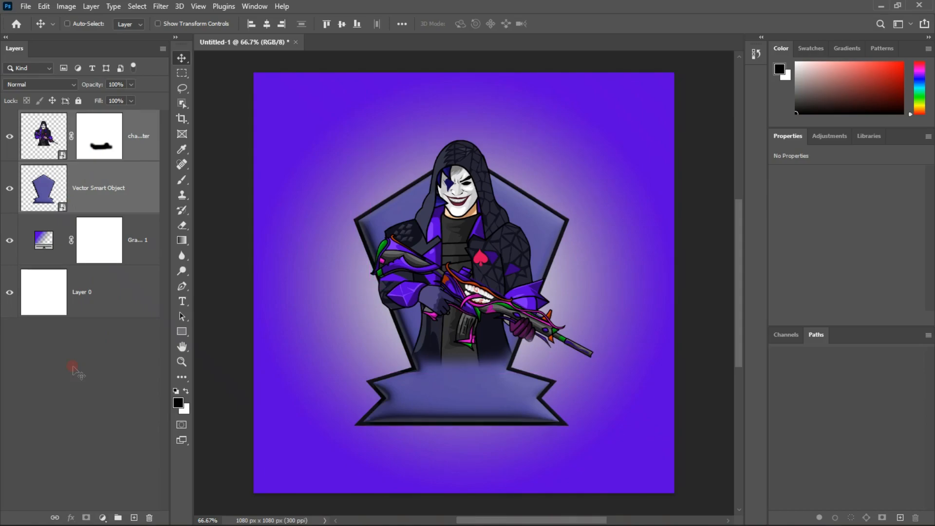
pyautogui.hotkey('ctrl', 'g')
pyautogui.press('super')
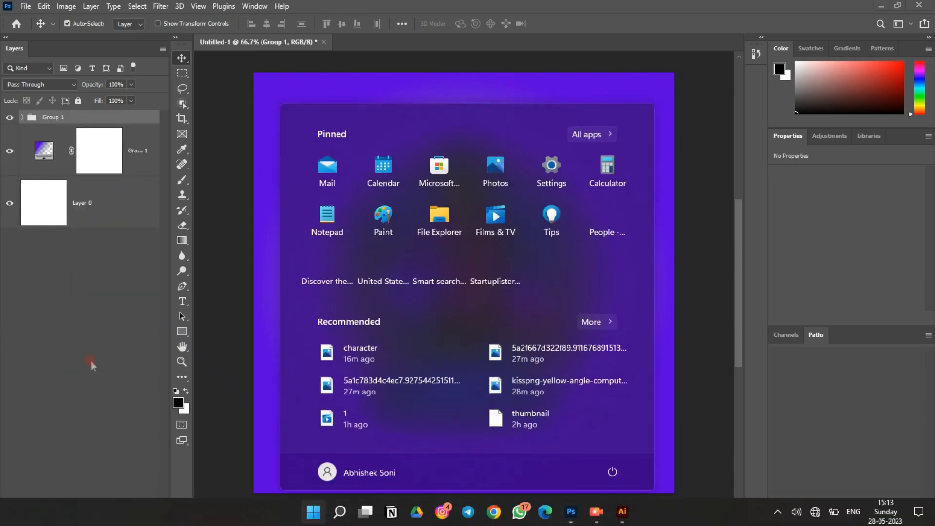
pyautogui.press('super')
pyautogui.click(53, 118)
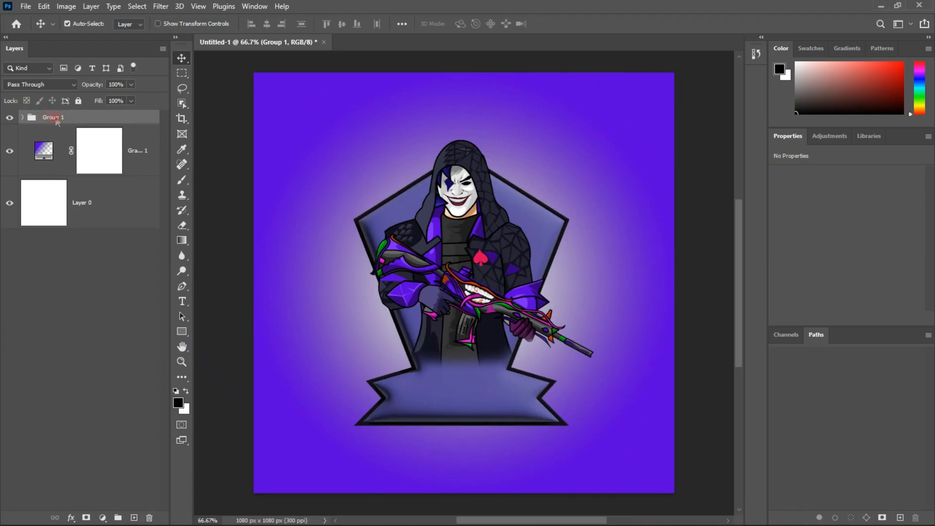
pyautogui.doubleClick(53, 118)
pyautogui.press('BackSpace')
pyautogui.click(68, 241)
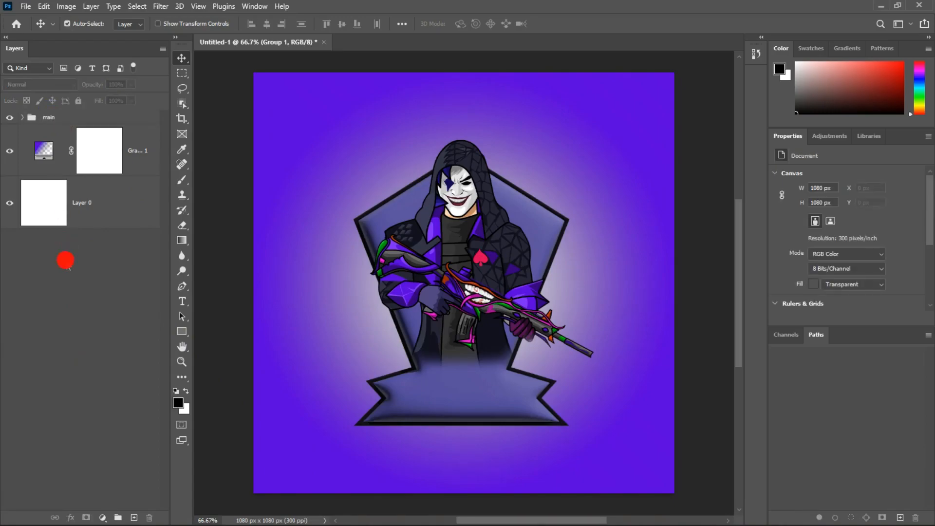
# Create a new layer named glow and place it between the main group and the gradient fill layer
pyautogui.click(456, 410)
pyautogui.click(56, 406)
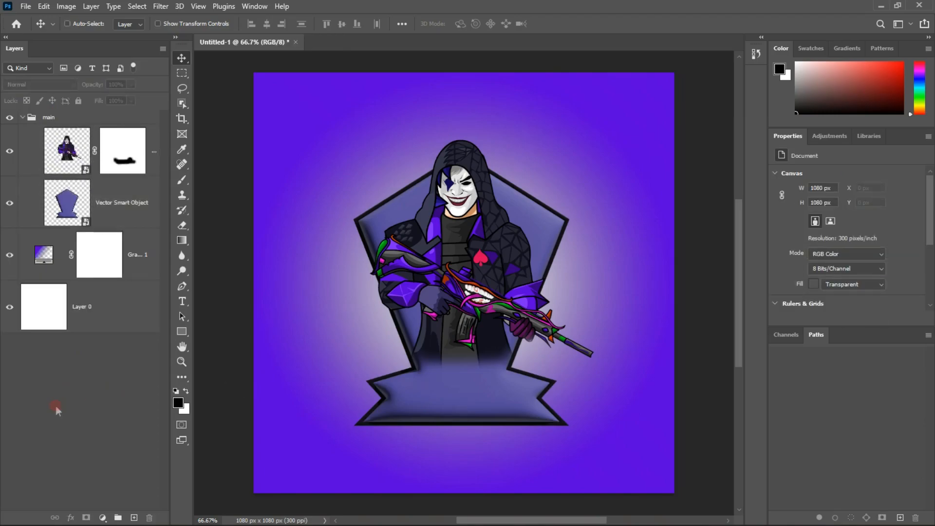
pyautogui.hotkey('ctrl', 'shift', 'n')
pyautogui.write('glow')
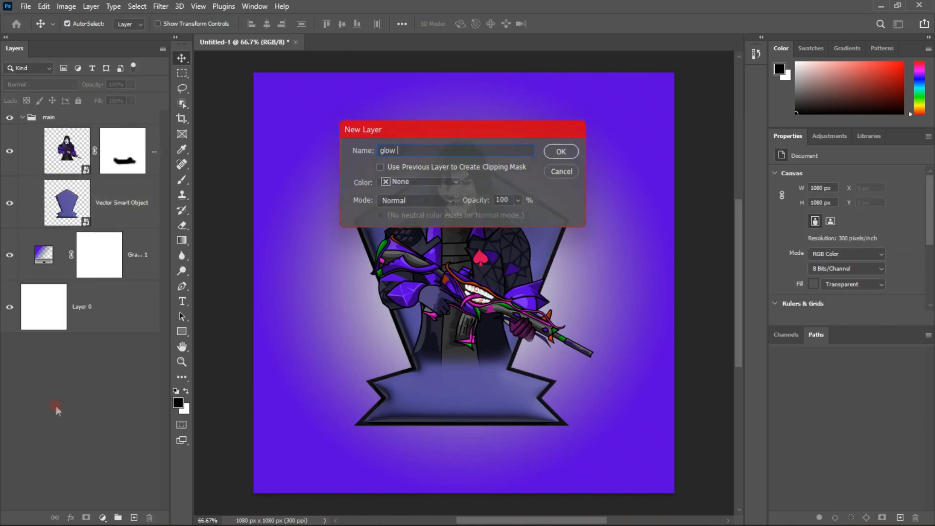
pyautogui.press('Return')
pyautogui.moveTo(139, 152); pyautogui.dragTo(119, 325)
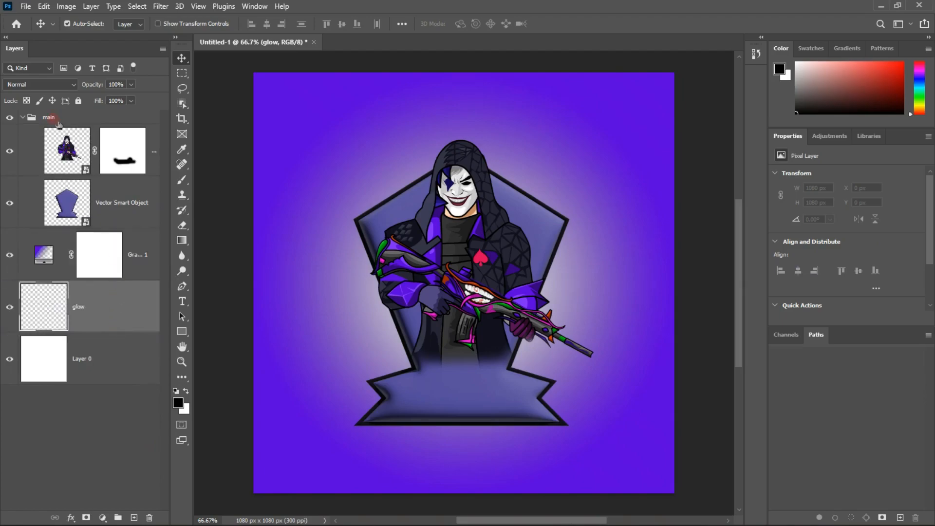
pyautogui.click(23, 117)
pyautogui.moveTo(114, 214); pyautogui.dragTo(114, 135)
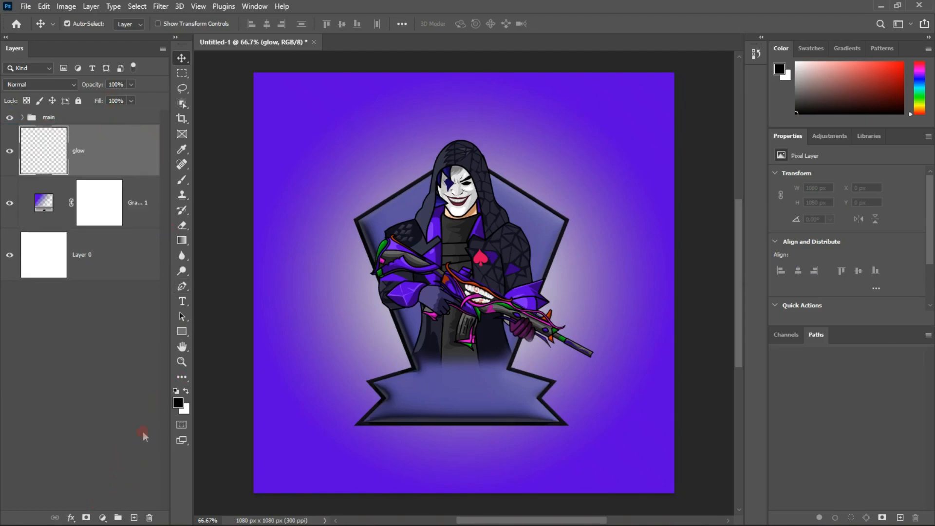
# Choose a pale lavender foreground colour based on the background glow and fill the glow layer with it
pyautogui.click(175, 390)
pyautogui.click(178, 403)
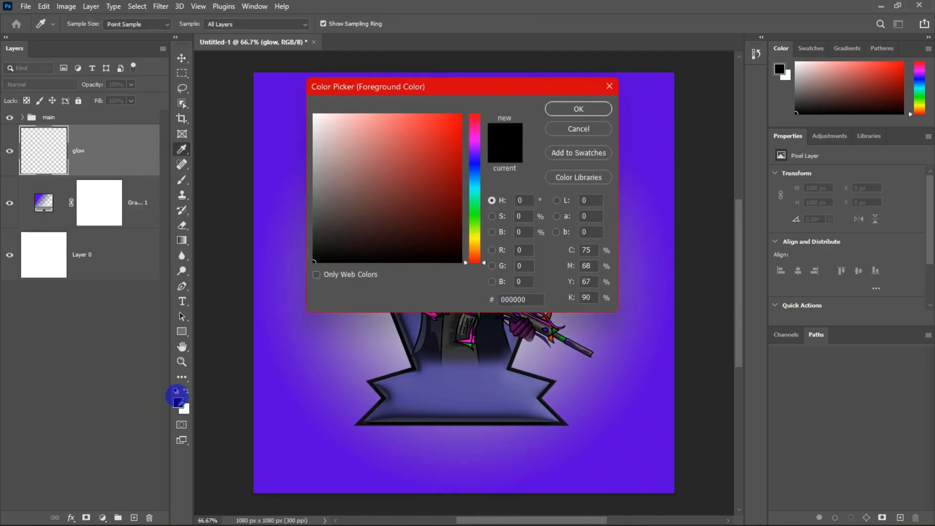
pyautogui.click(395, 338)
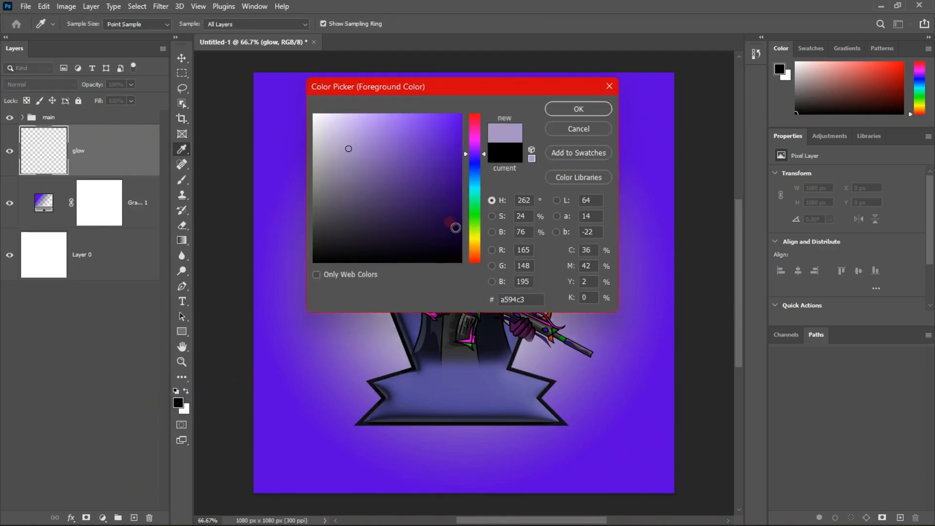
pyautogui.click(332, 137)
pyautogui.click(564, 109)
pyautogui.hotkey('alt', 'BackSpace')
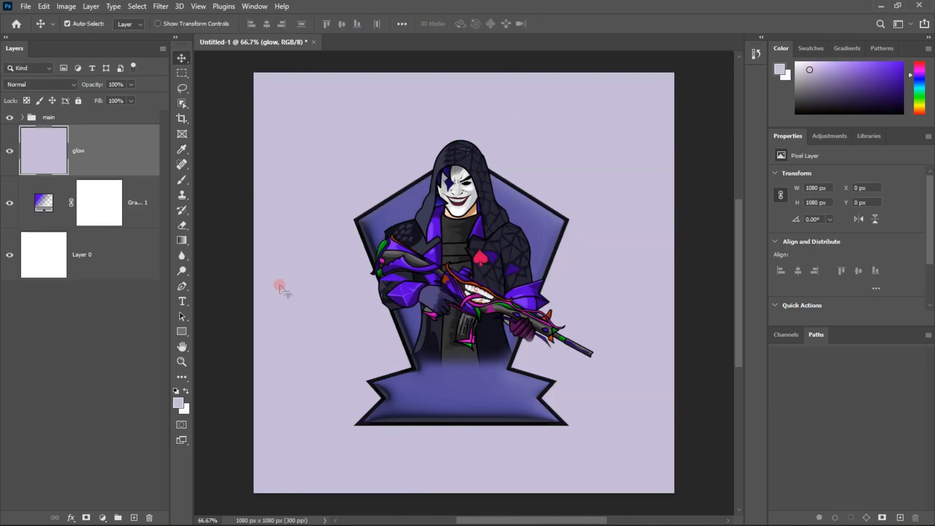
# Add an inverted black mask to the glow layer and reveal a glow behind the character with an 800 px soft white brush
pyautogui.click(85, 518)
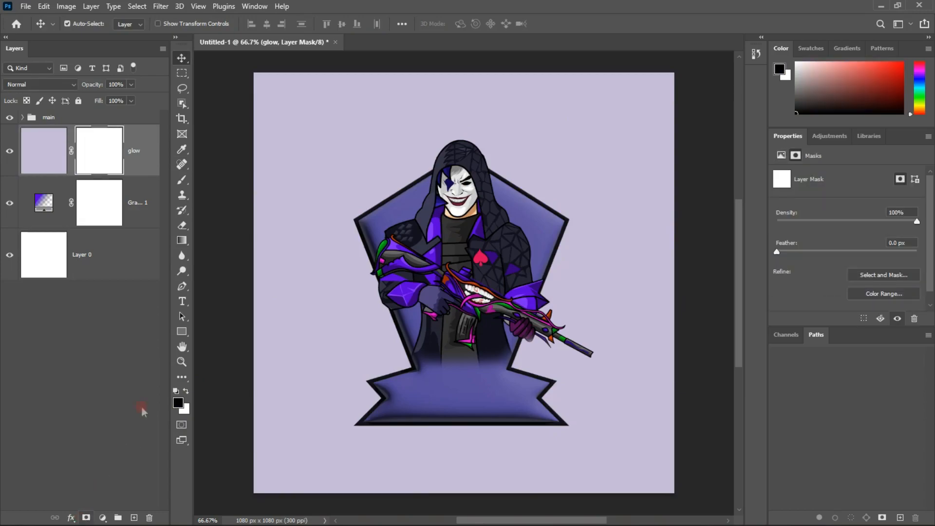
pyautogui.hotkey('ctrl', 'i')
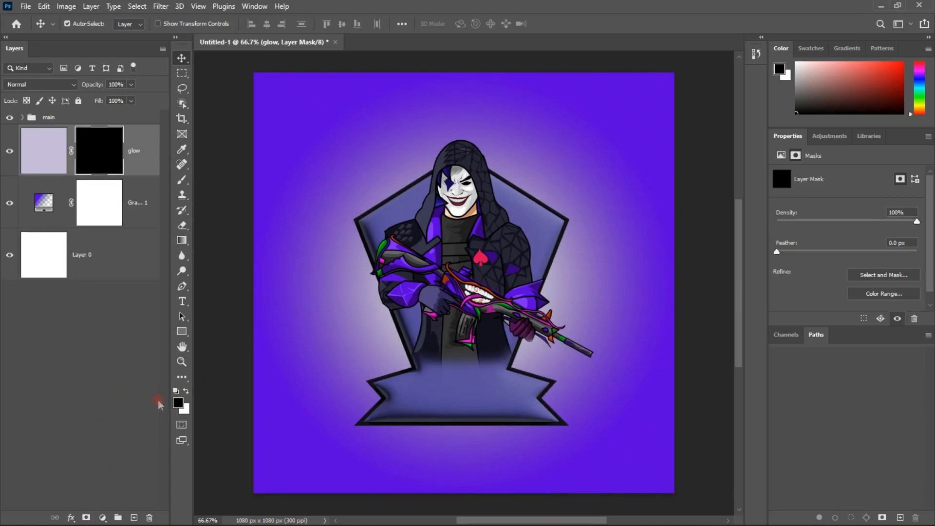
pyautogui.press('x')
pyautogui.press('b')
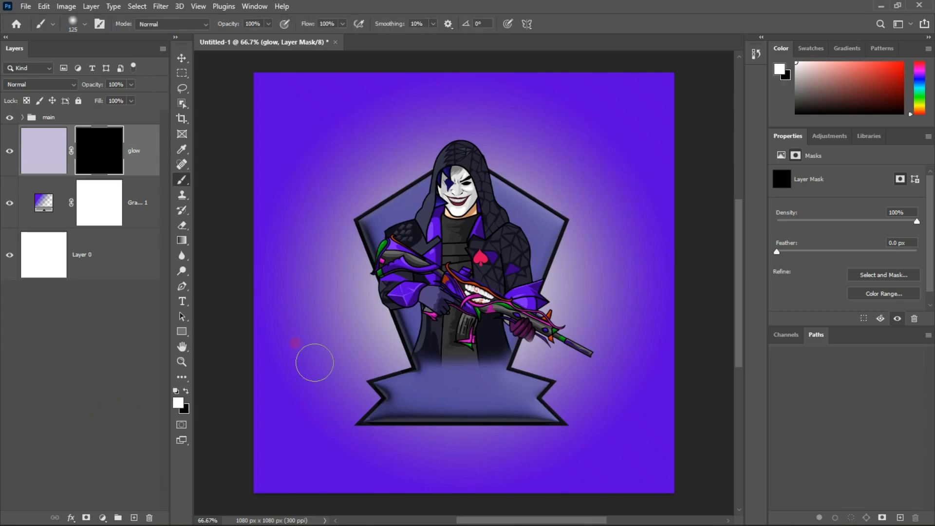
pyautogui.press(']')
pyautogui.press(']')
pyautogui.press(']')
pyautogui.press(']')
pyautogui.press(']')
pyautogui.press(']')
pyautogui.press(']')
pyautogui.press(']')
pyautogui.press(']')
pyautogui.press(']')
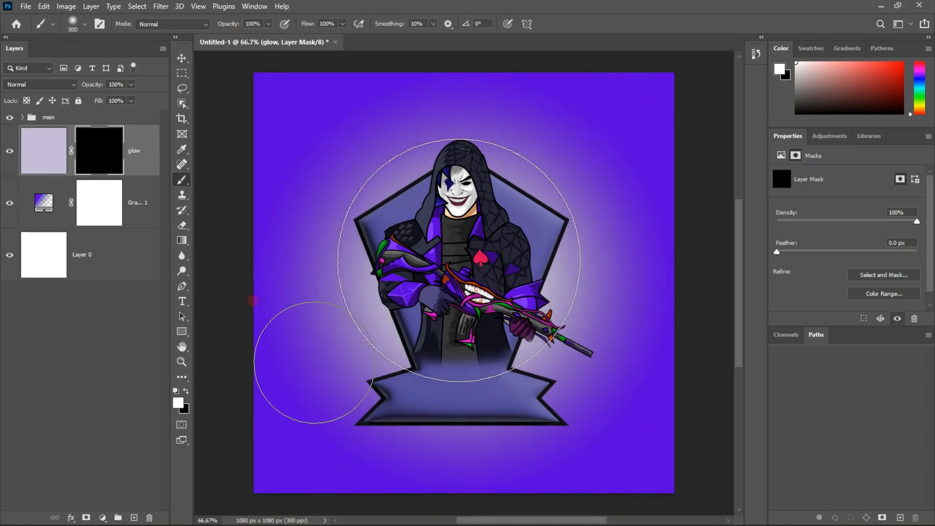
pyautogui.click(461, 261)
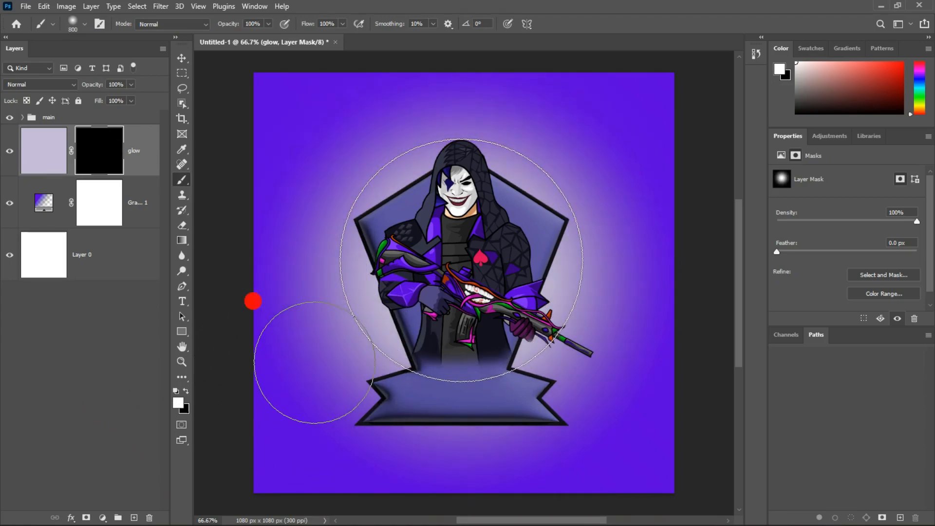
# Strengthen the glow behind the character with the 800 px brush and extend it around the emblem's banner with a 300 px brush
pyautogui.click(462, 261)
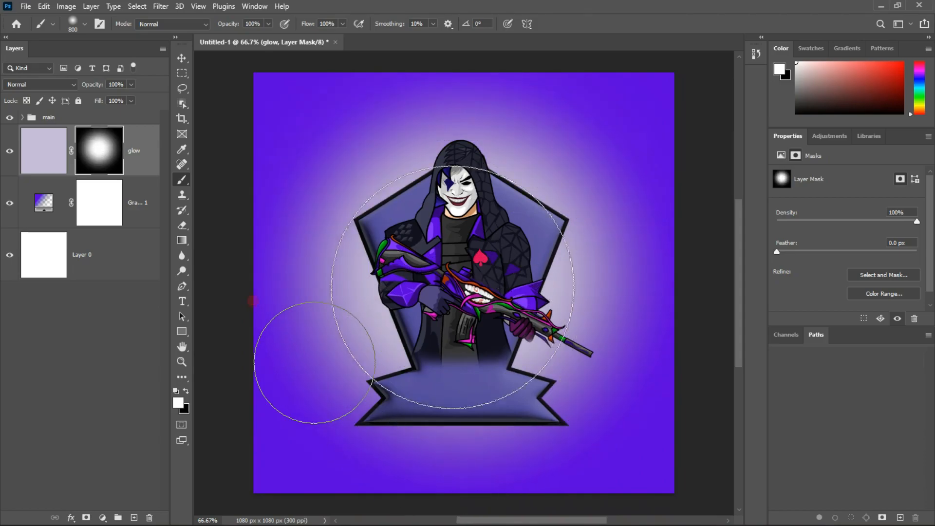
pyautogui.click(455, 224)
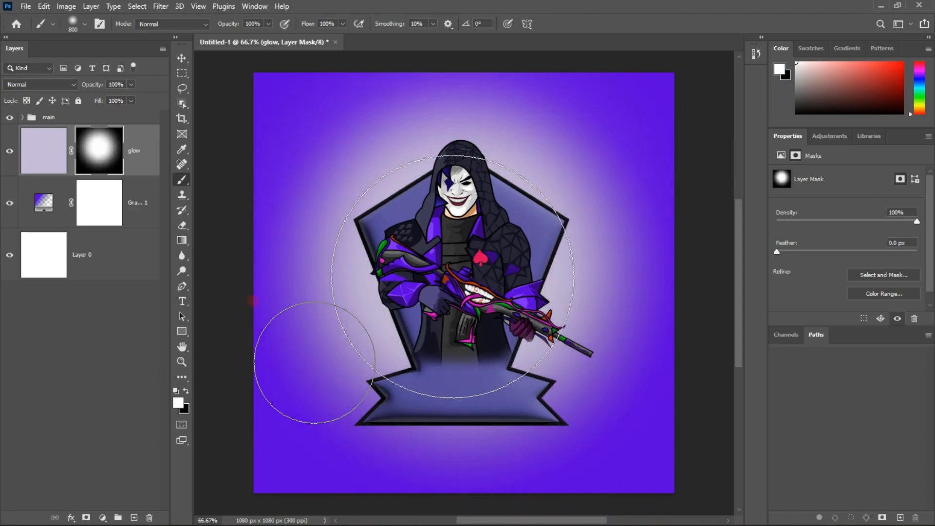
pyautogui.press('[')
pyautogui.press('[')
pyautogui.press('[')
pyautogui.press('[')
pyautogui.press('[')
pyautogui.moveTo(397, 411); pyautogui.dragTo(390, 410)
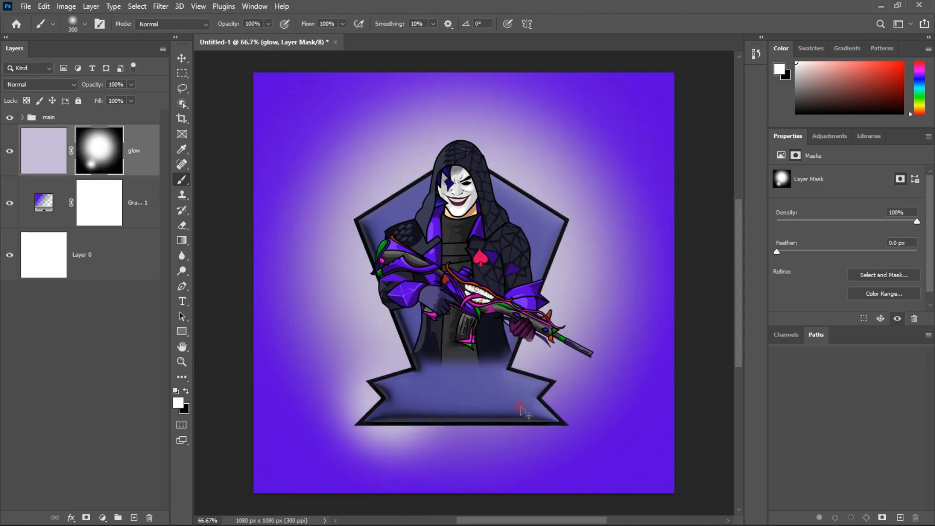
pyautogui.moveTo(537, 407); pyautogui.dragTo(543, 407)
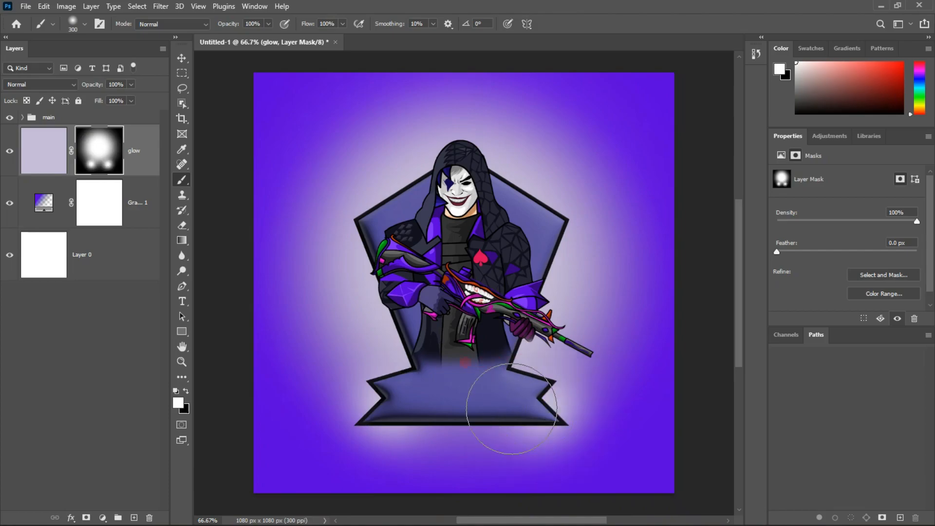
pyautogui.click(430, 411)
pyautogui.moveTo(452, 411); pyautogui.dragTo(487, 413)
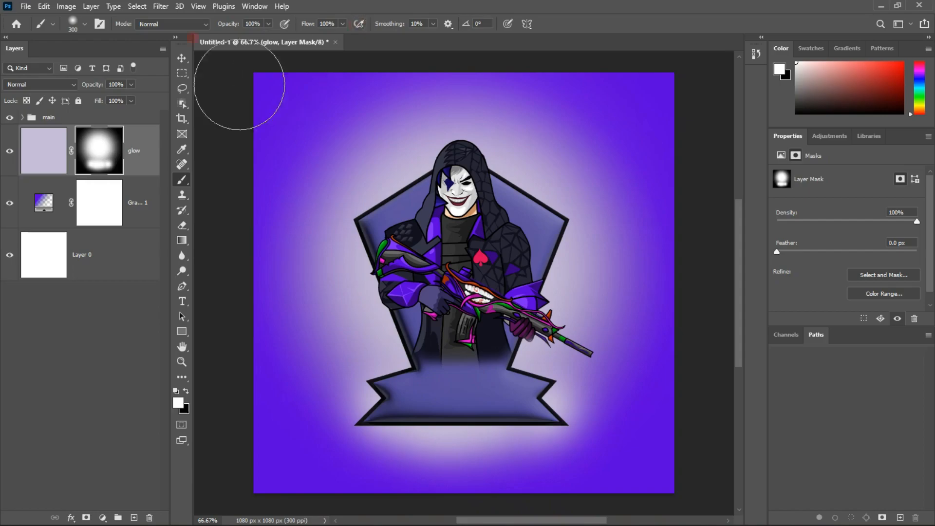
# Lock the main group and the glow layer completely
pyautogui.click(182, 58)
pyautogui.click(310, 192)
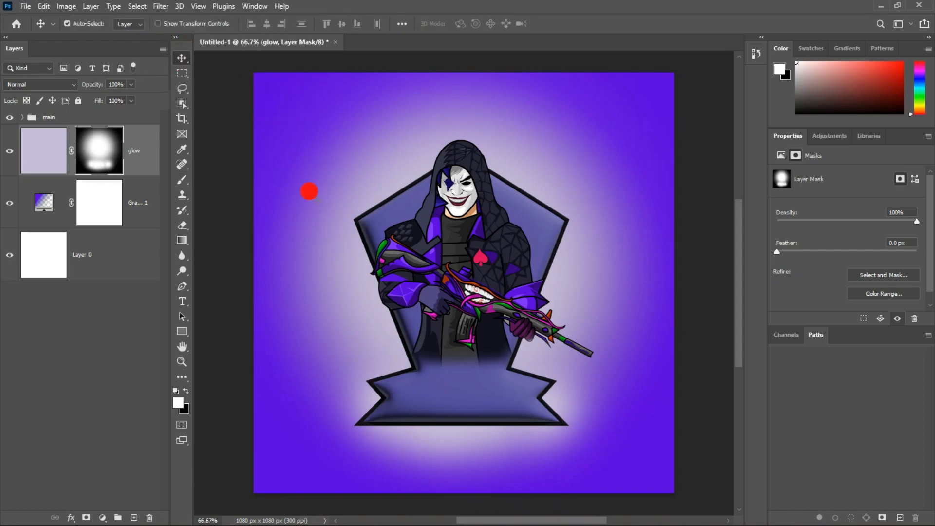
pyautogui.click(416, 401)
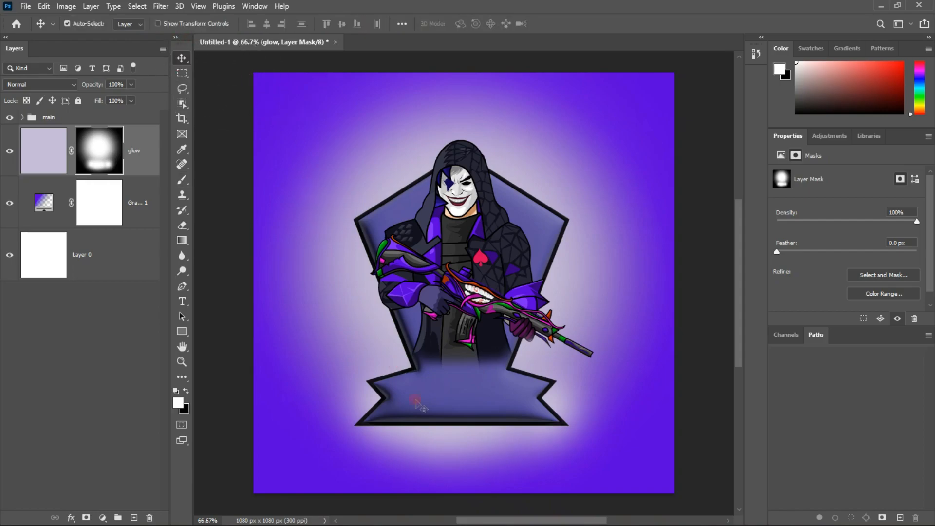
pyautogui.click(441, 354)
pyautogui.click(61, 124)
pyautogui.click(53, 117)
pyautogui.click(78, 101)
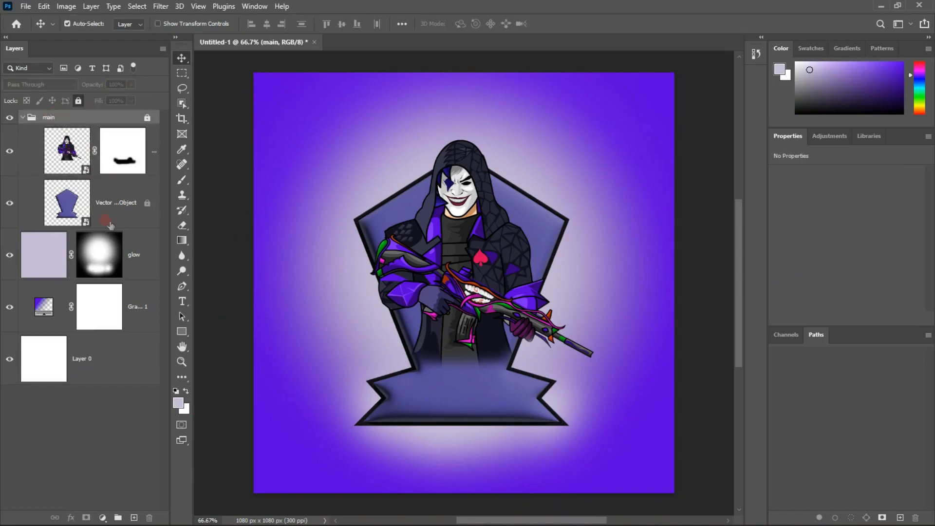
pyautogui.click(136, 258)
pyautogui.click(78, 101)
pyautogui.click(118, 465)
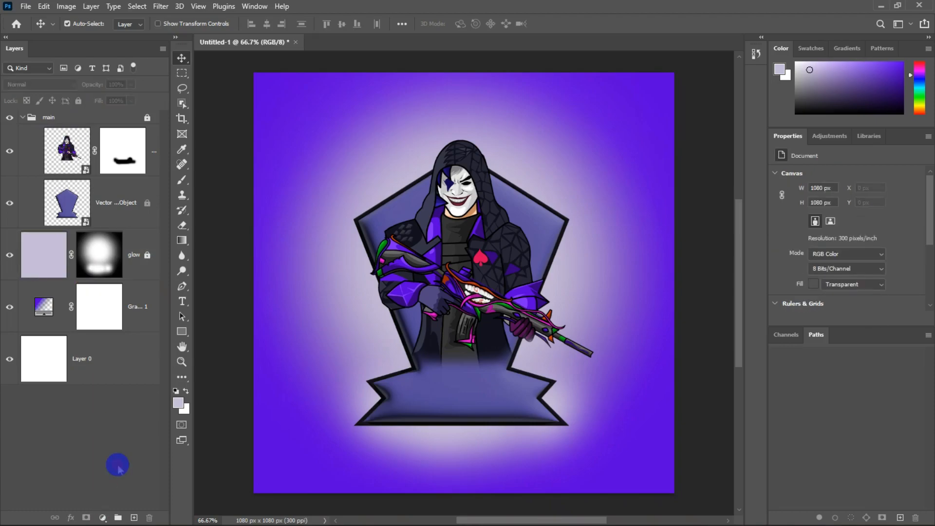
pyautogui.click(69, 483)
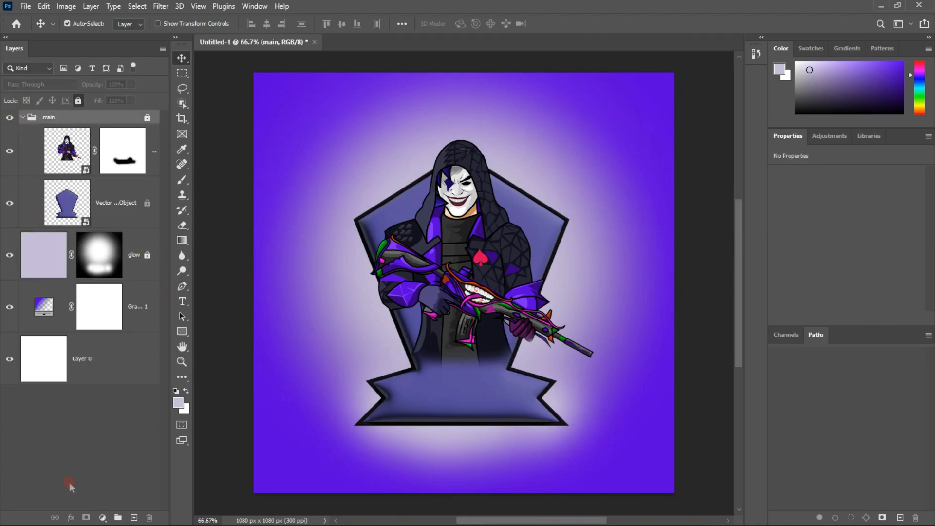
# Add the text SK in white 12 pt Helvetica Compressed near the canvas's lower-left corner
pyautogui.press('t')
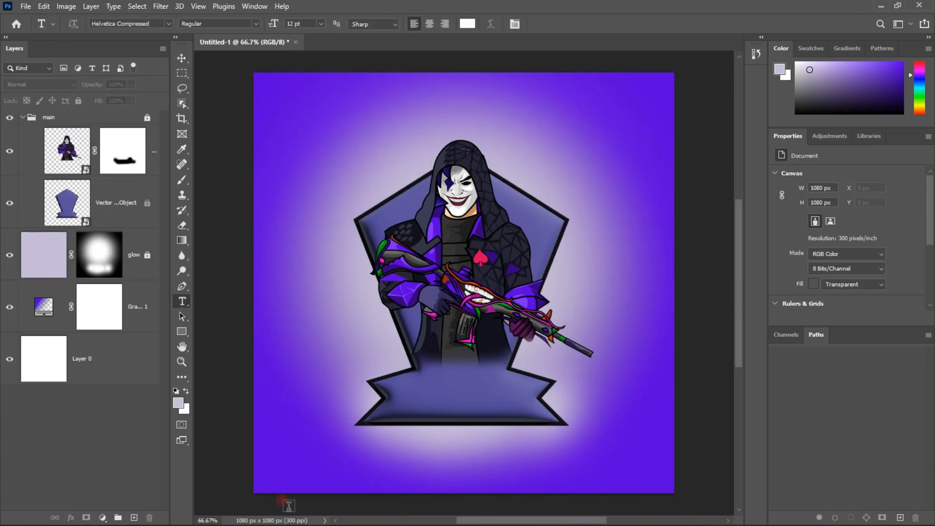
pyautogui.click(286, 457)
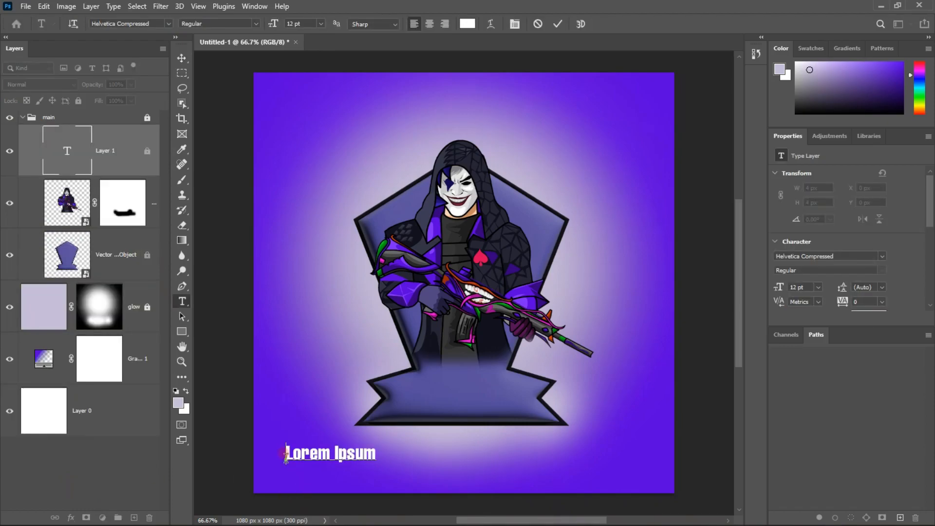
pyautogui.hotkey('ctrl', 'a')
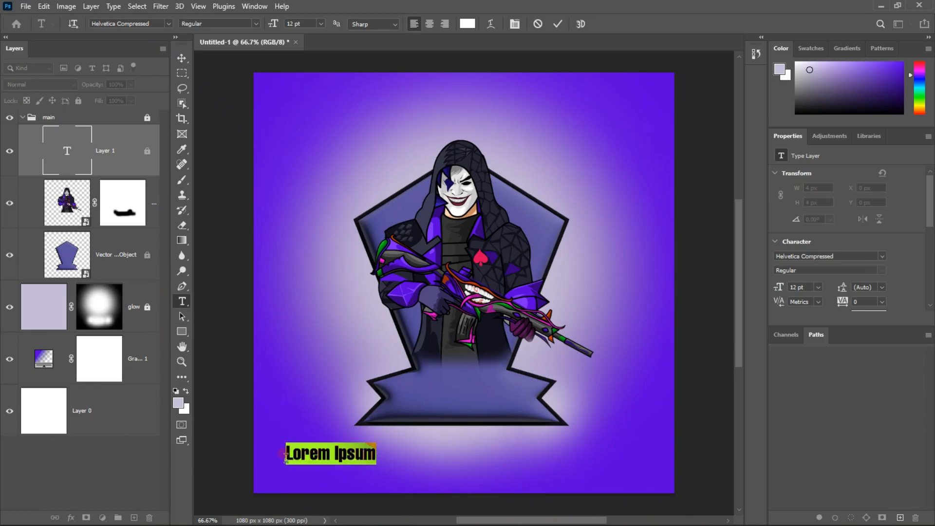
pyautogui.write('S')
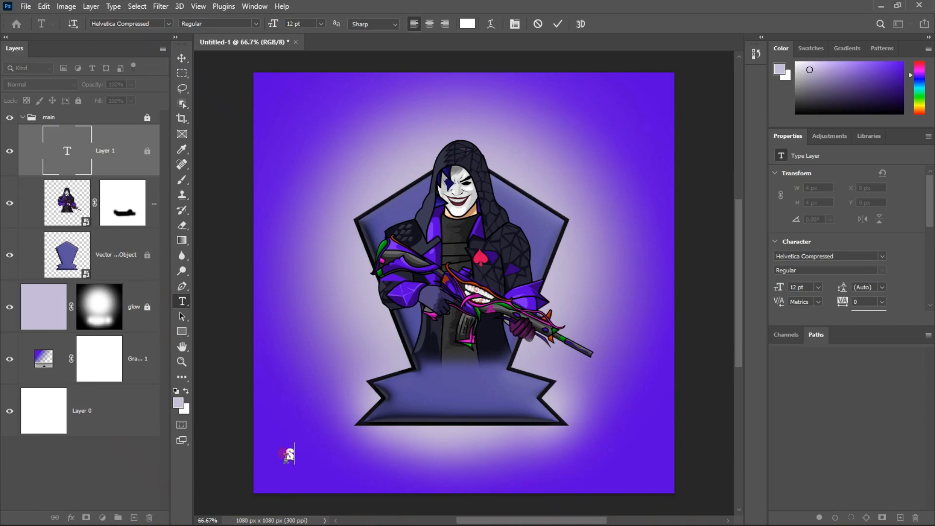
pyautogui.write('SK')
pyautogui.click(560, 24)
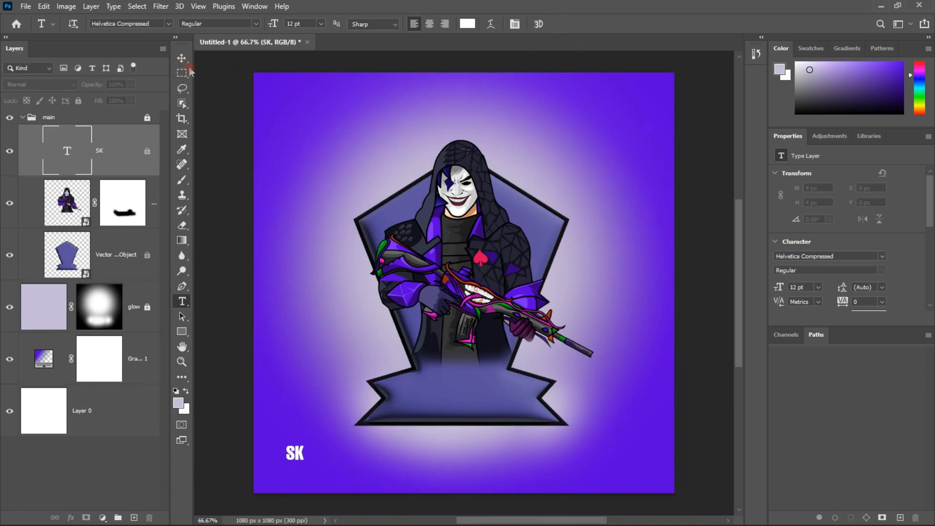
# Take the SK text layer out of the locked main group and place it at the top of the layer stack
pyautogui.click(182, 58)
pyautogui.moveTo(295, 455); pyautogui.dragTo(462, 390)
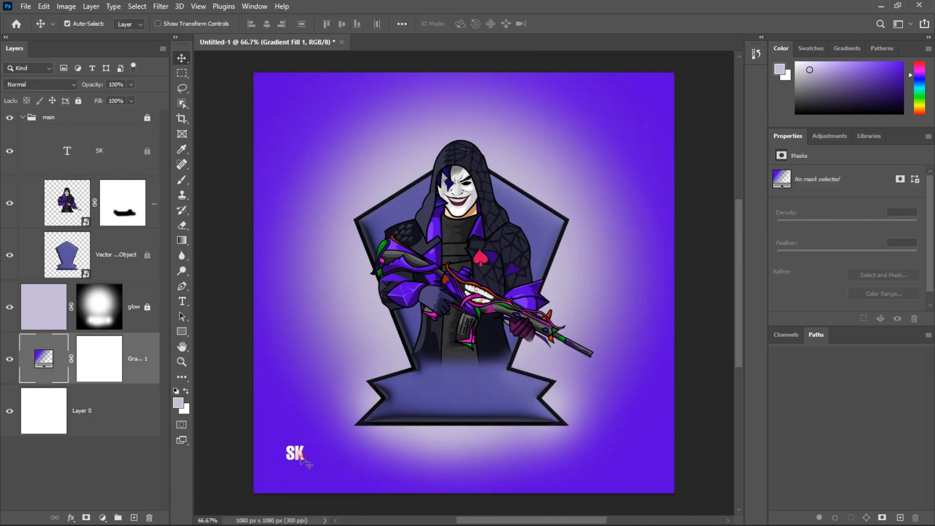
pyautogui.moveTo(295, 453); pyautogui.dragTo(310, 466)
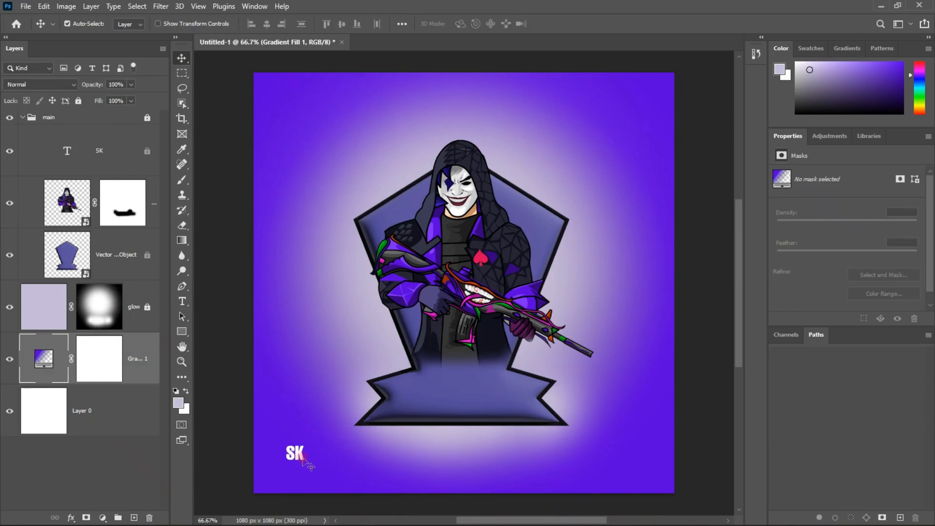
pyautogui.click(147, 151)
pyautogui.click(452, 203)
pyautogui.click(117, 116)
pyautogui.moveTo(117, 116); pyautogui.dragTo(118, 111)
pyautogui.moveTo(297, 454); pyautogui.dragTo(305, 453)
# Scale the SK text to about 237% and centre it on the emblem's banner just below the character
pyautogui.hotkey('ctrl', 't')
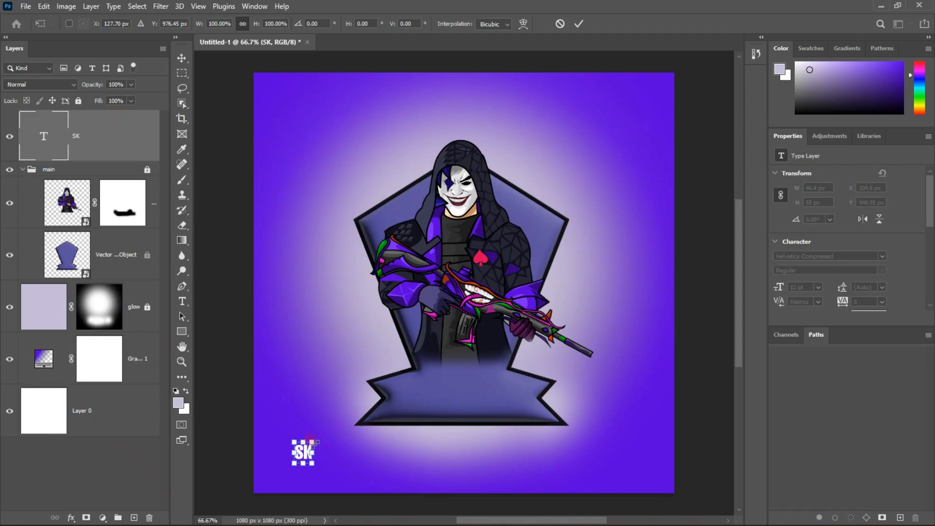
pyautogui.moveTo(317, 436); pyautogui.dragTo(465, 389)
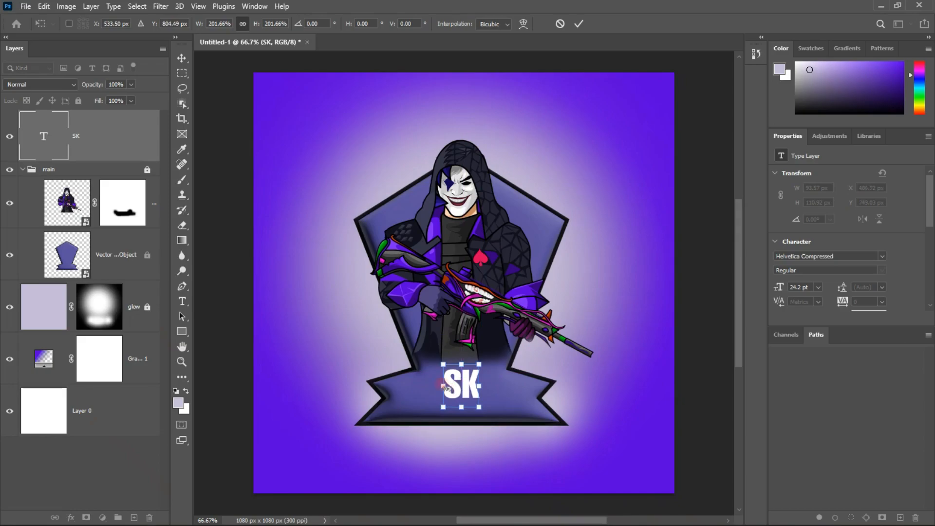
pyautogui.moveTo(443, 386); pyautogui.dragTo(462, 388)
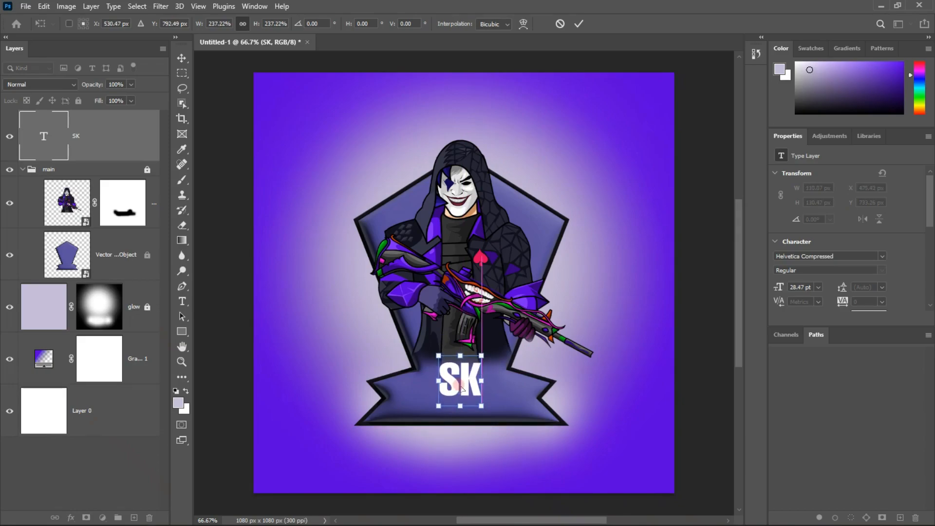
pyautogui.press('Return')
pyautogui.click(466, 384)
pyautogui.moveTo(466, 387); pyautogui.dragTo(458, 384)
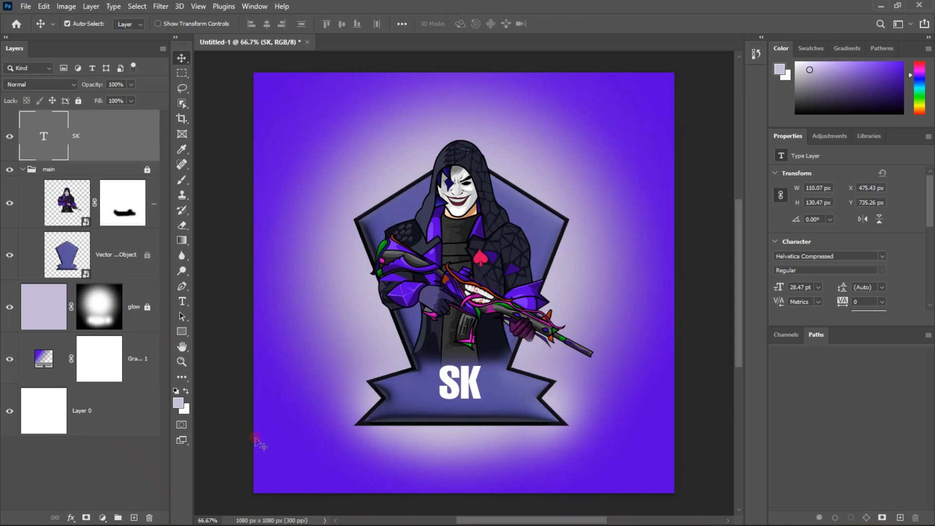
# Change the banner text from SK to ST
pyautogui.click(485, 397)
pyautogui.doubleClick(466, 387)
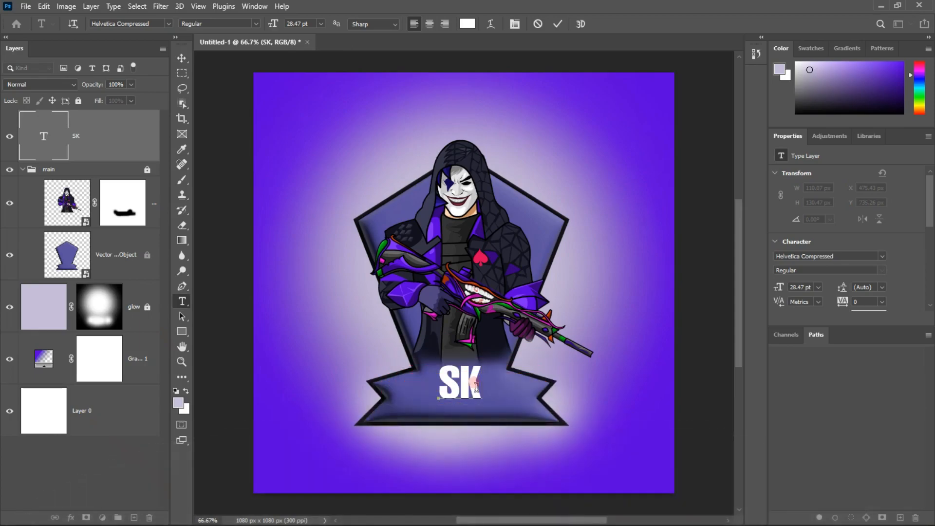
pyautogui.press('Delete')
pyautogui.write('t')
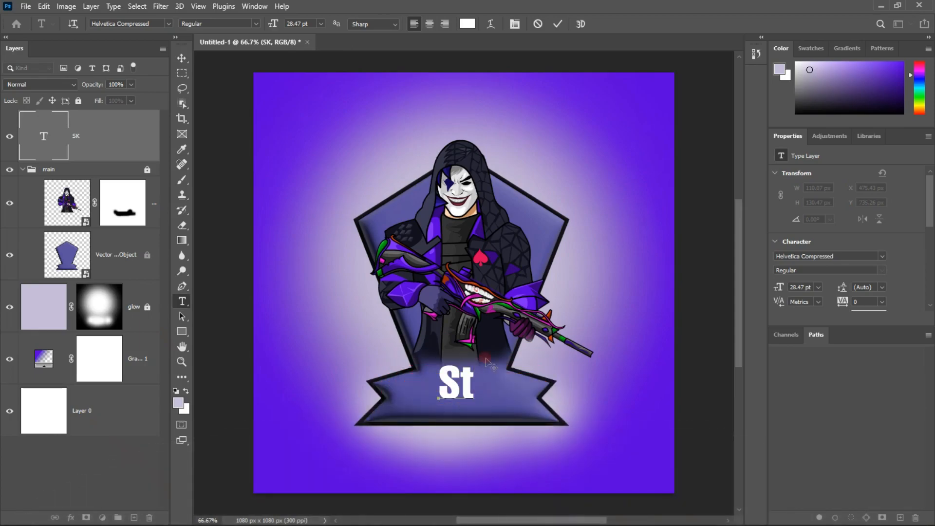
pyautogui.press('BackSpace')
pyautogui.write('T')
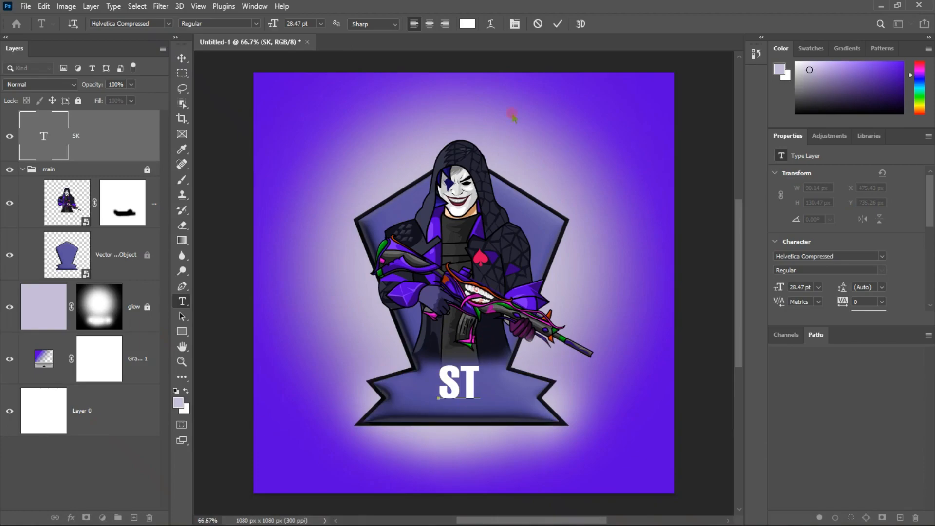
pyautogui.click(555, 24)
pyautogui.press('v')
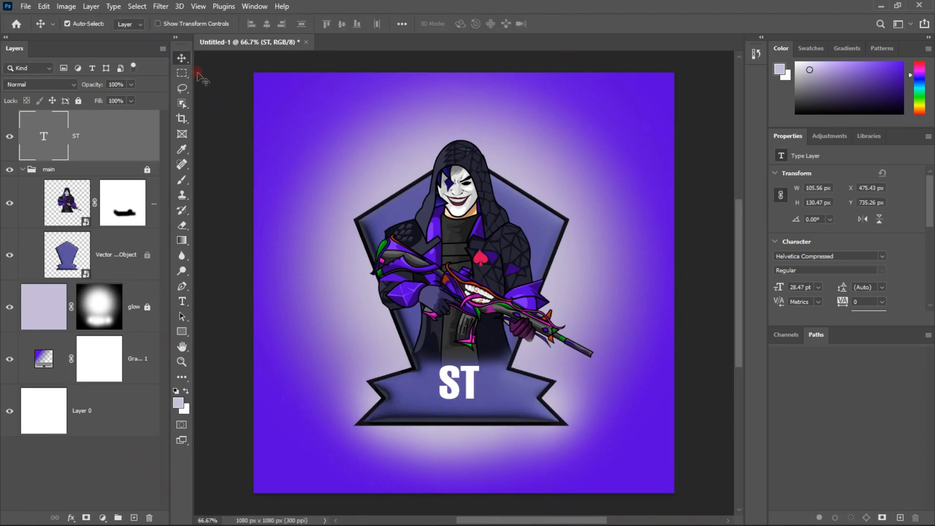
# Lock the ST text layer completely
pyautogui.click(333, 229)
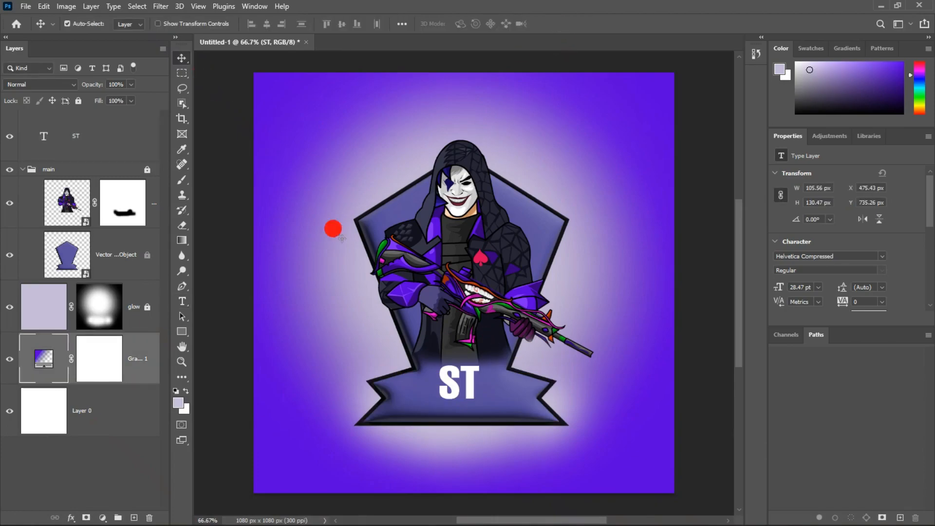
pyautogui.click(450, 383)
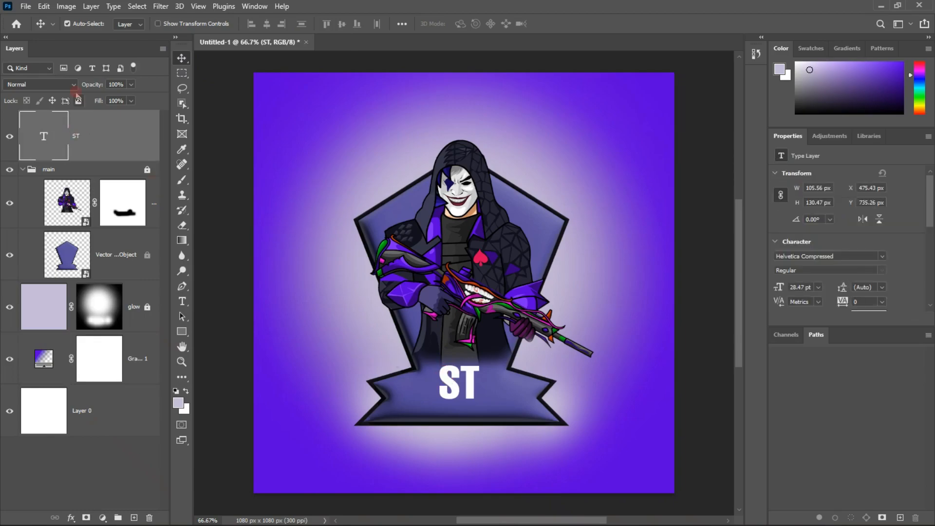
pyautogui.click(78, 100)
# Add the text PLAYZ in white 12 pt Helvetica Compressed on the background beside the banner's left end
pyautogui.click(273, 229)
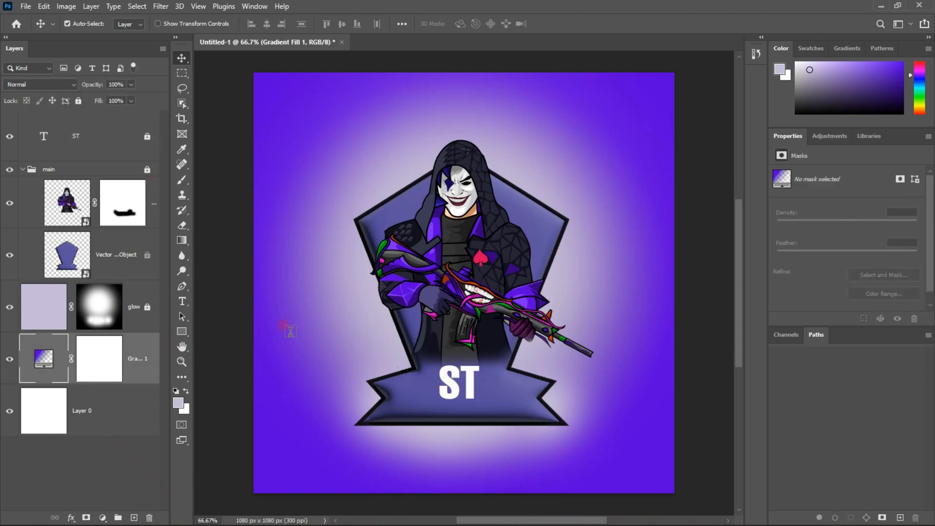
pyautogui.press('t')
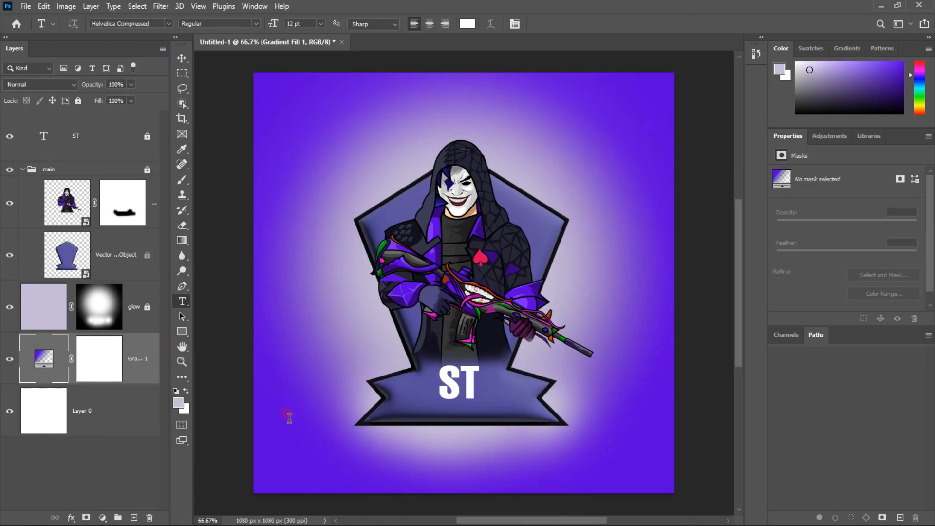
pyautogui.click(287, 414)
pyautogui.press('BackSpace')
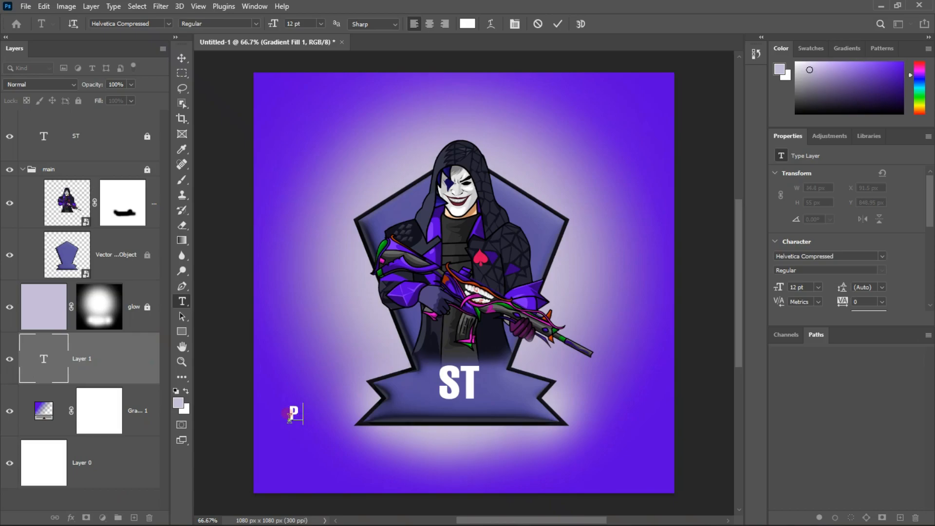
pyautogui.write('PLAYZ')
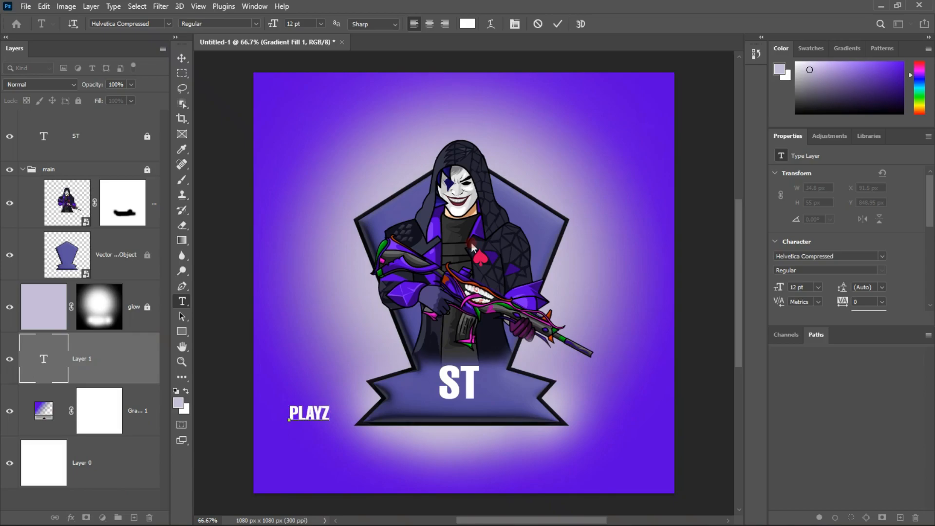
pyautogui.click(558, 24)
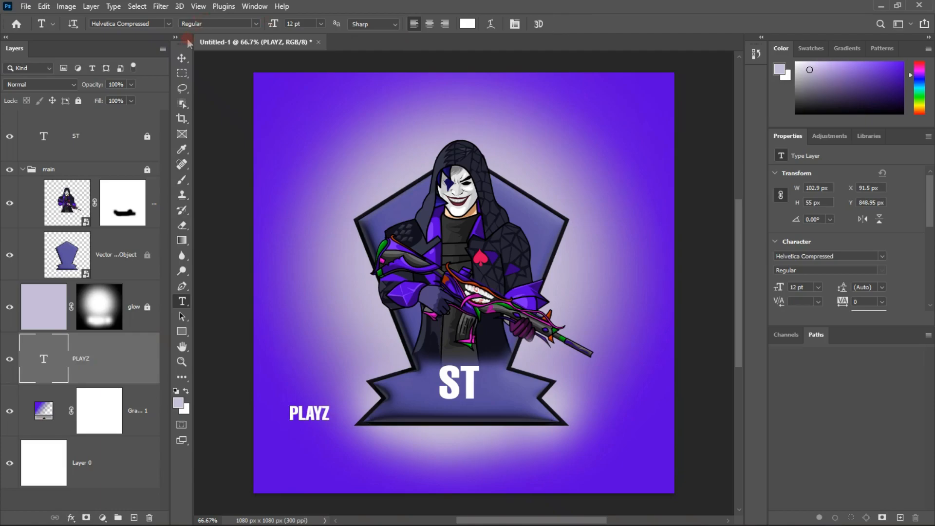
# Duplicate the PLAYZ text and reduce one copy to the single letter P
pyautogui.click(183, 57)
pyautogui.click(182, 301)
pyautogui.press('BackSpace')
pyautogui.press('BackSpace')
pyautogui.press('BackSpace')
pyautogui.press('BackSpace')
pyautogui.click(183, 58)
# Duplicate the PLAYZ text below the P and reduce the copy to the single letter L
pyautogui.keyDown('alt'); pyautogui.moveTo(298, 376); pyautogui.dragTo(328, 452); pyautogui.keyUp('alt')
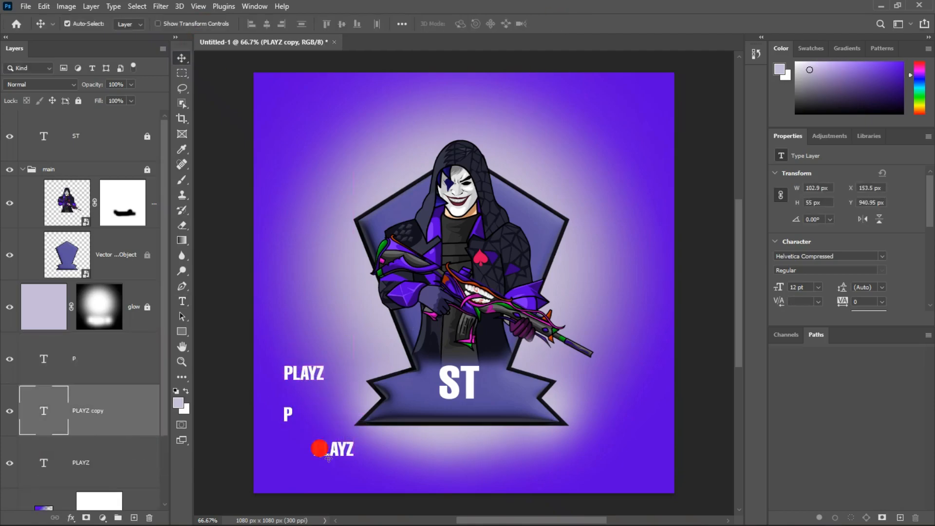
pyautogui.click(182, 301)
pyautogui.click(321, 449)
pyautogui.press('BackSpace')
pyautogui.press('Right')
pyautogui.press('Delete')
pyautogui.press('Delete')
pyautogui.press('Delete')
pyautogui.click(558, 24)
# Place another copy of PLAYZ above the original and reduce it to the single letter A
pyautogui.keyDown('alt'); pyautogui.moveTo(297, 375); pyautogui.dragTo(297, 343); pyautogui.keyUp('alt')
pyautogui.click(297, 340)
pyautogui.press('BackSpace')
pyautogui.press('BackSpace')
pyautogui.press('Right')
pyautogui.press('Delete')
pyautogui.press('Delete')
pyautogui.click(558, 24)
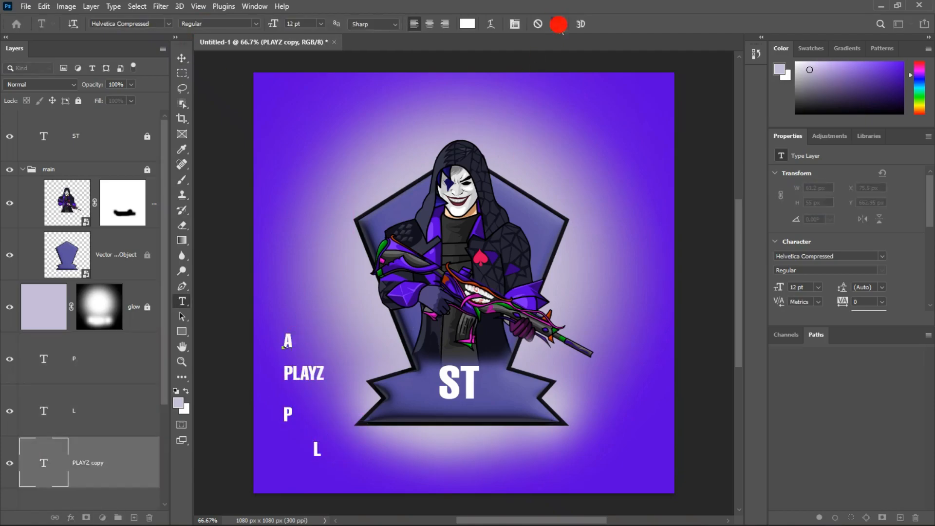
# Place another copy of PLAYZ near the canvas's lower-left corner and reduce it to the single letter Y
pyautogui.press('v')
pyautogui.click(296, 375)
pyautogui.keyDown('alt'); pyautogui.moveTo(303, 382); pyautogui.dragTo(381, 497); pyautogui.keyUp('alt')
pyautogui.hotkey('ctrl', 'z')
pyautogui.moveTo(301, 315); pyautogui.dragTo(291, 468)
pyautogui.click(182, 301)
pyautogui.click(269, 470)
pyautogui.press('Delete')
pyautogui.press('Delete')
pyautogui.press('Delete')
pyautogui.press('Right')
pyautogui.press('Delete')
# Place another copy of PLAYZ below the banner's left end and reduce it to the single letter Z
pyautogui.click(183, 58)
pyautogui.keyDown('alt'); pyautogui.moveTo(311, 374); pyautogui.dragTo(357, 477); pyautogui.keyUp('alt')
pyautogui.click(182, 301)
pyautogui.click(363, 478)
pyautogui.press('BackSpace')
pyautogui.press('BackSpace')
pyautogui.press('BackSpace')
pyautogui.press('BackSpace')
pyautogui.click(558, 24)
# Delete the leftover full PLAYZ text layer
pyautogui.press('v')
pyautogui.moveTo(312, 380); pyautogui.dragTo(301, 384)
pyautogui.press('Delete')
# Place the P on the banner left of ST with its layer at the top, enlarged to about 34.8 pt and rotated about -4.53°
pyautogui.moveTo(286, 416); pyautogui.dragTo(418, 417)
pyautogui.hotkey('ctrl', 't')
pyautogui.scroll(5, 75, 231)
pyautogui.press('Return')
pyautogui.moveTo(92, 359); pyautogui.dragTo(132, 112)
pyautogui.hotkey('ctrl', 't')
pyautogui.moveTo(432, 431); pyautogui.dragTo(431, 428)
pyautogui.moveTo(423, 401)
pyautogui.mouseDown()
pyautogui.moveTo(409, 398)
pyautogui.moveTo(423, 395)
pyautogui.mouseUp()
pyautogui.click(579, 24)
# Line up the letters L, A and Y in a row beneath ST on the banner and bring their layers to the front
pyautogui.keyDown('ctrl'); pyautogui.click(314, 451); pyautogui.keyUp('ctrl')
pyautogui.moveTo(316, 449); pyautogui.dragTo(442, 406)
pyautogui.hotkey('ctrl', 'shift', ']')
pyautogui.moveTo(290, 343); pyautogui.dragTo(457, 407)
pyautogui.hotkey('ctrl', 'shift', ']')
pyautogui.moveTo(271, 471); pyautogui.dragTo(474, 418)
pyautogui.hotkey('ctrl', 'shift', ']')
pyautogui.moveTo(458, 409); pyautogui.dragTo(442, 414)
# Place the Z on the banner right of ST, bring it to the front, and enlarge and tilt it to mirror the P
pyautogui.moveTo(336, 478); pyautogui.dragTo(512, 363)
pyautogui.hotkey('ctrl', 'shift', ']')
pyautogui.hotkey('ctrl', 't')
pyautogui.moveTo(513, 410)
pyautogui.mouseDown()
pyautogui.moveTo(516, 392)
pyautogui.moveTo(517, 411)
pyautogui.mouseUp()
pyautogui.moveTo(516, 380); pyautogui.dragTo(501, 400)
pyautogui.moveTo(501, 365); pyautogui.dragTo(501, 358)
pyautogui.moveTo(502, 390); pyautogui.dragTo(499, 394)
pyautogui.moveTo(498, 434); pyautogui.dragTo(498, 425)
pyautogui.moveTo(482, 361); pyautogui.dragTo(485, 359)
pyautogui.moveTo(501, 365); pyautogui.dragTo(501, 362)
pyautogui.moveTo(502, 384); pyautogui.dragTo(499, 383)
pyautogui.press('Return')
# Nudge the letter P on the banner and convert its text layer to a smart object
pyautogui.keyDown('ctrl'); pyautogui.click(111, 135); pyautogui.keyUp('ctrl')
pyautogui.moveTo(418, 387); pyautogui.dragTo(417, 389)
pyautogui.hotkey('ctrl', 't')
pyautogui.rightClick(412, 379)
pyautogui.click(429, 205)
pyautogui.click(386, 365)
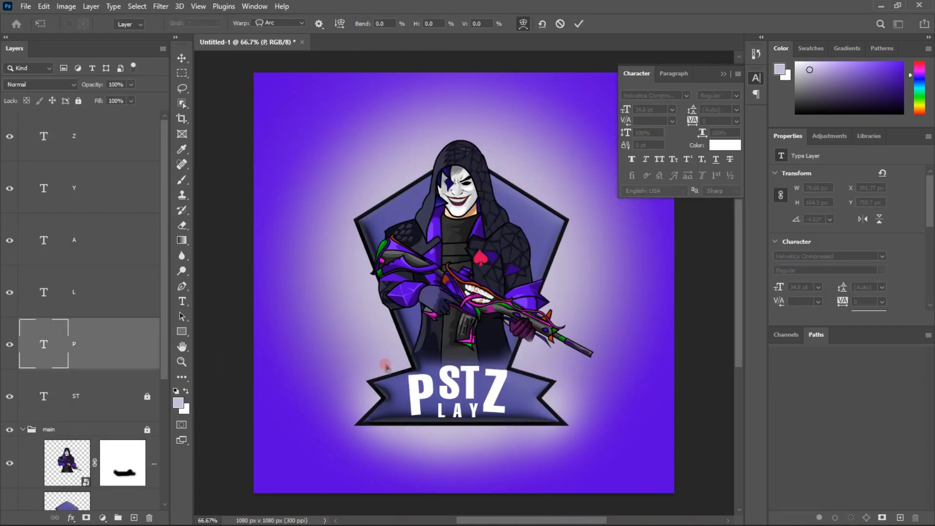
pyautogui.rightClick(140, 344)
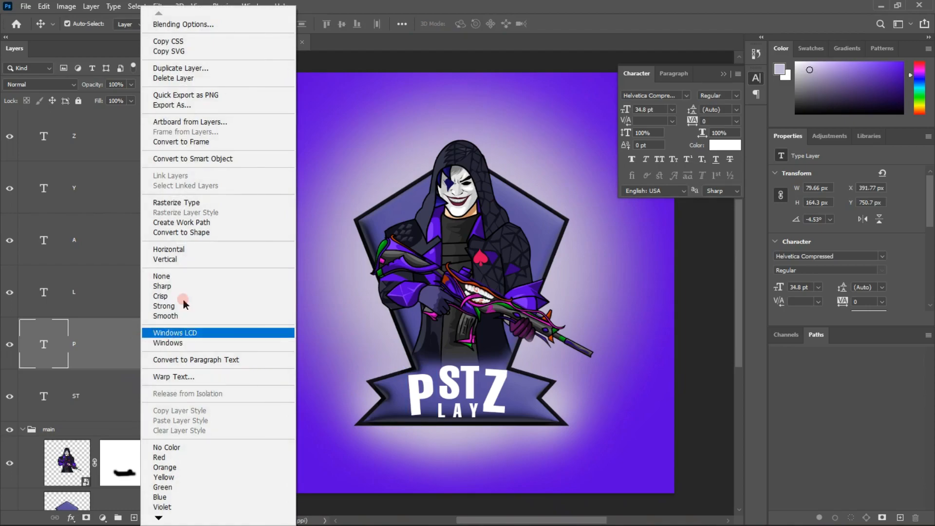
pyautogui.click(227, 165)
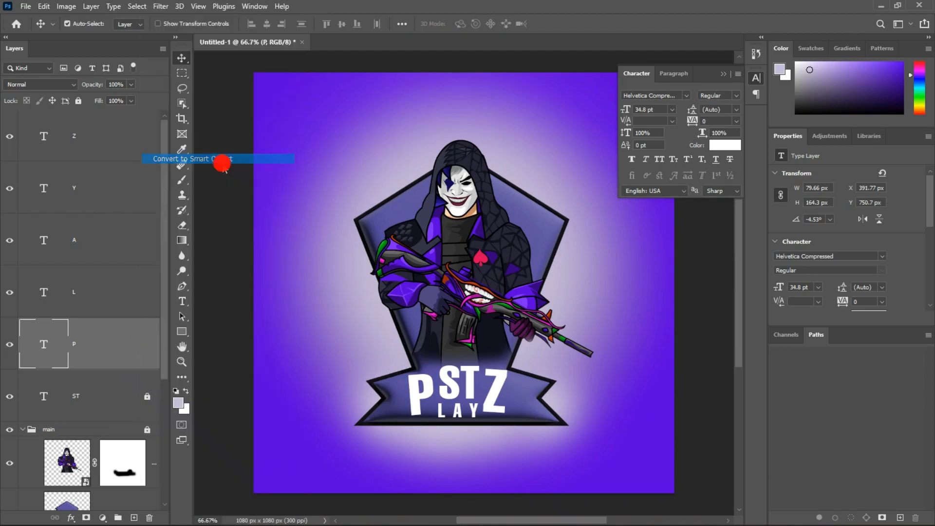
# Warp the letter P so its left corners flare outward and its upper right corner stretches toward ST
pyautogui.hotkey('ctrl', 't')
pyautogui.rightClick(415, 392)
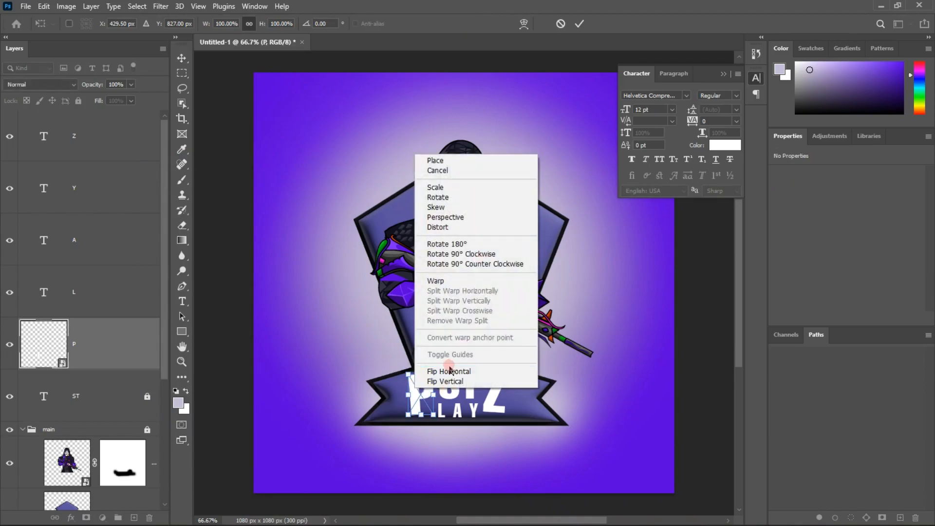
pyautogui.click(456, 284)
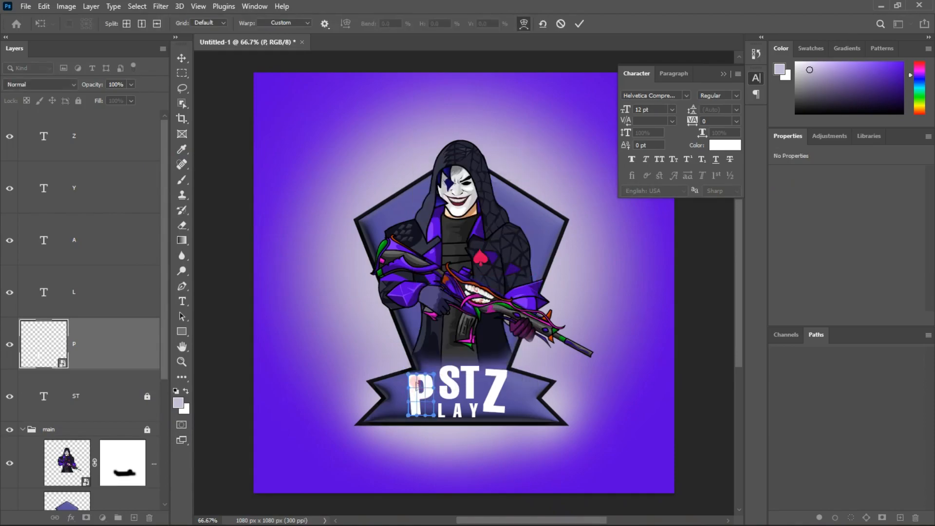
pyautogui.moveTo(410, 377); pyautogui.dragTo(396, 369)
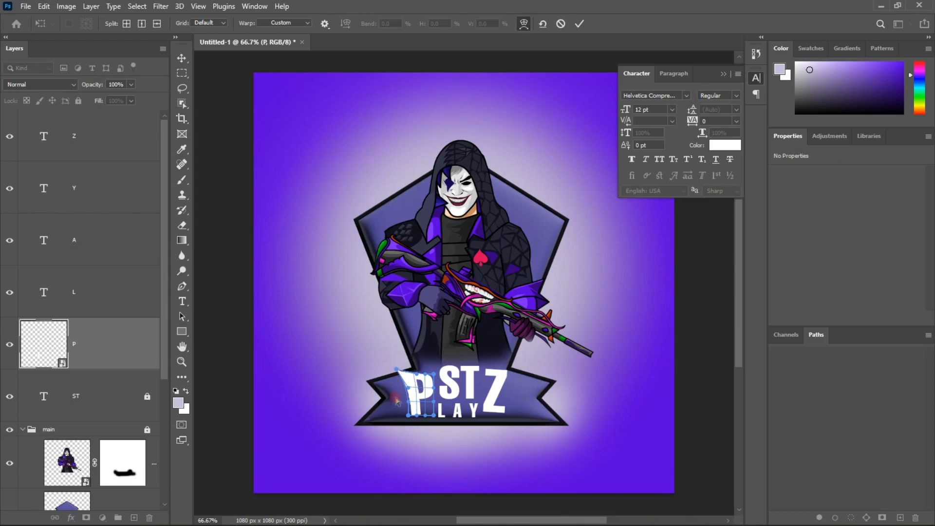
pyautogui.moveTo(403, 416); pyautogui.dragTo(398, 429)
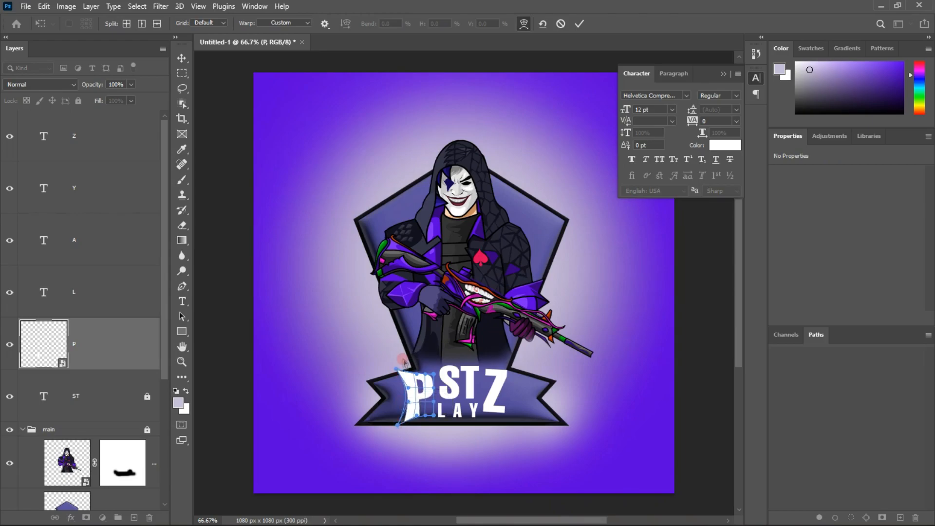
pyautogui.moveTo(397, 370); pyautogui.dragTo(438, 365)
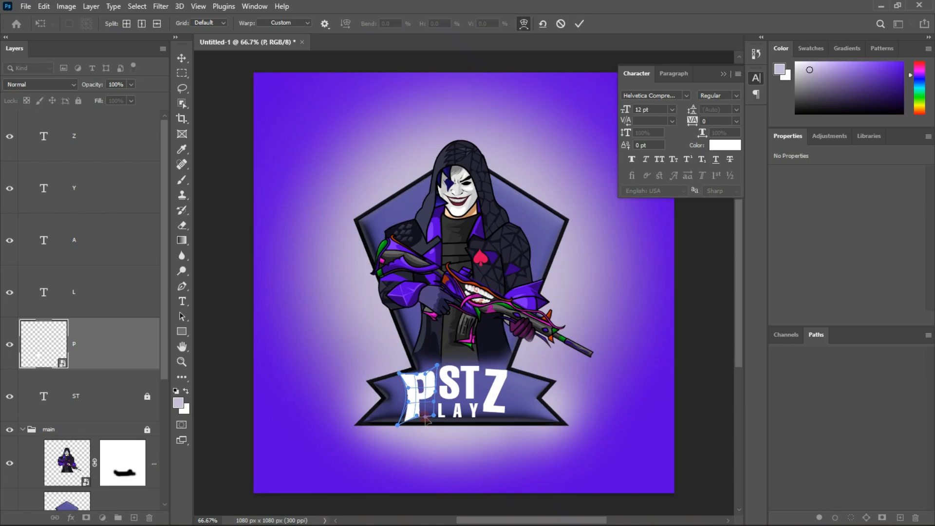
pyautogui.click(580, 25)
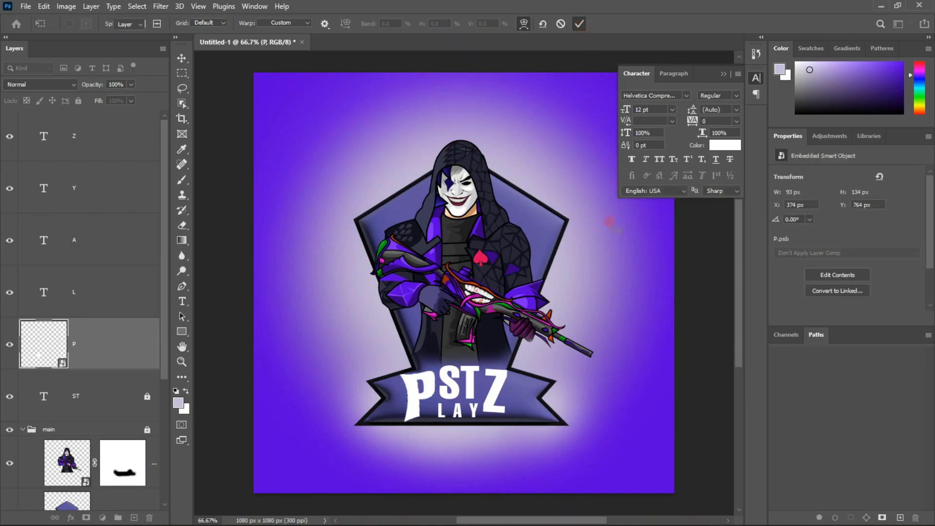
# Convert the letter Z's text layer to a smart object
pyautogui.click(498, 385)
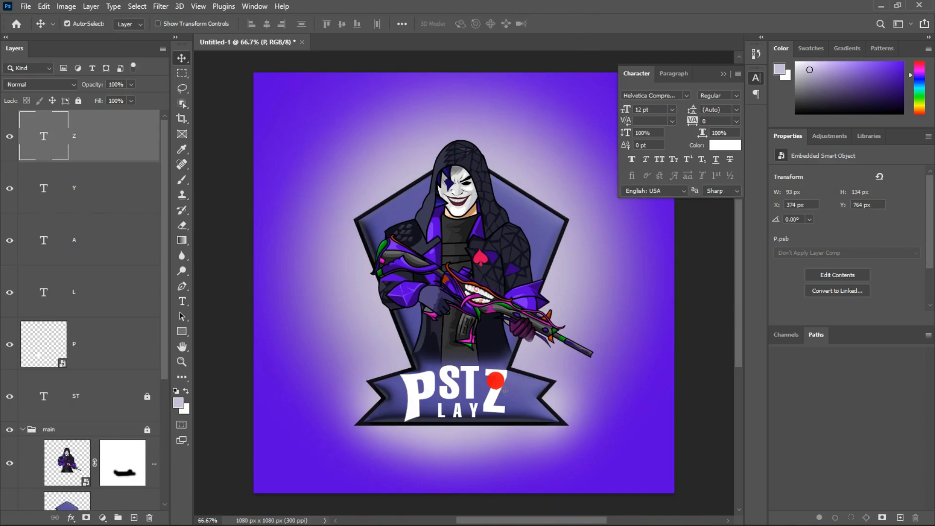
pyautogui.hotkey('ctrl', 't')
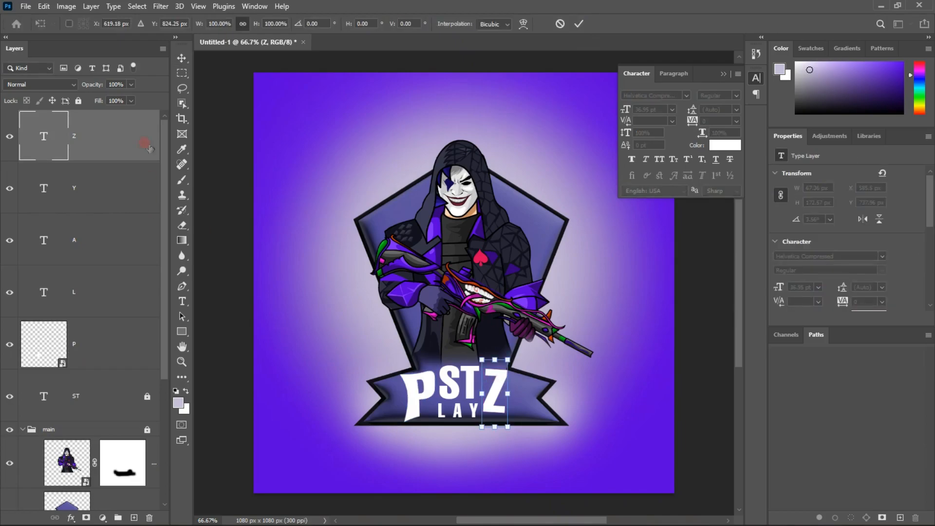
pyautogui.press('Return')
pyautogui.rightClick(130, 150)
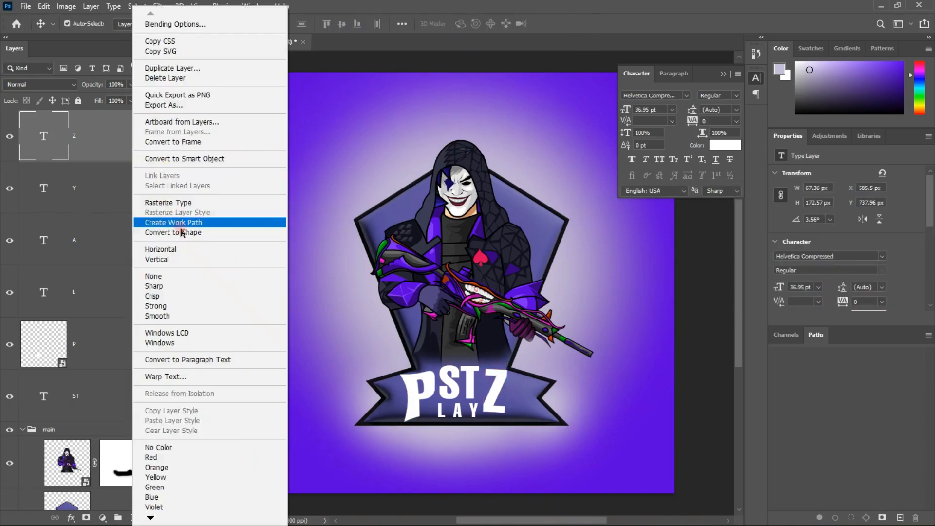
pyautogui.click(209, 159)
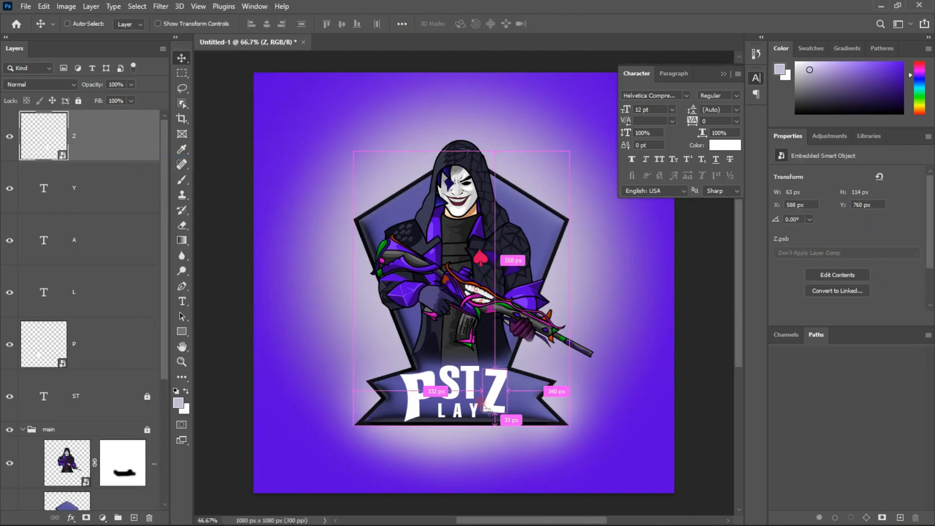
# Warp the letter Z so its lower right corner flares down and outward, balancing the shape of the P
pyautogui.hotkey('ctrl', 't')
pyautogui.rightClick(495, 393)
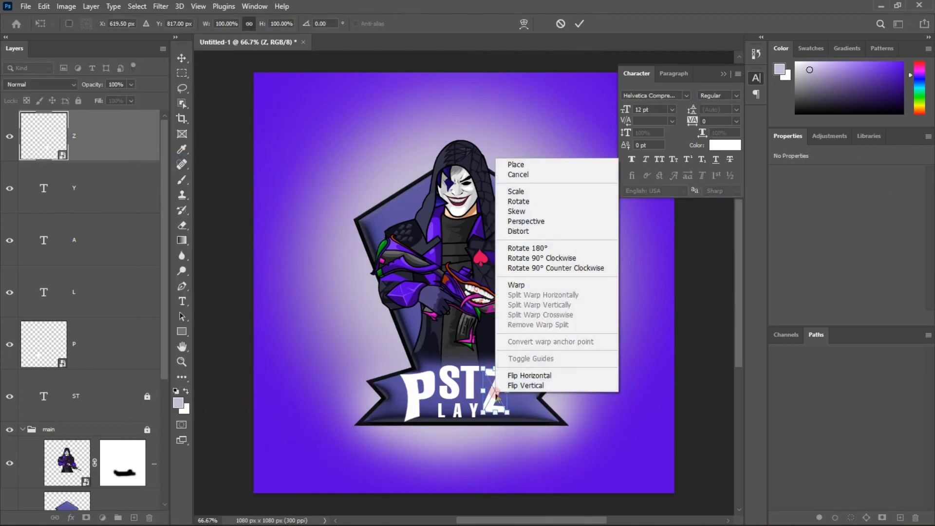
pyautogui.click(523, 289)
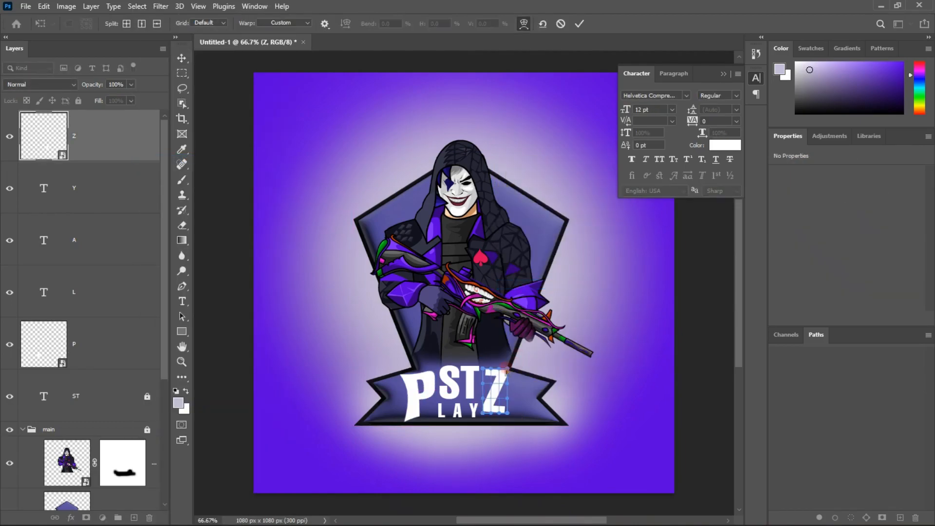
pyautogui.moveTo(509, 414); pyautogui.dragTo(481, 415)
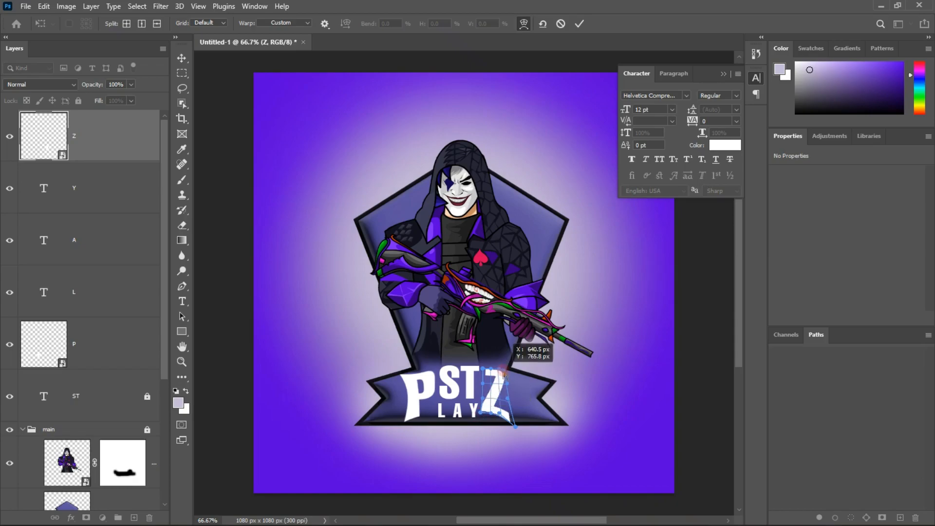
pyautogui.press('Return')
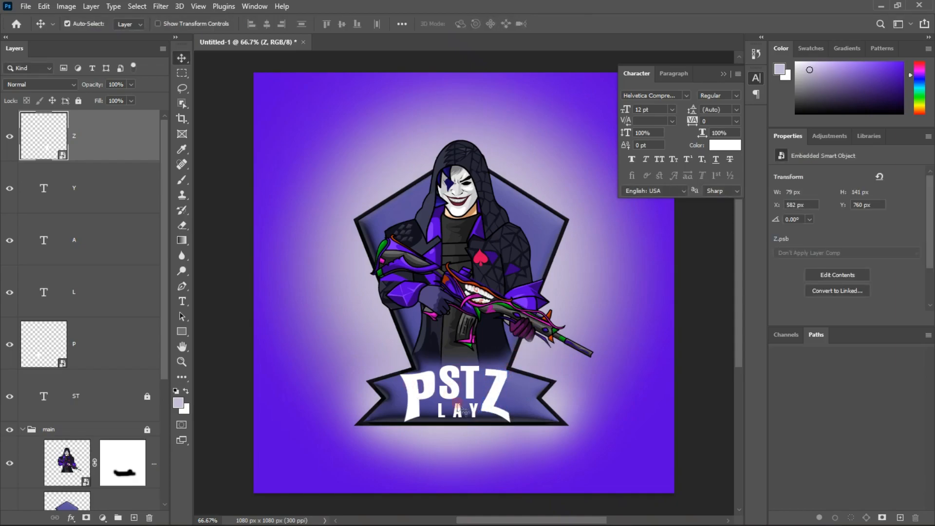
# Unlock the ST text layer and move it slightly down on the banner between the P and the Z
pyautogui.moveTo(470, 376); pyautogui.dragTo(448, 377)
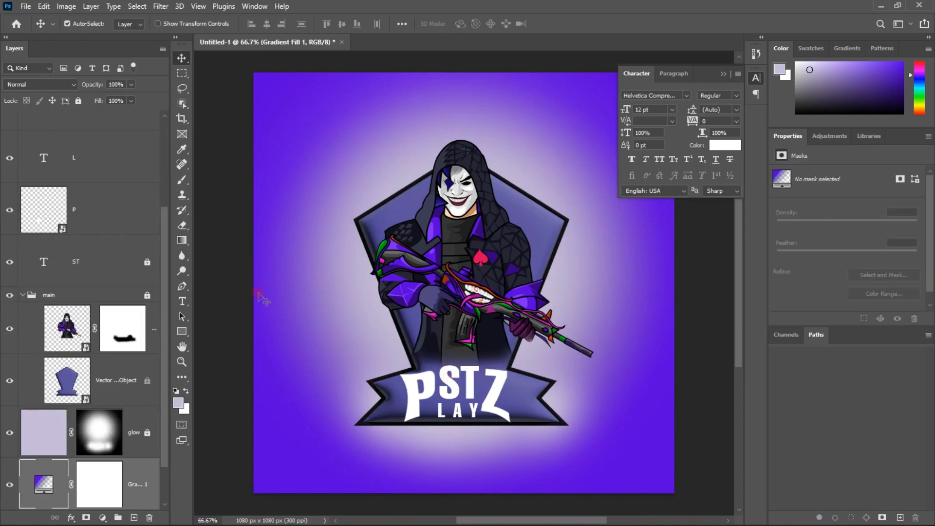
pyautogui.click(147, 262)
pyautogui.moveTo(442, 374); pyautogui.dragTo(445, 379)
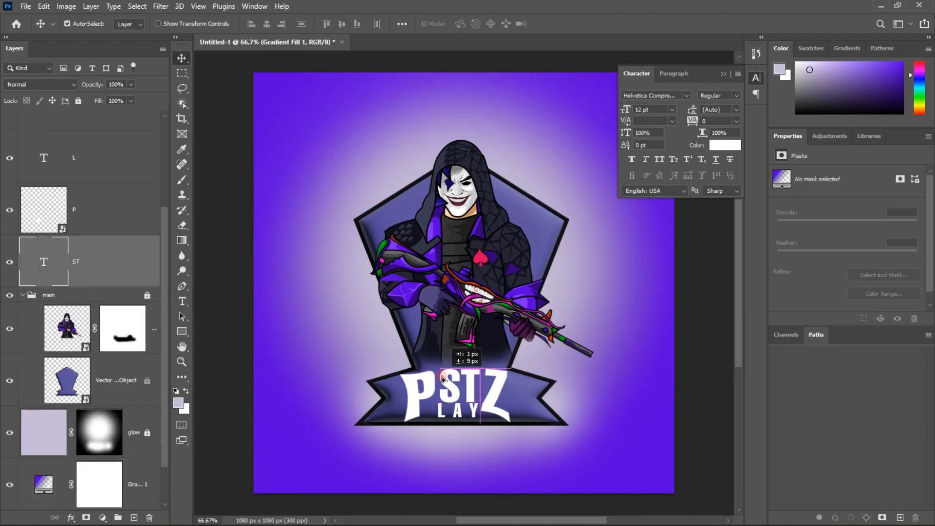
pyautogui.moveTo(442, 378); pyautogui.dragTo(443, 379)
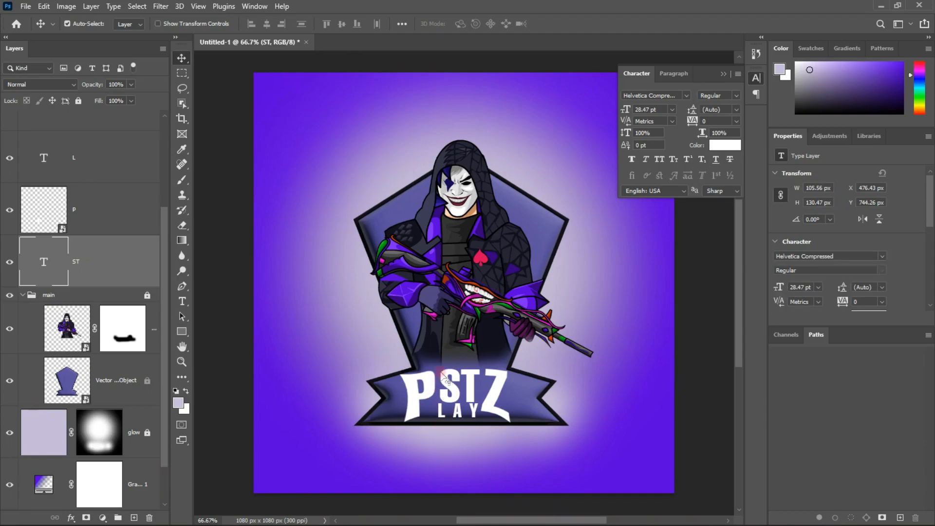
# Give the ST text a drop shadow with 100% opacity, 3 px distance and 6 px size, and add Bevel & Emboss
pyautogui.rightClick(130, 271)
pyautogui.click(109, 269)
pyautogui.moveTo(227, 136); pyautogui.dragTo(91, 81)
pyautogui.click(511, 428)
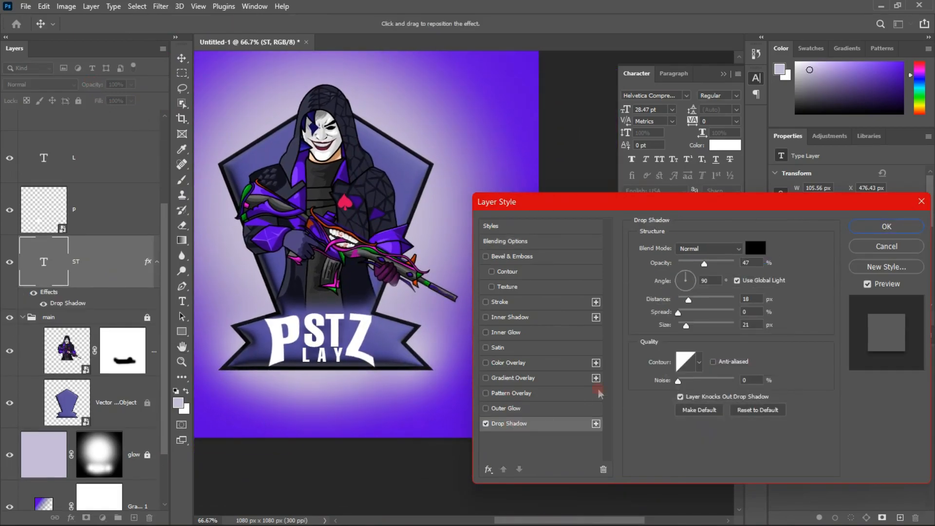
pyautogui.moveTo(702, 263); pyautogui.dragTo(779, 351)
pyautogui.moveTo(688, 301); pyautogui.dragTo(684, 330)
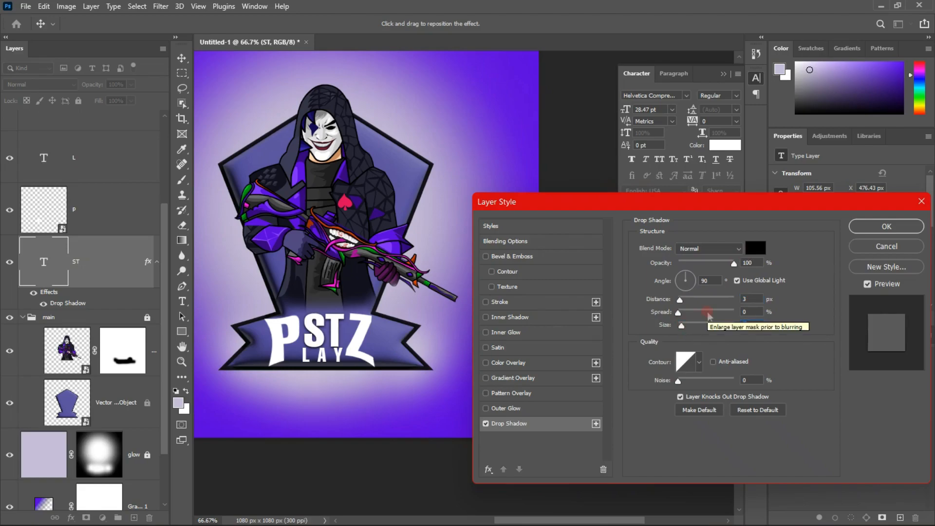
pyautogui.click(487, 257)
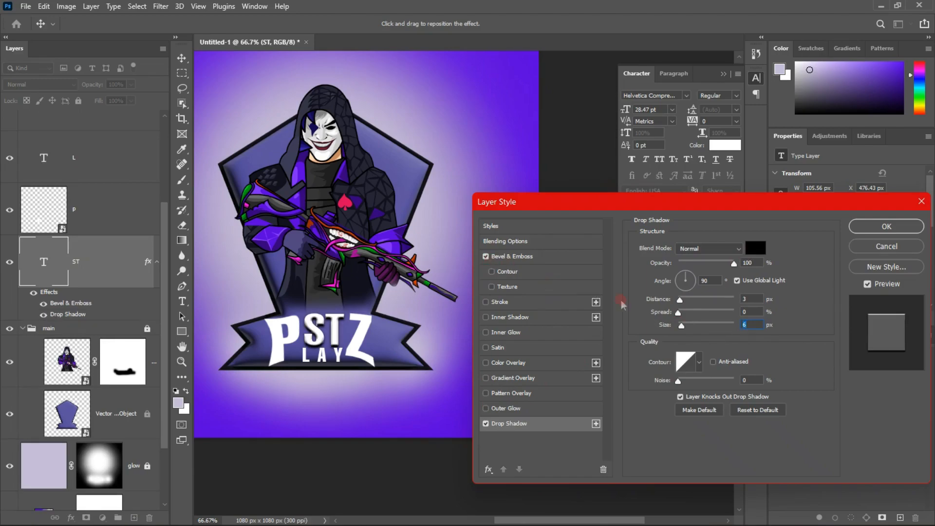
pyautogui.click(887, 226)
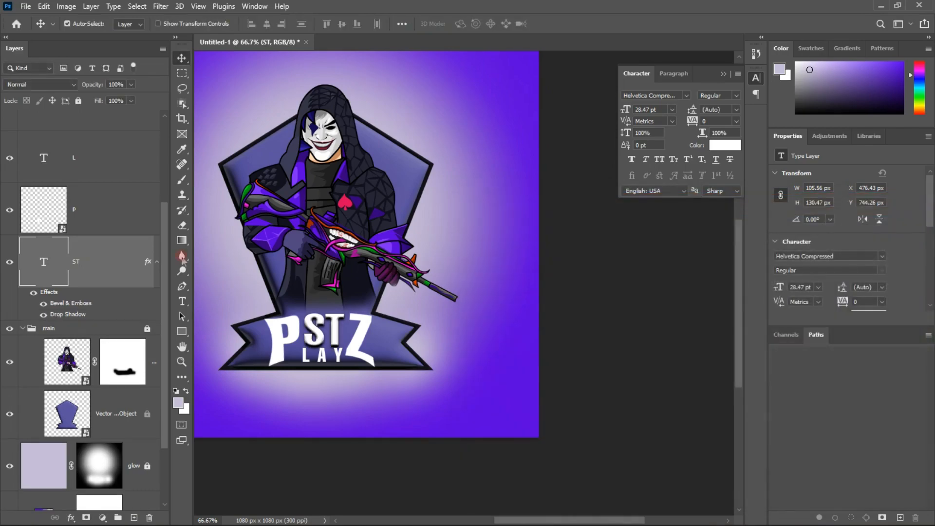
pyautogui.scroll(3, 128, 278)
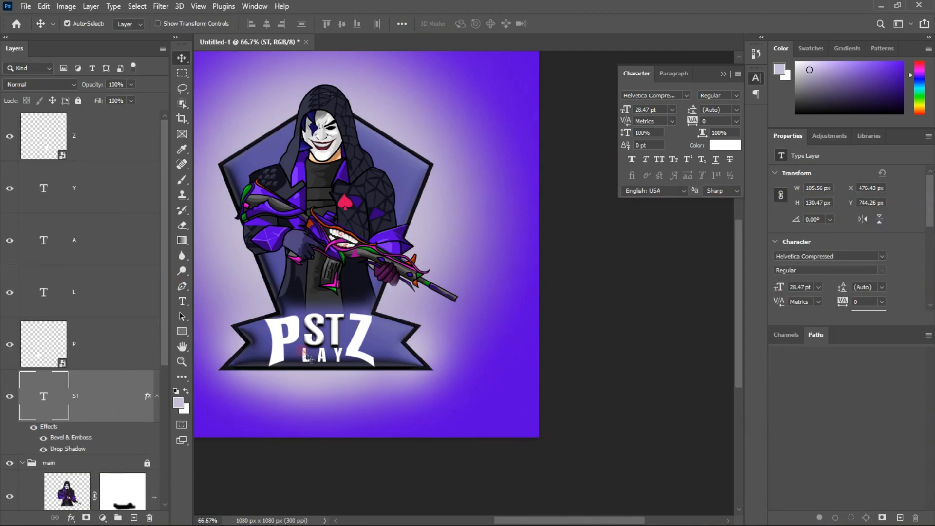
pyautogui.click(123, 198)
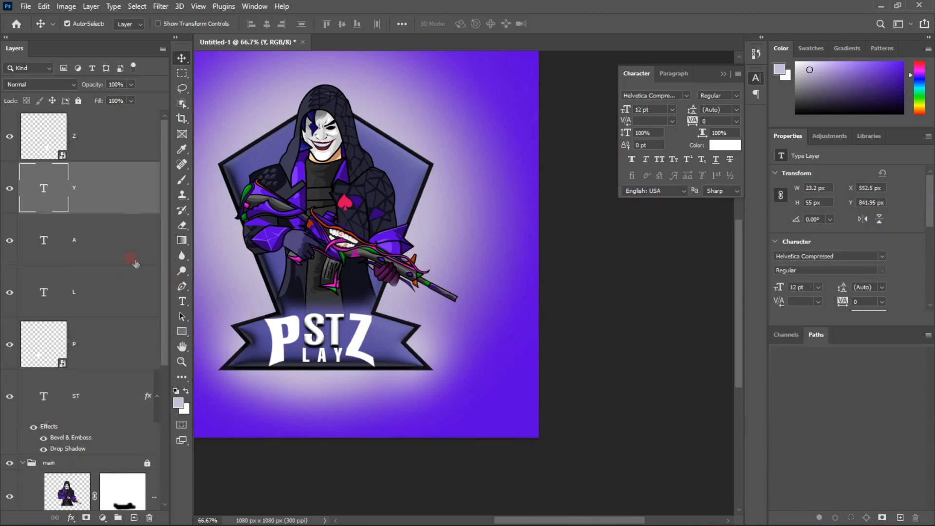
pyautogui.keyDown('shift'); pyautogui.click(120, 303); pyautogui.keyUp('shift')
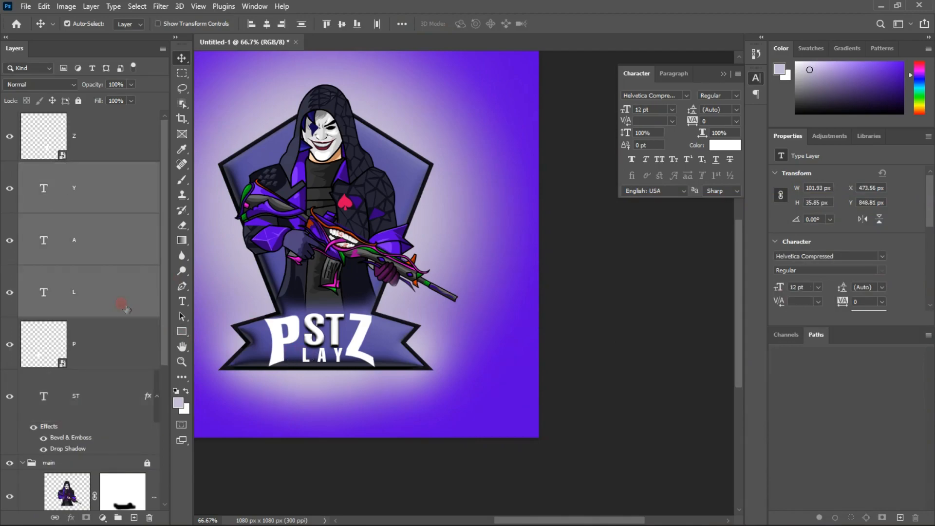
pyautogui.rightClick(116, 251)
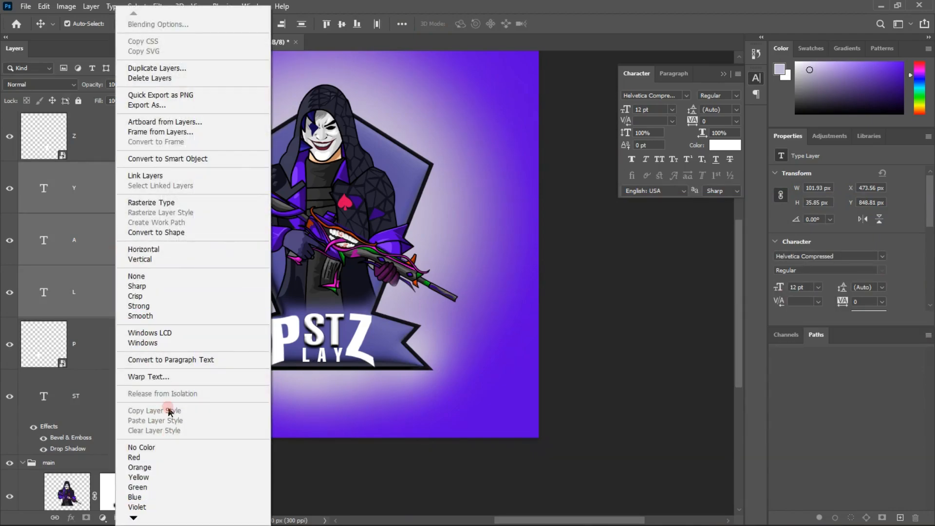
# Copy the ST layer's style and paste it onto the L, A and Y text layers together
pyautogui.click(73, 314)
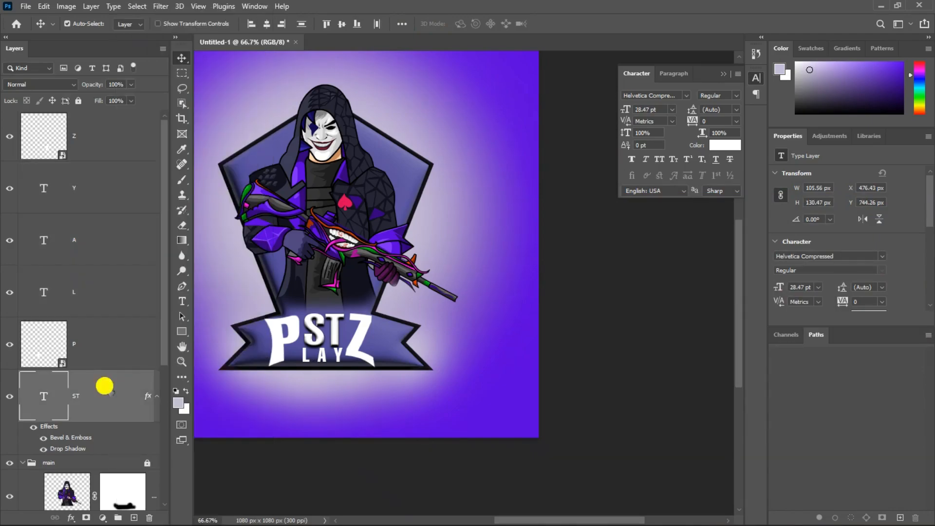
pyautogui.rightClick(107, 387)
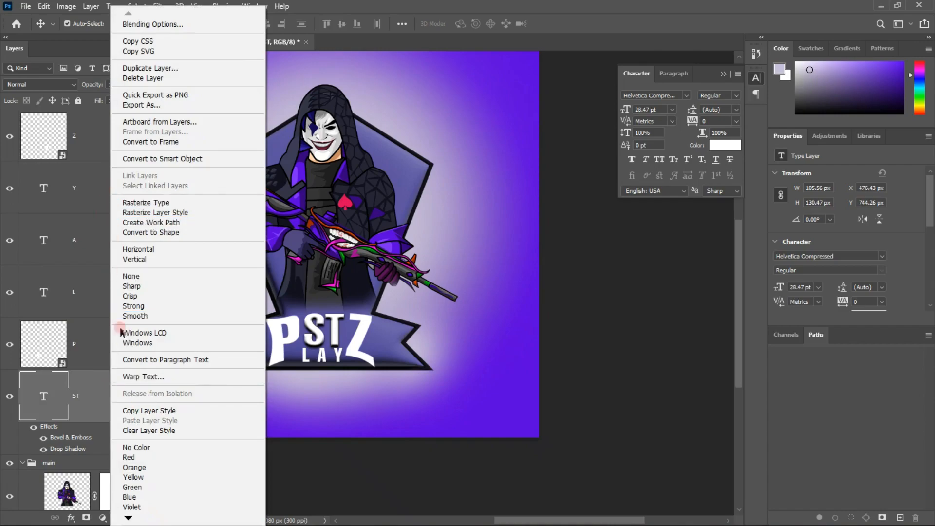
pyautogui.click(148, 413)
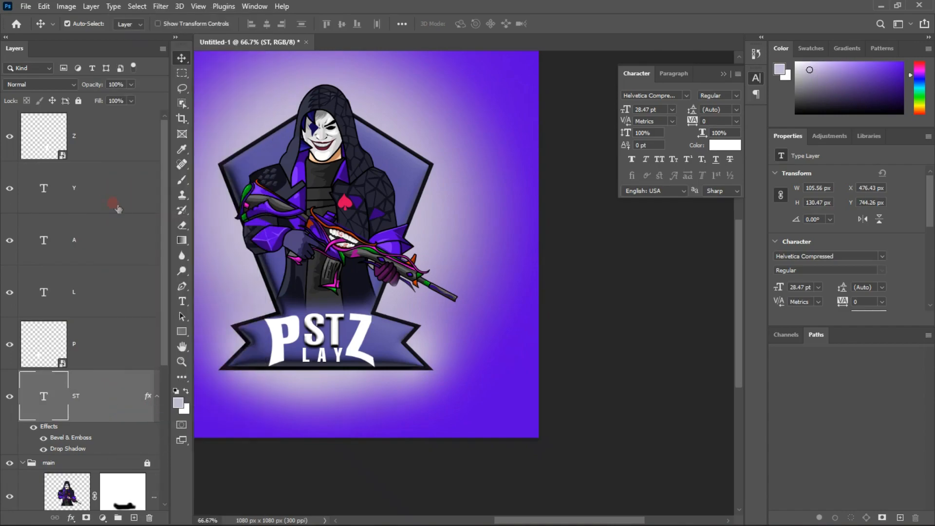
pyautogui.keyDown('shift'); pyautogui.click(123, 292); pyautogui.keyUp('shift')
pyautogui.rightClick(121, 293)
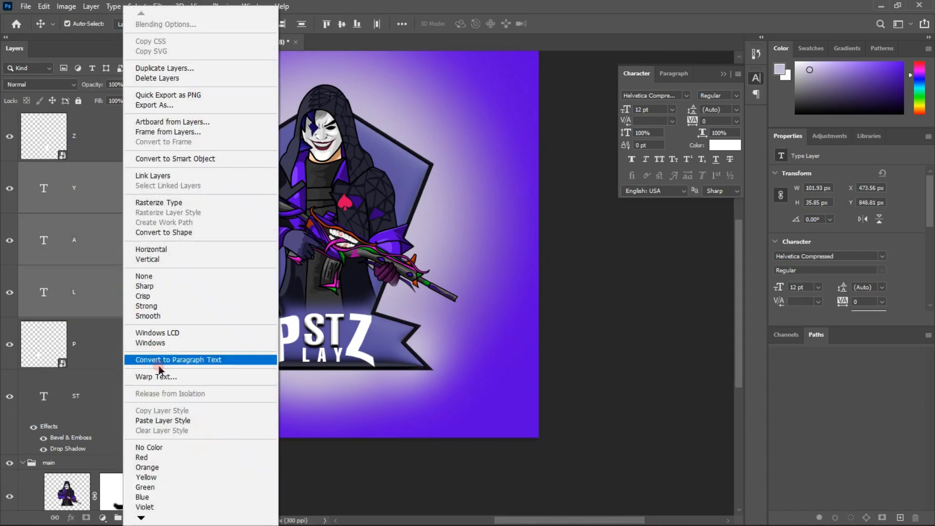
pyautogui.click(168, 420)
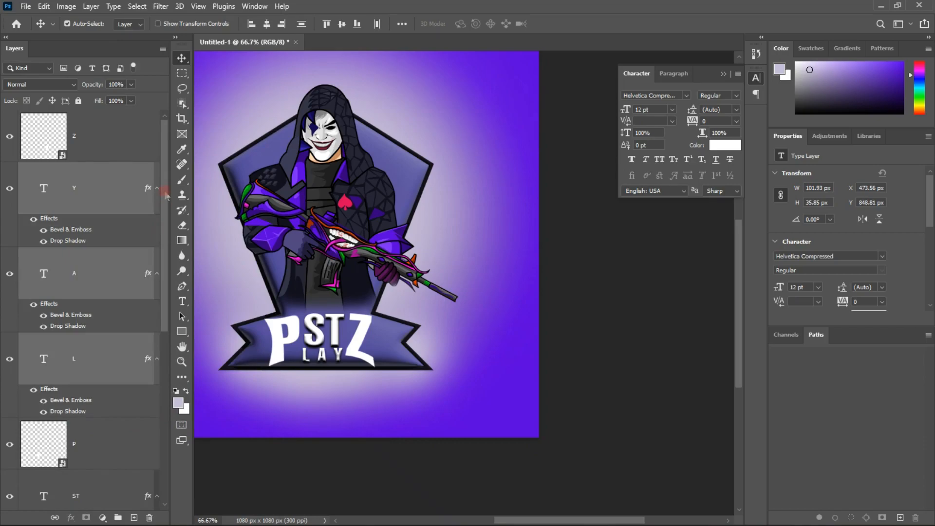
# Paste the copied Bevel & Emboss and Drop Shadow layer style onto the warped Z layer
pyautogui.click(526, 337)
pyautogui.hscroll(-4, 526, 337)
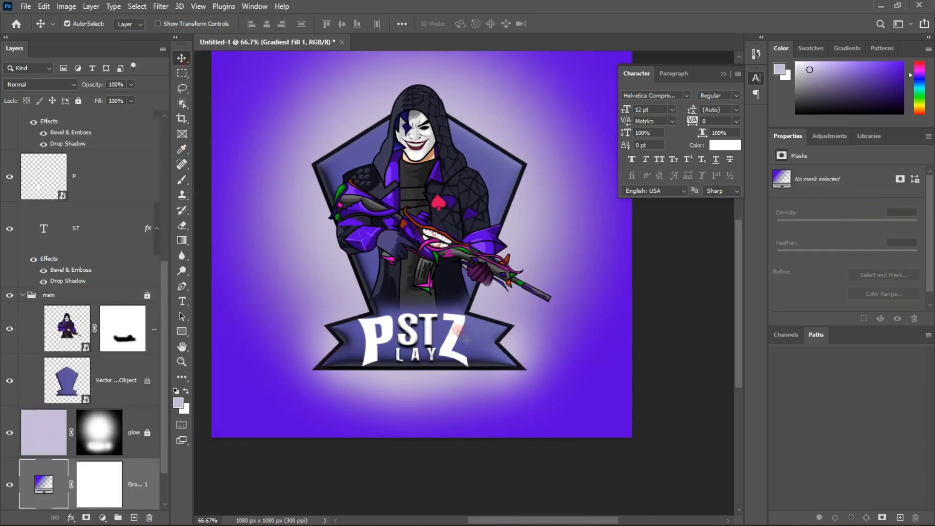
pyautogui.click(458, 332)
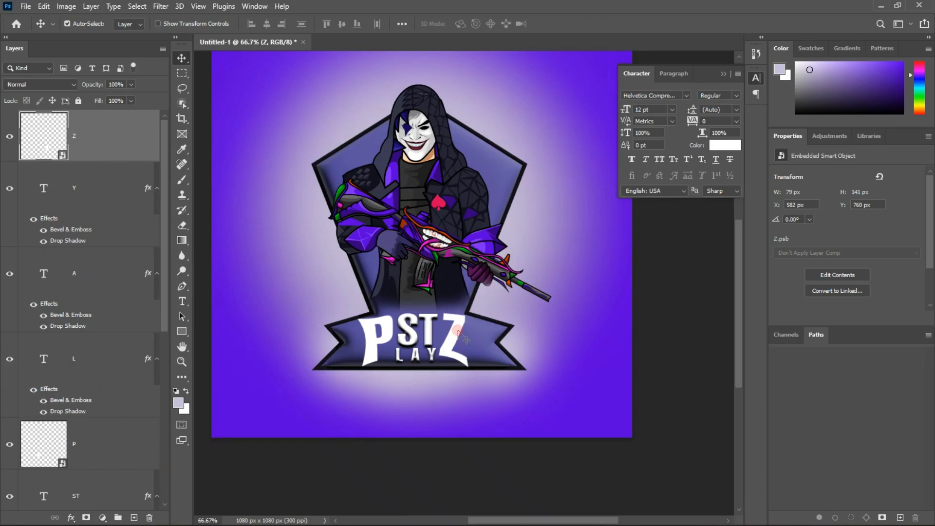
pyautogui.rightClick(146, 148)
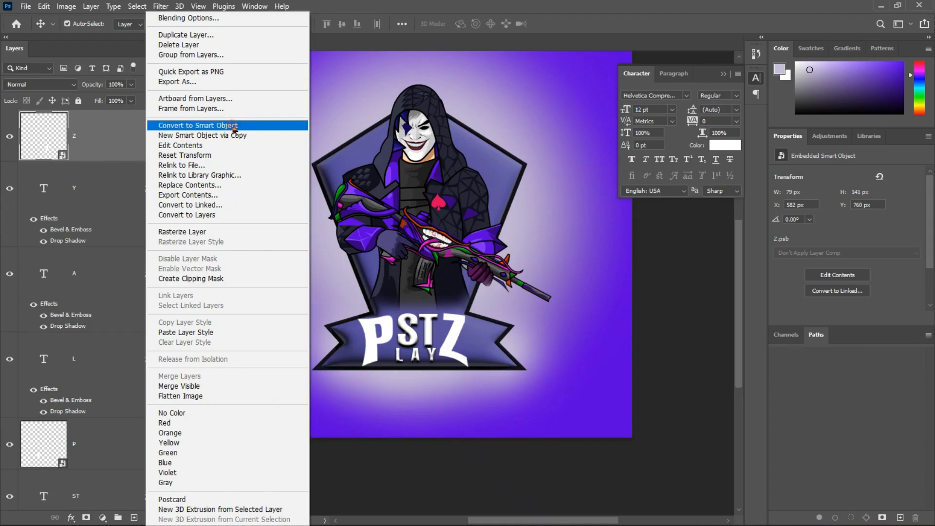
pyautogui.click(189, 156)
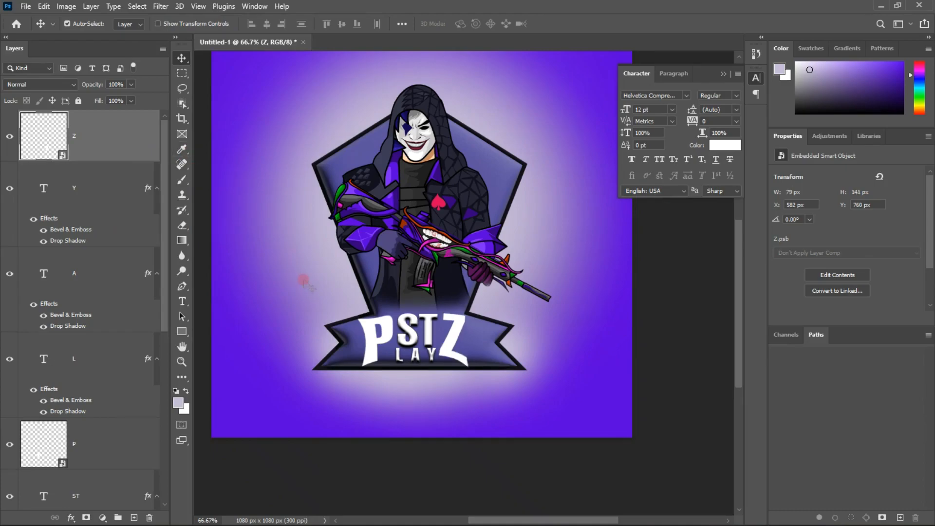
pyautogui.rightClick(454, 339)
pyautogui.click(454, 339)
pyautogui.rightClick(151, 137)
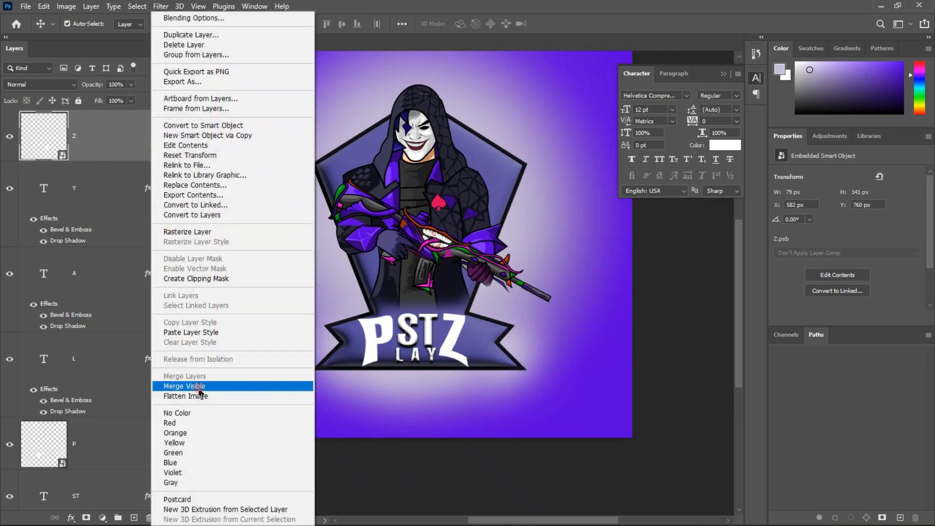
pyautogui.click(191, 332)
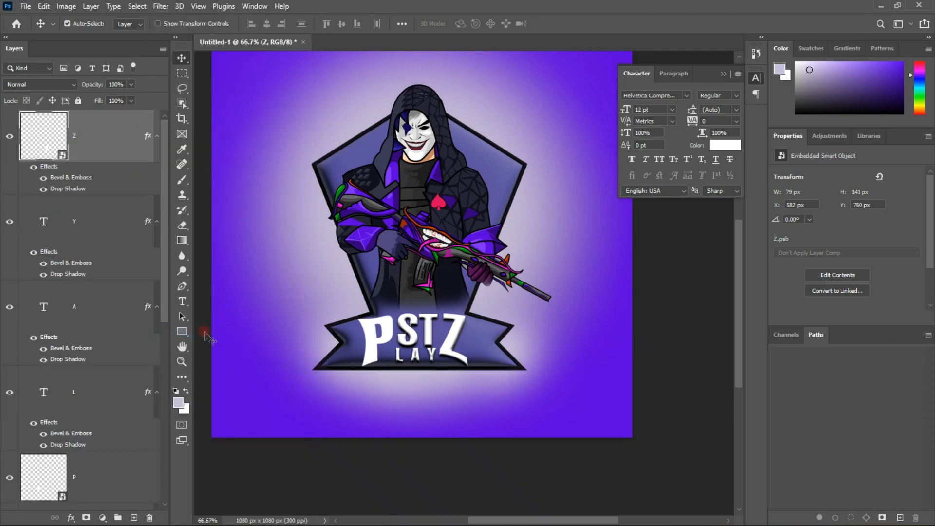
# Paste the same copied layer style onto the warped P layer
pyautogui.click(363, 324)
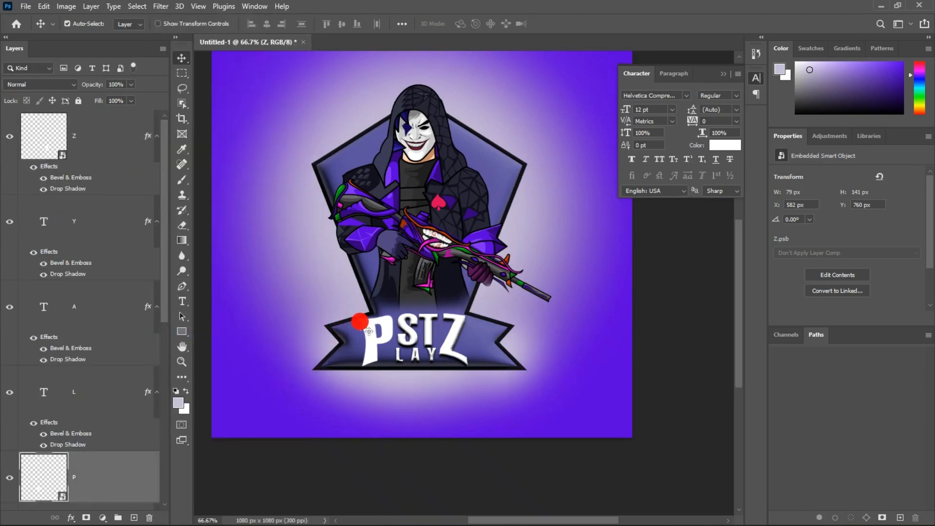
pyautogui.rightClick(128, 479)
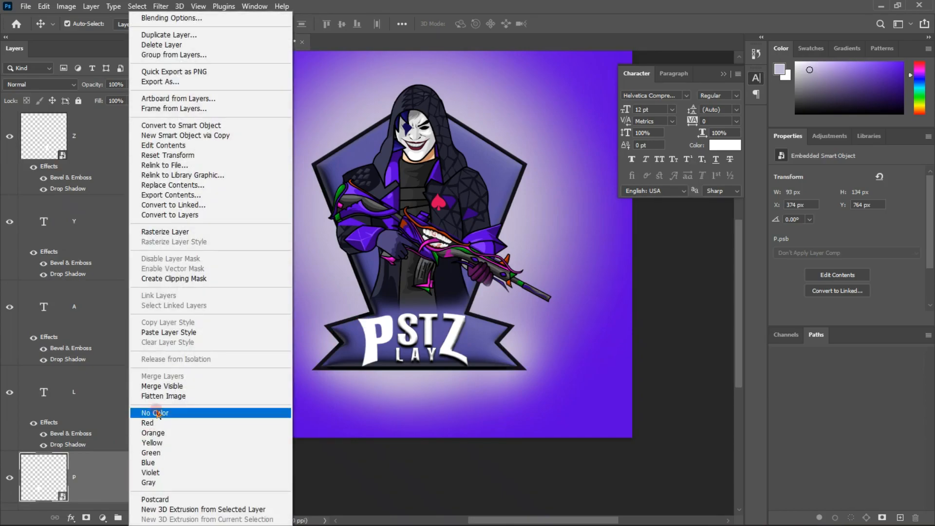
pyautogui.click(191, 332)
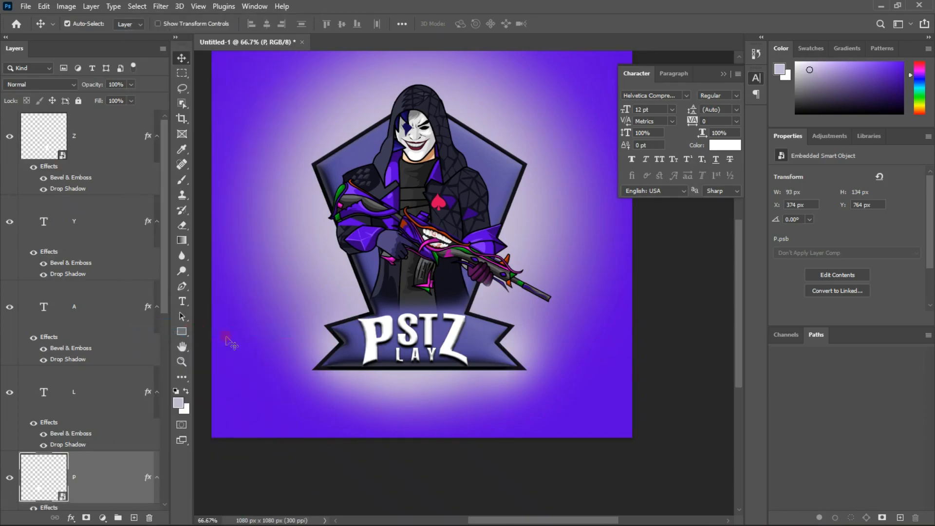
# Examine the whole mascot artwork and the styled banner lettering at 50% and 66.67% magnification
pyautogui.hscroll(-1, 255, 350)
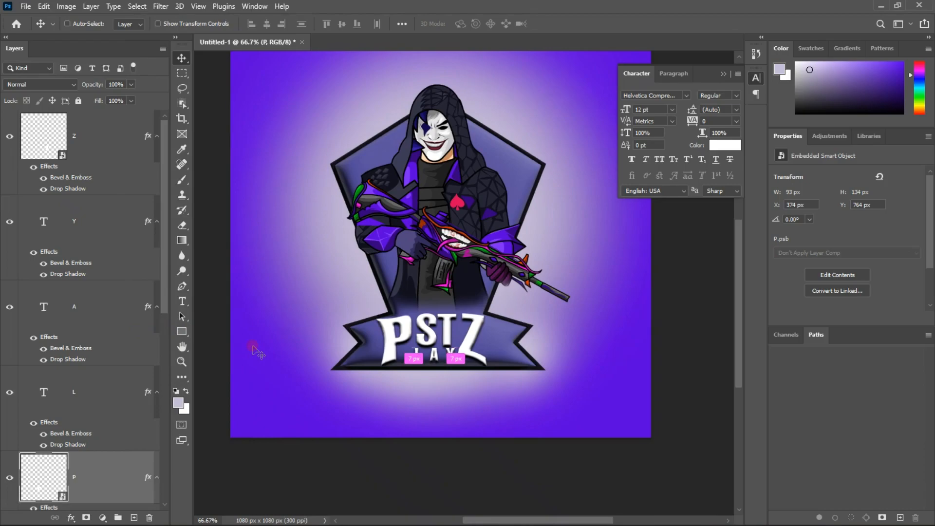
pyautogui.hotkey('ctrl', '-')
pyautogui.scroll(3, 254, 350)
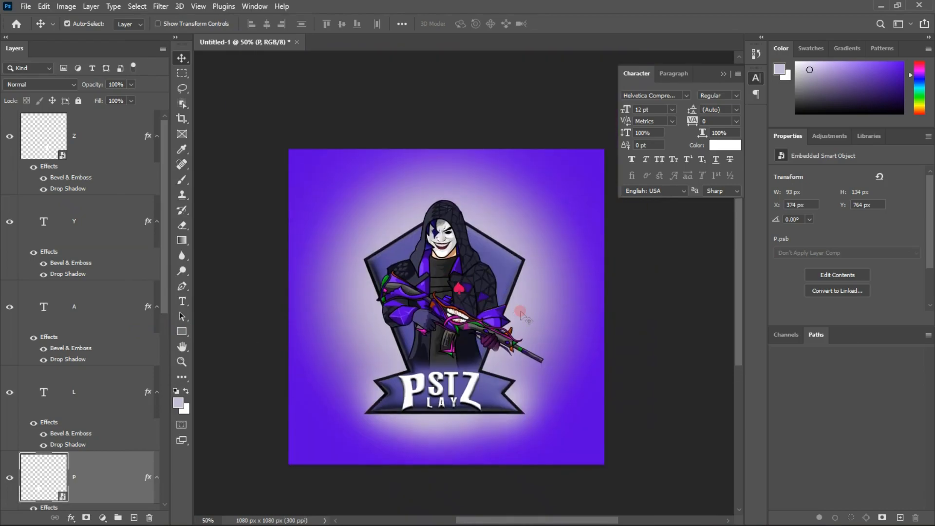
pyautogui.hotkey('ctrl', '+')
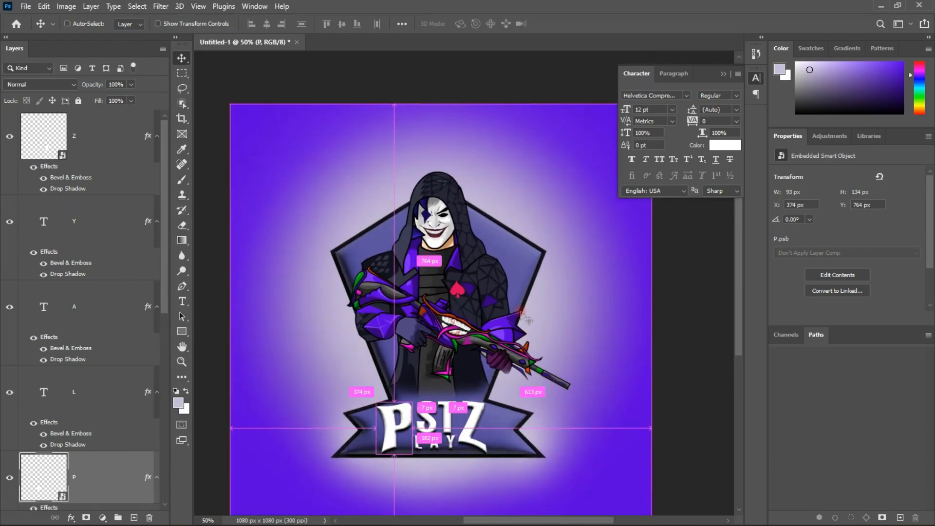
pyautogui.scroll(-1, 528, 321)
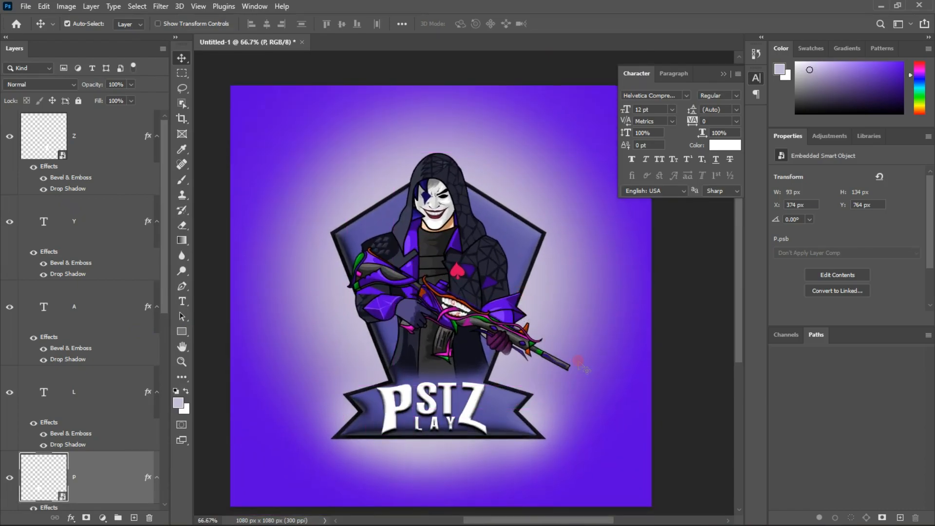
pyautogui.scroll(-1, 548, 390)
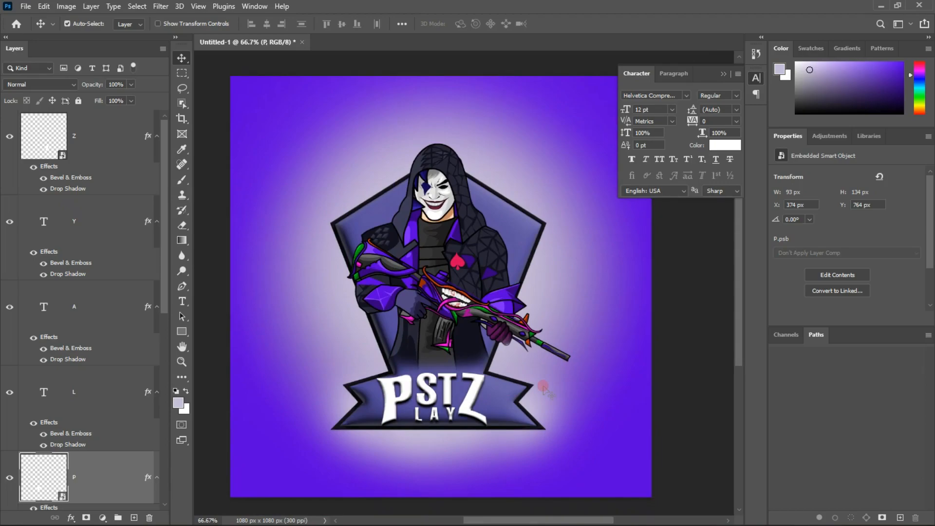
pyautogui.hotkey('ctrl', '-')
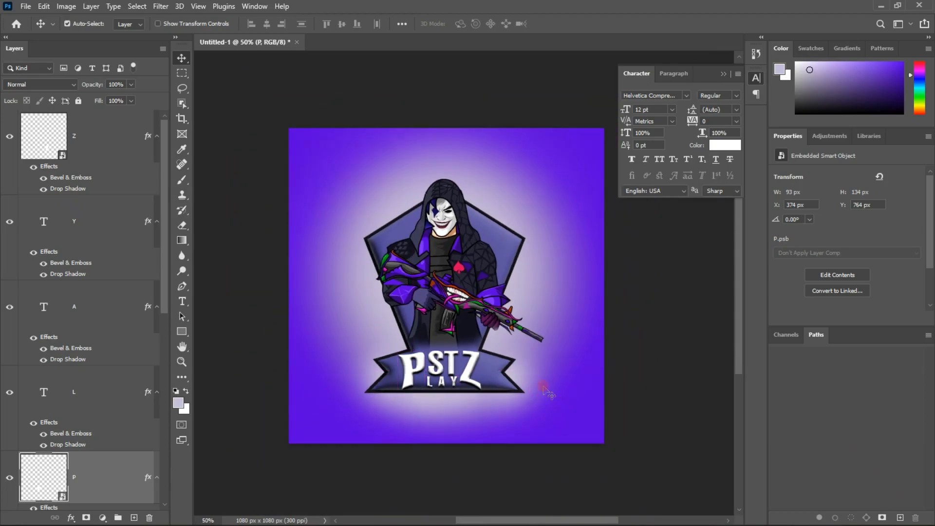
pyautogui.hscroll(2, 546, 390)
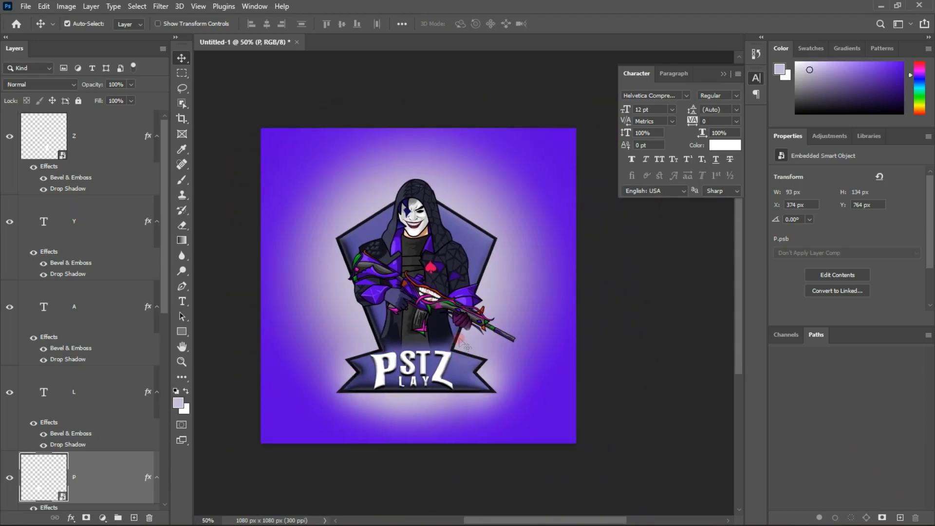
pyautogui.hotkey('ctrl', '+')
pyautogui.hscroll(-1, 466, 346)
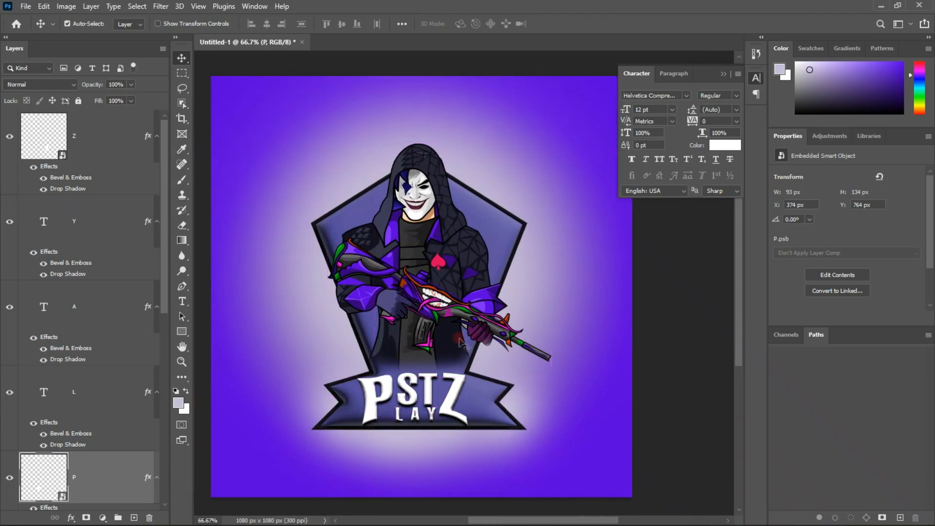
pyautogui.hscroll(1, 427, 317)
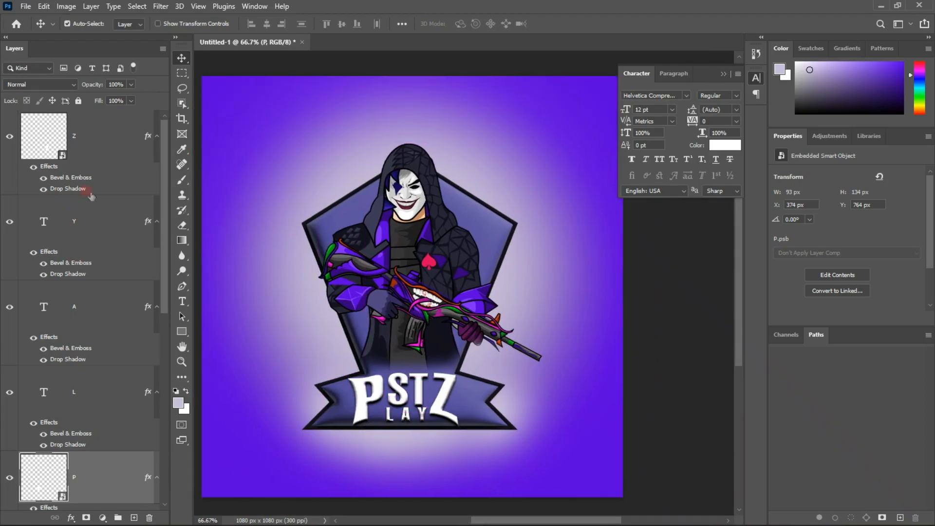
pyautogui.scroll(9, 90, 192)
pyautogui.scroll(-5, 358, 156)
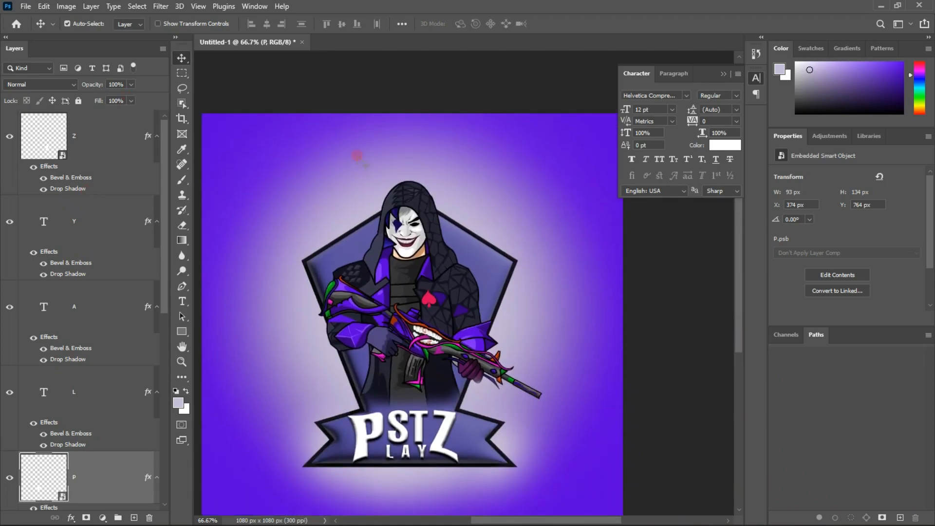
pyautogui.scroll(-2, 400, 107)
pyautogui.hscroll(-2, 479, 128)
pyautogui.hscroll(2, 479, 128)
pyautogui.hscroll(-2, 517, 182)
pyautogui.hscroll(-2, 518, 181)
pyautogui.hscroll(4, 524, 179)
pyautogui.hscroll(-2, 530, 179)
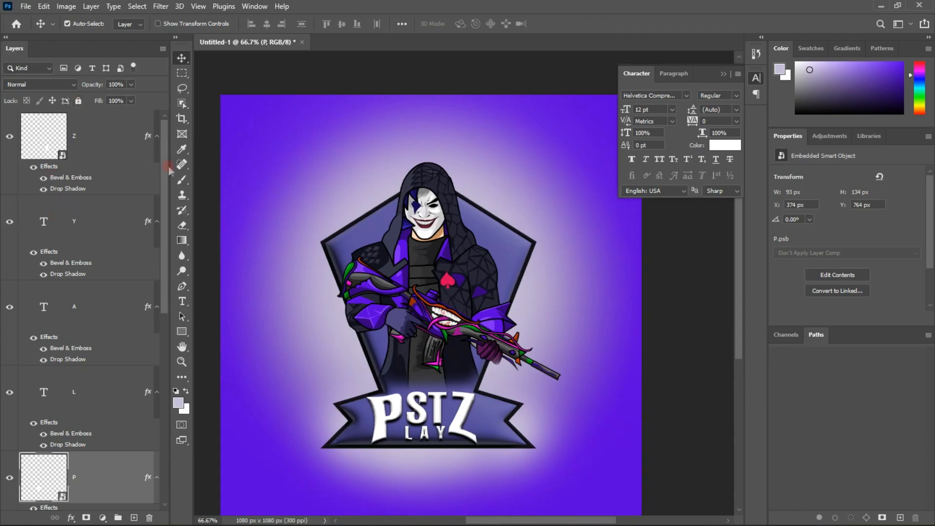
# Group the Z, Y, A, L and P layers and name the group TEXT
pyautogui.moveTo(163, 157); pyautogui.dragTo(159, 75)
pyautogui.click(104, 148)
pyautogui.scroll(-5, 98, 317)
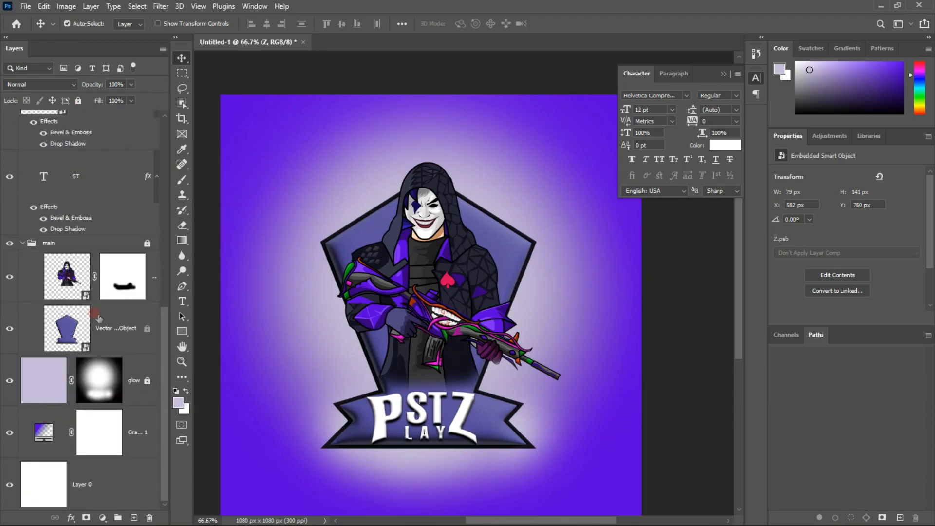
pyautogui.click(103, 274)
pyautogui.scroll(5, 103, 274)
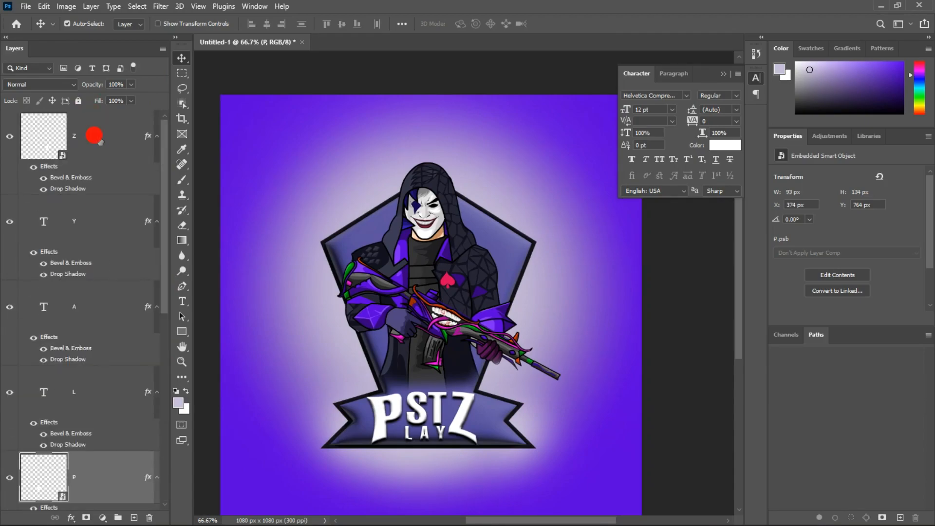
pyautogui.keyDown('shift'); pyautogui.click(99, 141); pyautogui.keyUp('shift')
pyautogui.hotkey('ctrl', 'g')
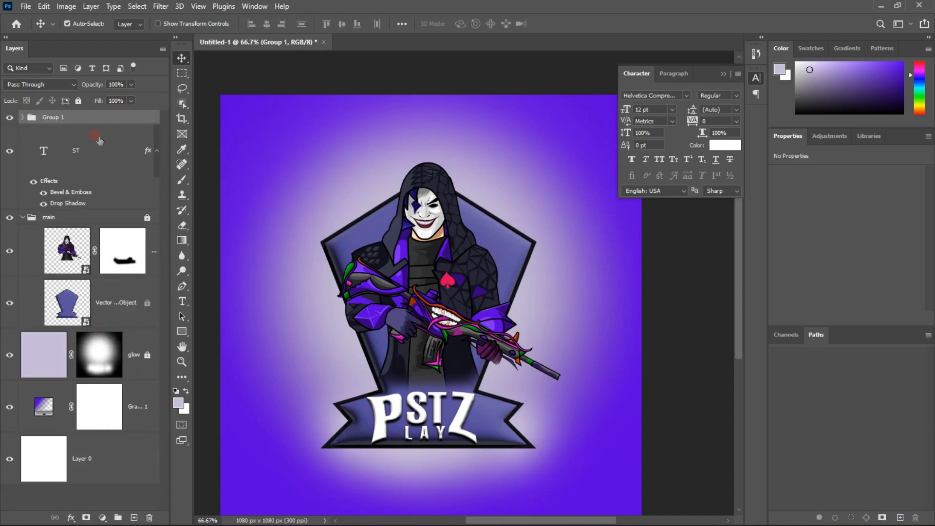
pyautogui.doubleClick(51, 118)
pyautogui.write('TEXT')
pyautogui.click(302, 287)
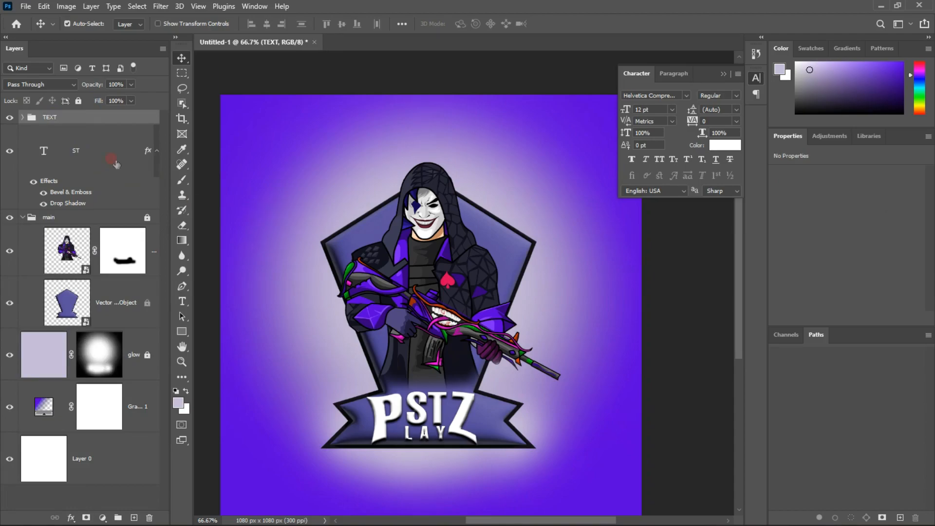
# Move the ST text layer into the TEXT group and collapse the main group
pyautogui.moveTo(110, 110)
pyautogui.mouseDown()
pyautogui.moveTo(107, 104)
pyautogui.moveTo(103, 120)
pyautogui.mouseUp()
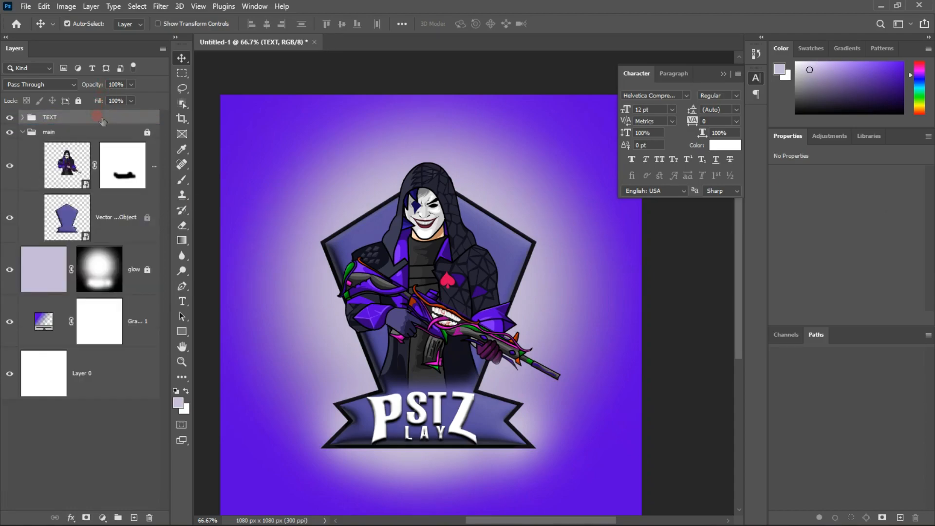
pyautogui.click(95, 429)
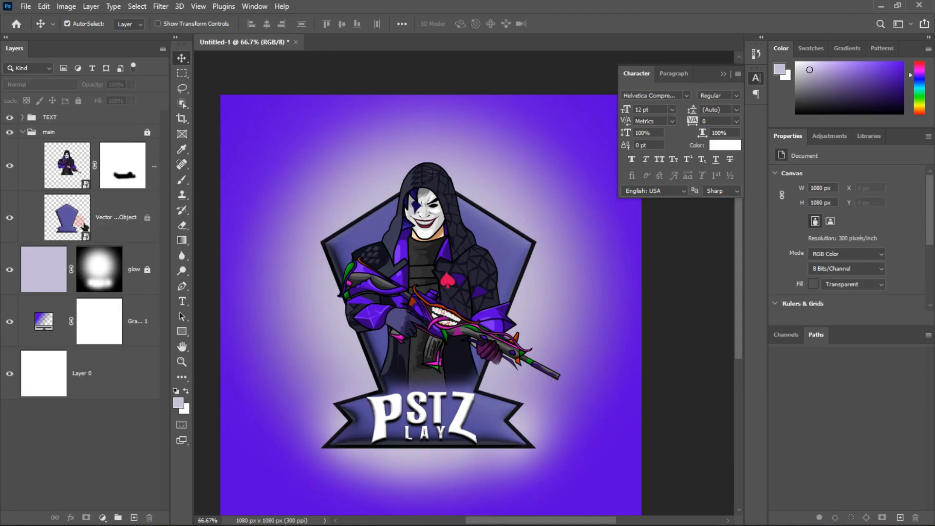
pyautogui.click(20, 133)
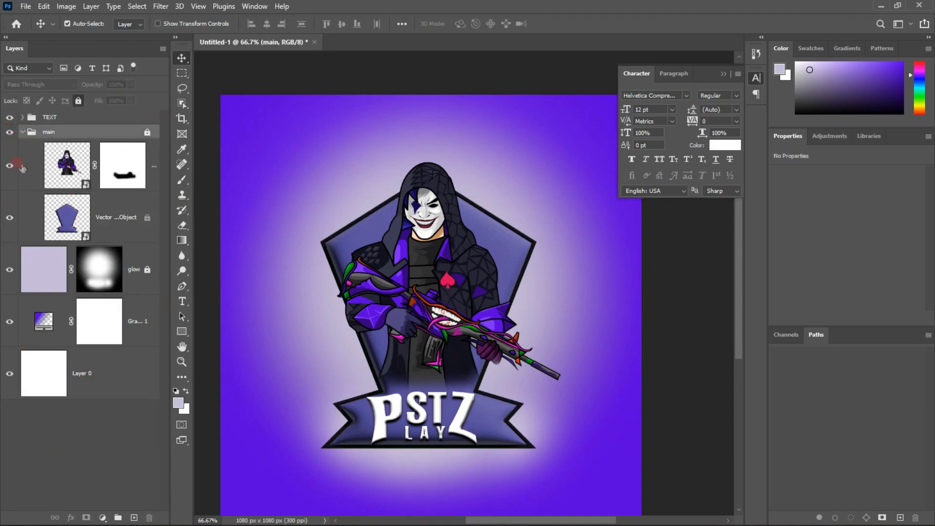
pyautogui.click(23, 132)
# Group the glow layer, the gradient fill layer and Layer 0, and name the group BG
pyautogui.click(44, 367)
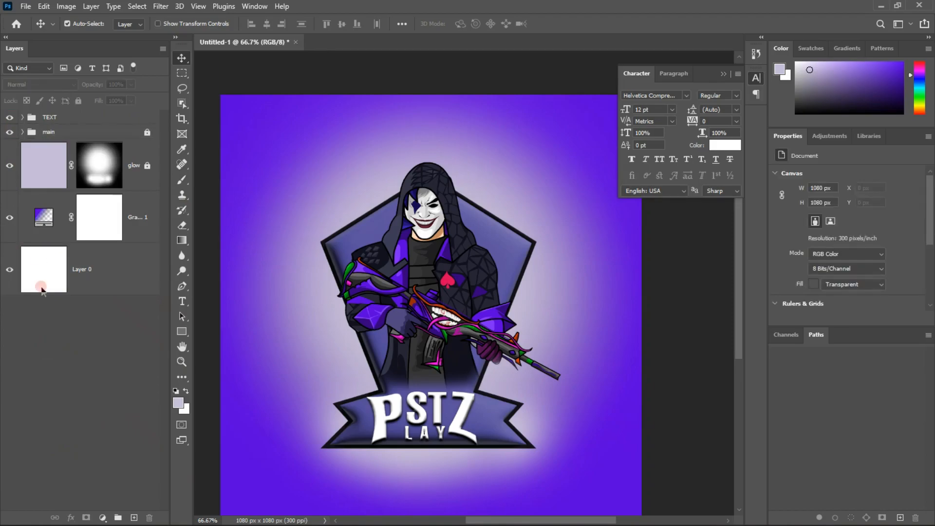
pyautogui.click(50, 188)
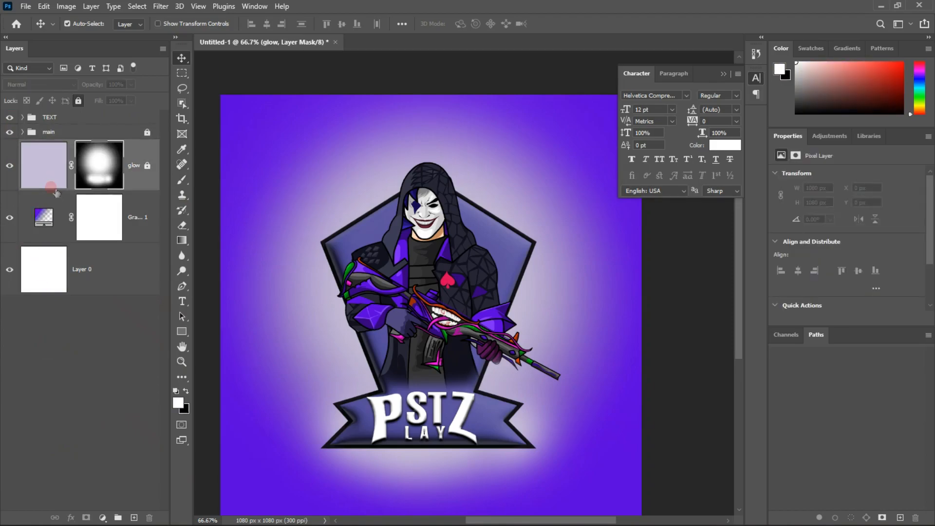
pyautogui.click(98, 301)
pyautogui.click(98, 286)
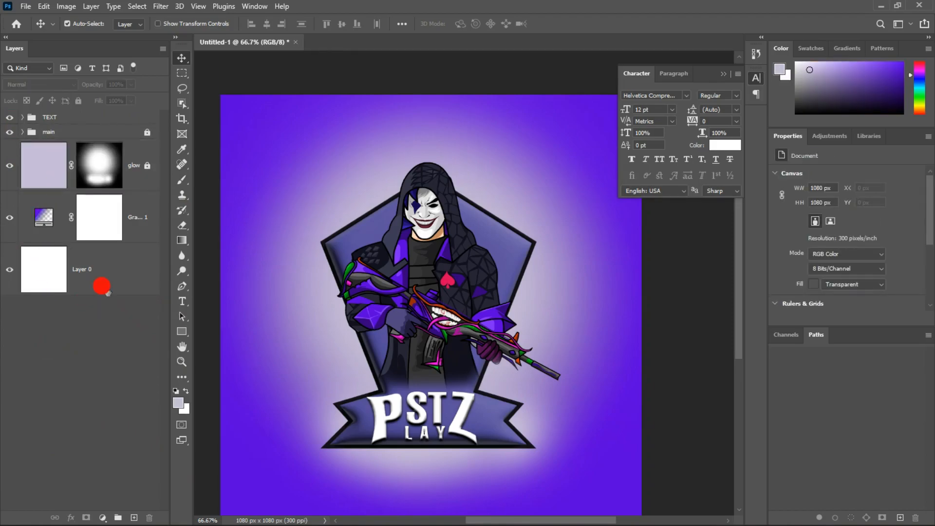
pyautogui.click(46, 157)
pyautogui.rightClick(59, 160)
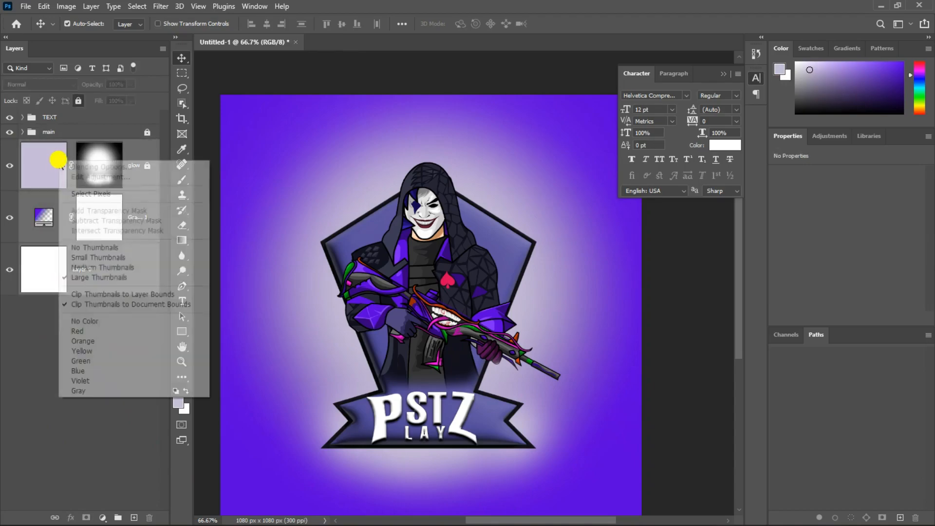
pyautogui.click(58, 160)
pyautogui.hotkey('ctrl', 'g')
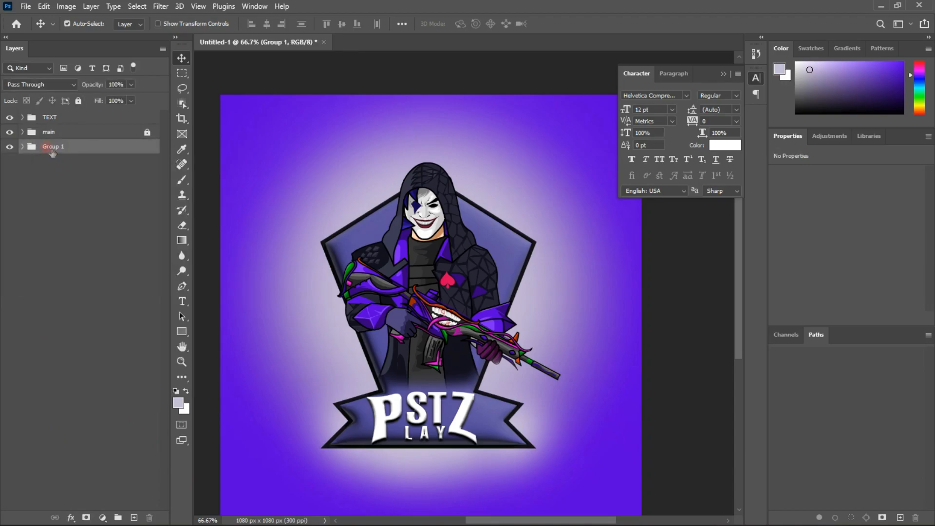
pyautogui.doubleClick(52, 148)
pyautogui.write('N')
pyautogui.click(60, 291)
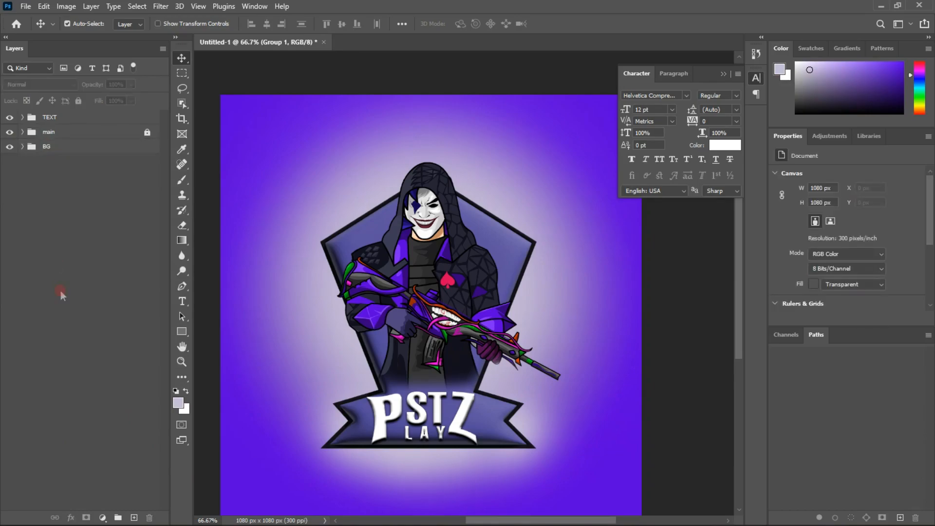
# Unlock the main group and combine the TEXT, main and BG groups into one group named LOGO
pyautogui.click(58, 148)
pyautogui.click(93, 248)
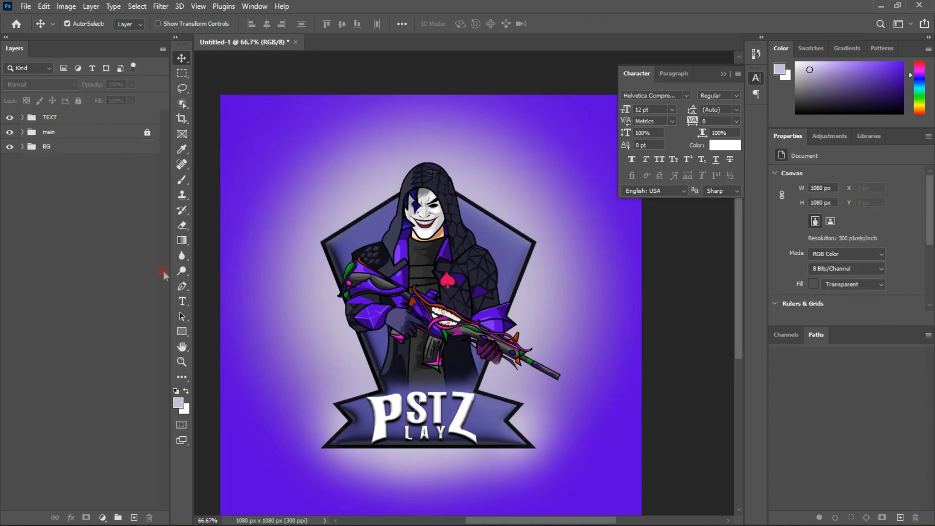
pyautogui.click(182, 270)
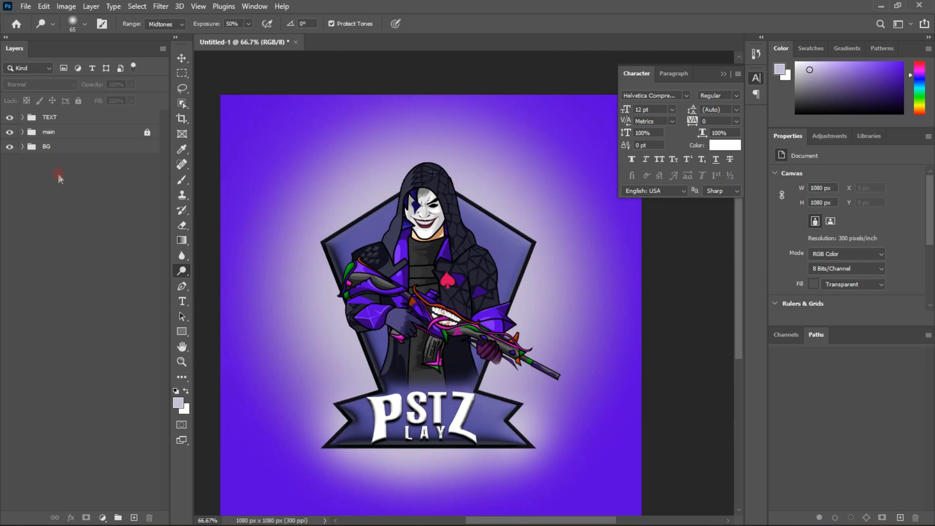
pyautogui.click(106, 119)
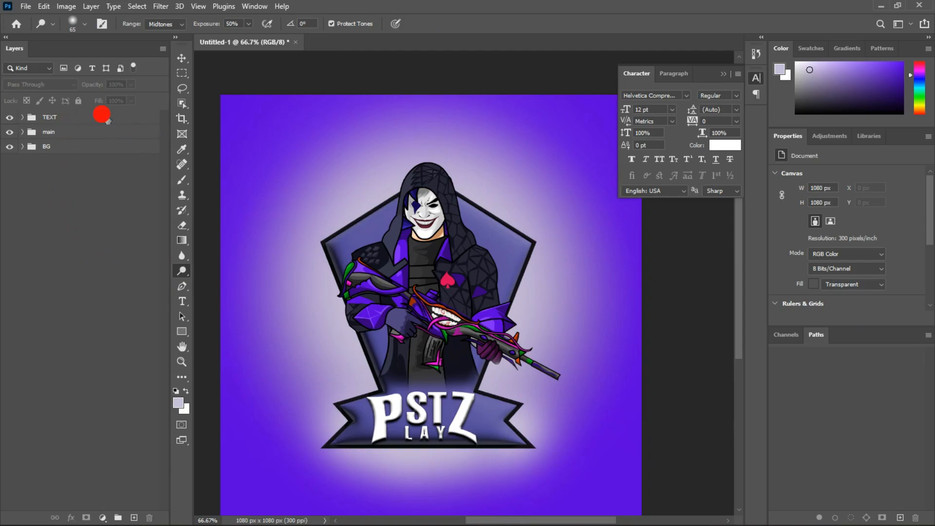
pyautogui.keyDown('shift'); pyautogui.click(95, 153); pyautogui.keyUp('shift')
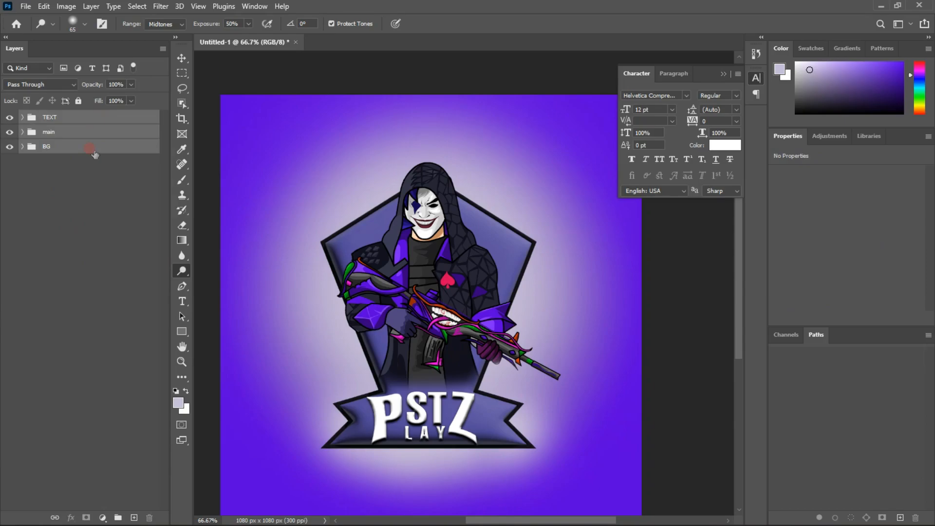
pyautogui.hotkey('ctrl', 'g')
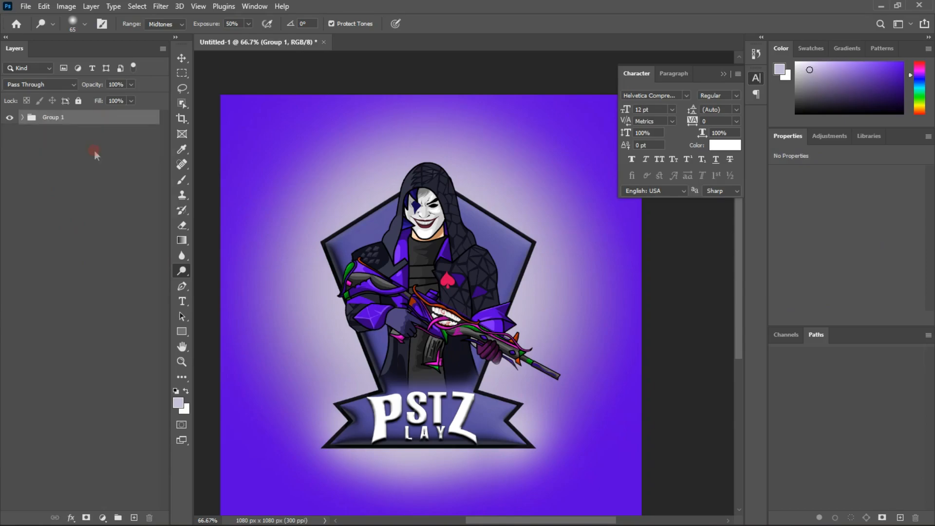
pyautogui.doubleClick(52, 117)
pyautogui.press('BackSpace')
pyautogui.click(92, 261)
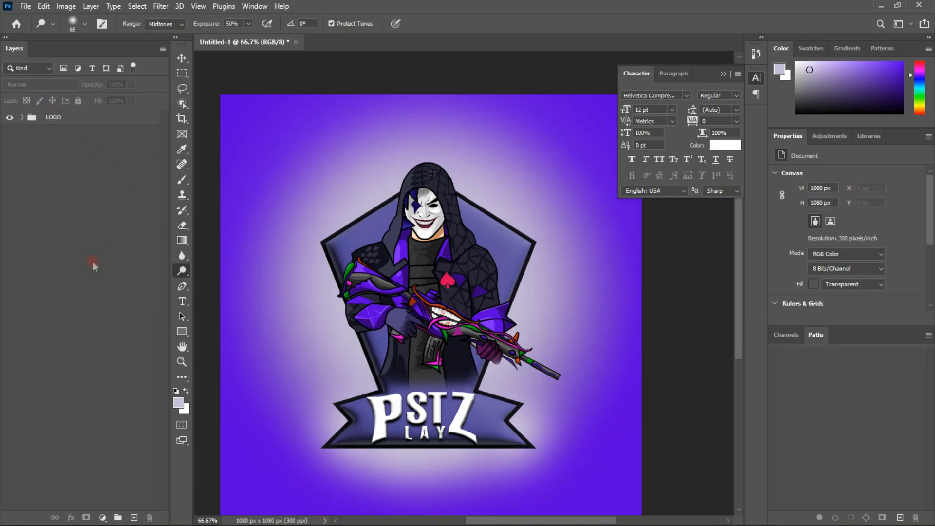
# Duplicate the LOGO group and activate the Move tool
pyautogui.click(66, 119)
pyautogui.hotkey('ctrl', 'j')
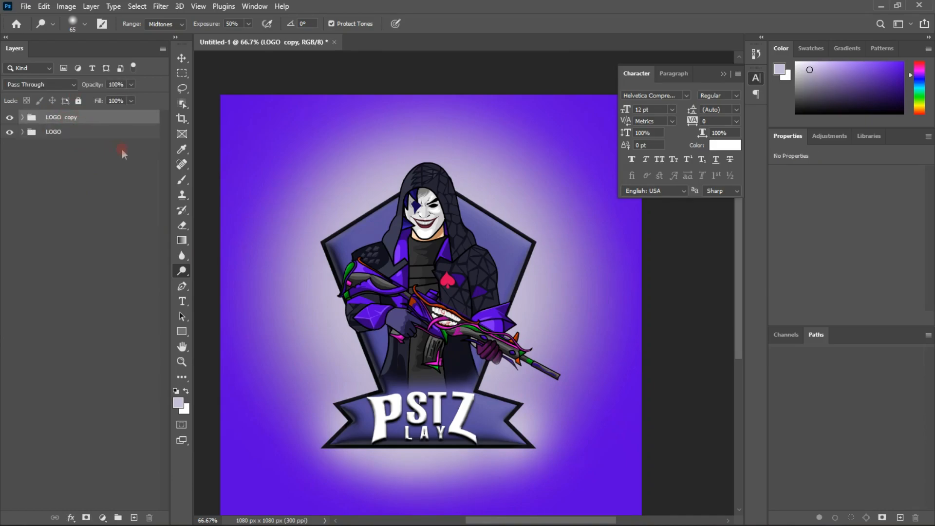
pyautogui.click(182, 58)
pyautogui.press('ctrl')
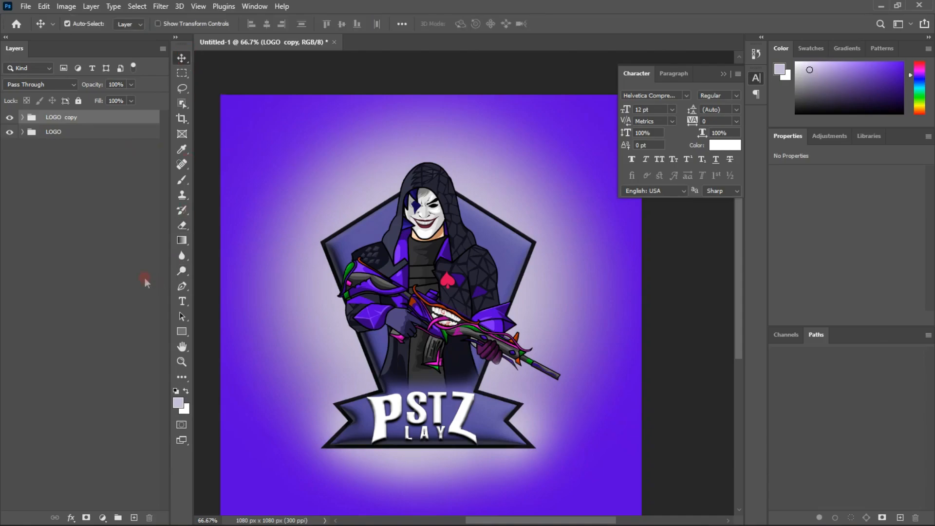
# Try moving the character layer of the LOGO copy group, undo the move and collapse the group
pyautogui.moveTo(436, 294); pyautogui.dragTo(414, 294)
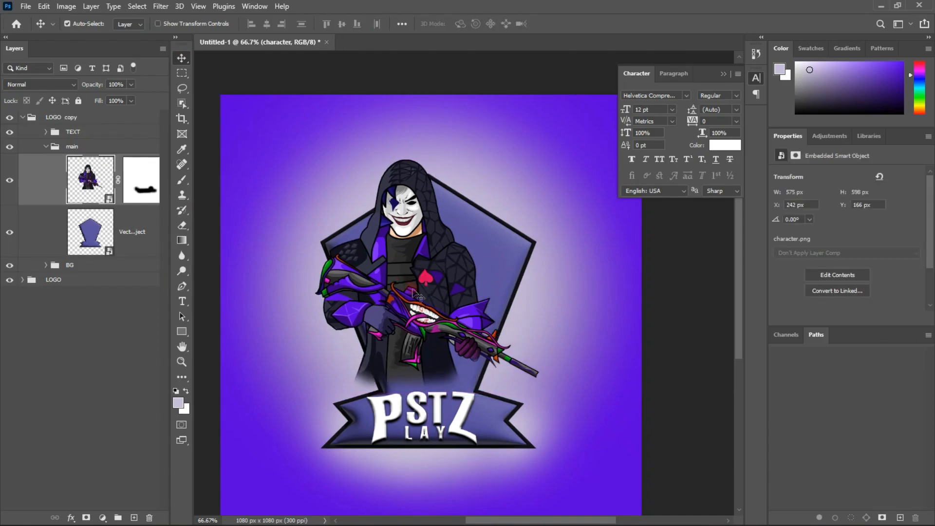
pyautogui.hotkey('ctrl', 'z')
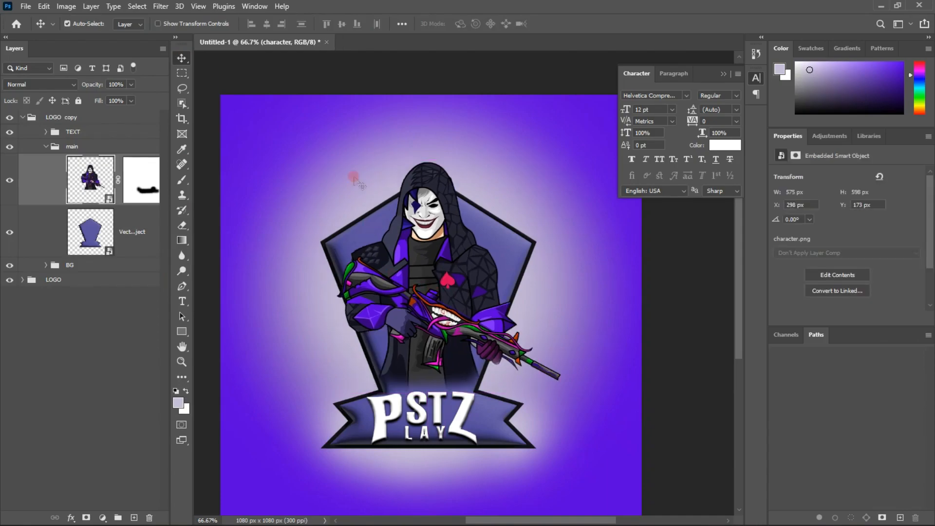
pyautogui.click(246, 126)
pyautogui.click(206, 410)
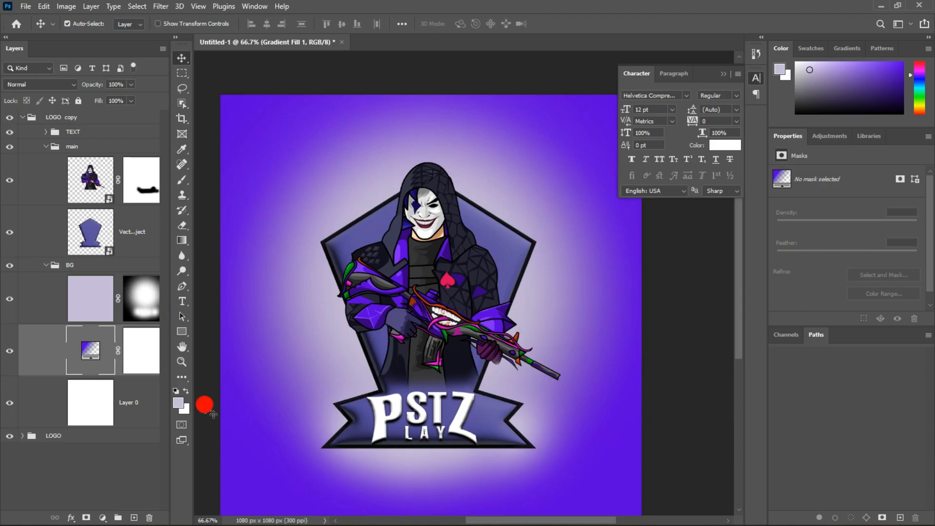
pyautogui.click(22, 118)
pyautogui.click(91, 121)
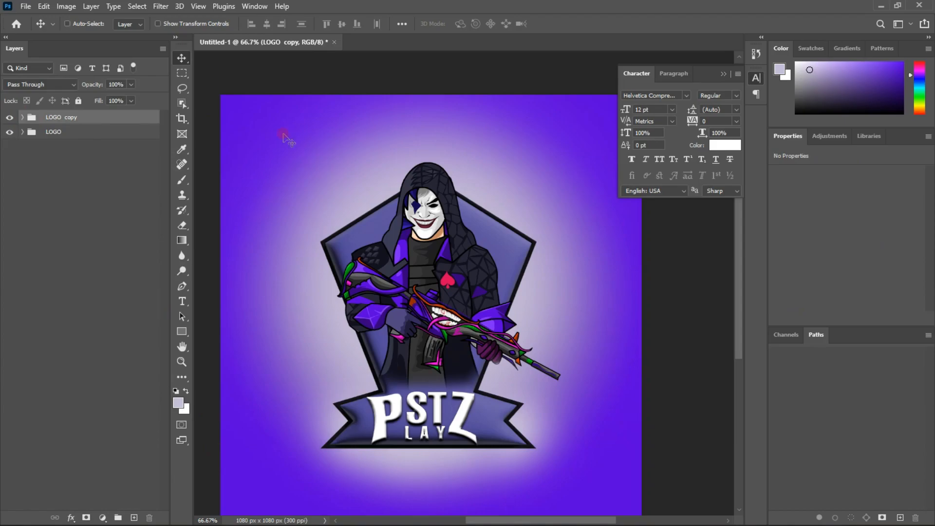
pyautogui.click(95, 125)
pyautogui.click(117, 133)
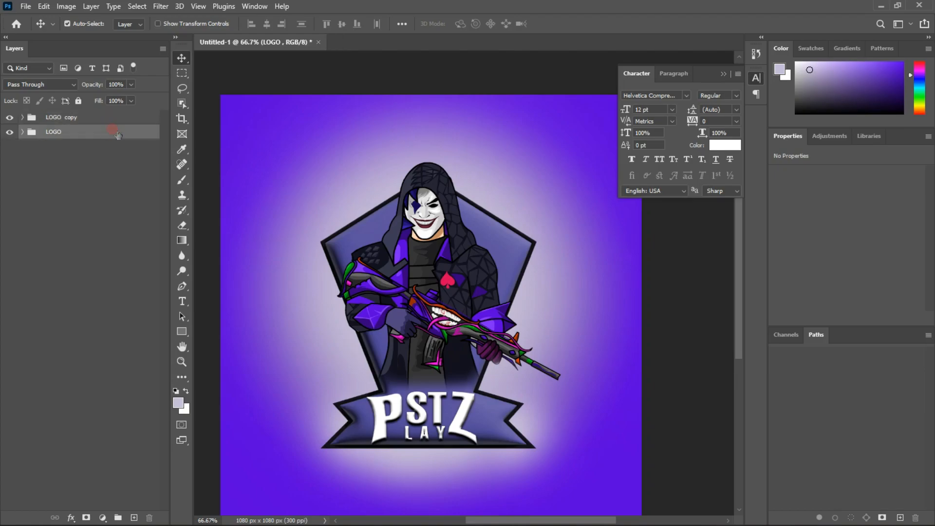
pyautogui.click(102, 117)
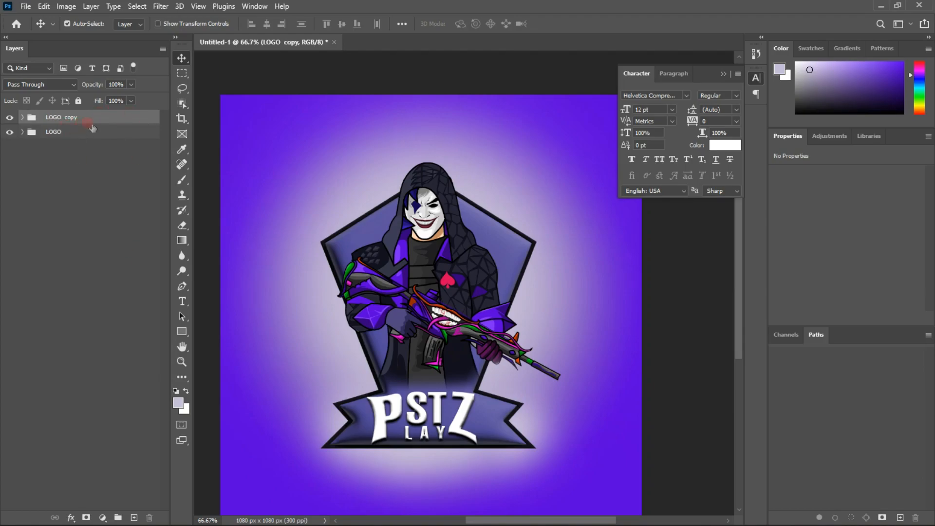
pyautogui.click(100, 136)
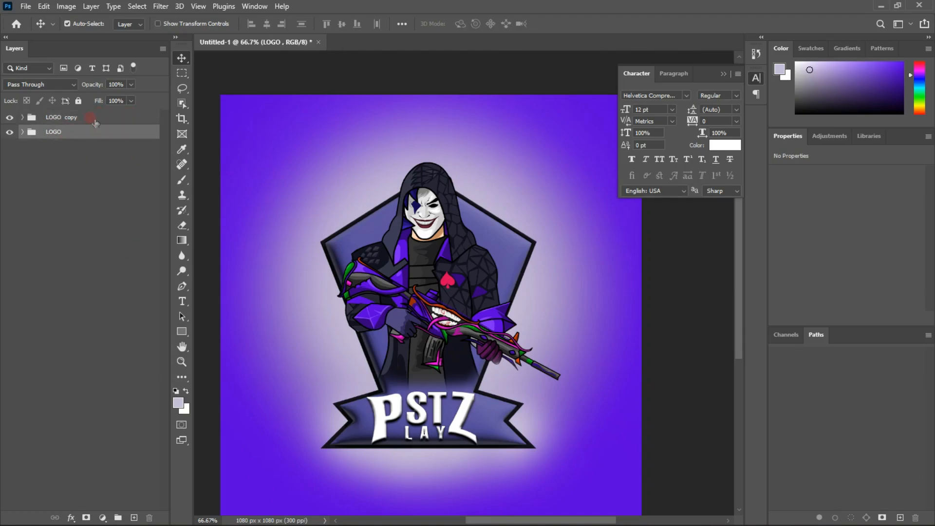
pyautogui.click(96, 120)
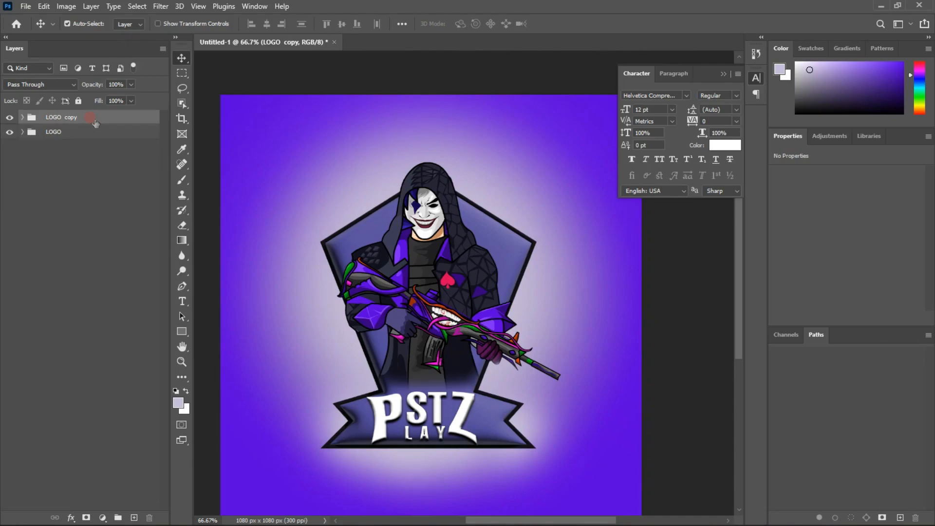
# Merge the ST, Z, Y, A, L and P layers in the original LOGO's TEXT group into a single layer
pyautogui.click(22, 131)
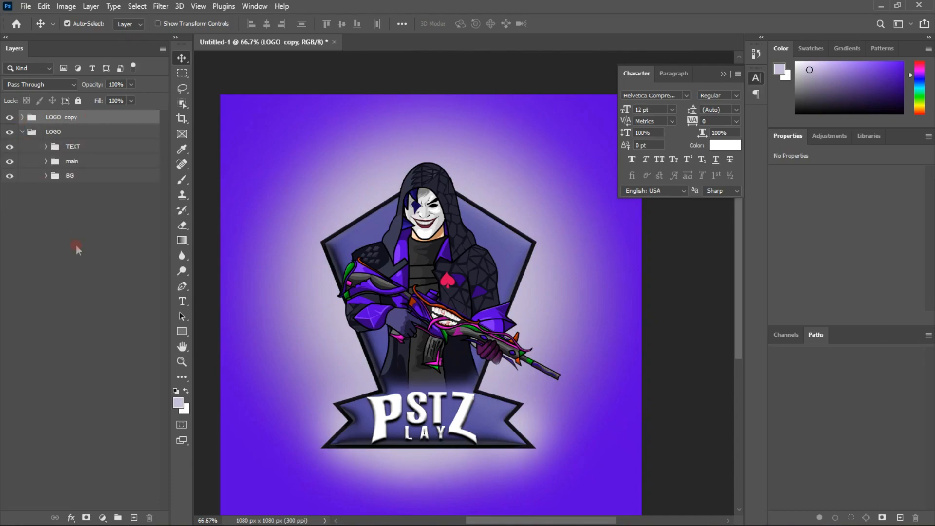
pyautogui.click(45, 146)
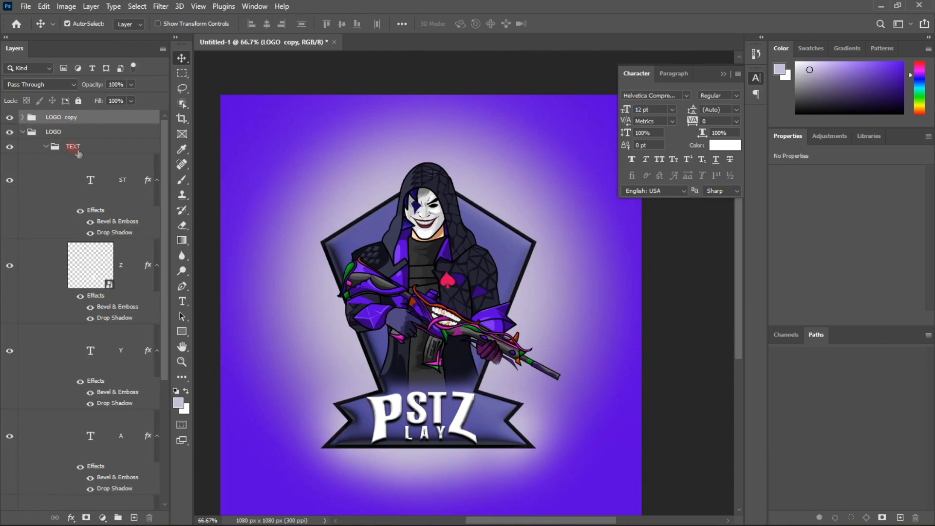
pyautogui.scroll(-3, 74, 379)
pyautogui.scroll(3, 74, 380)
pyautogui.click(60, 179)
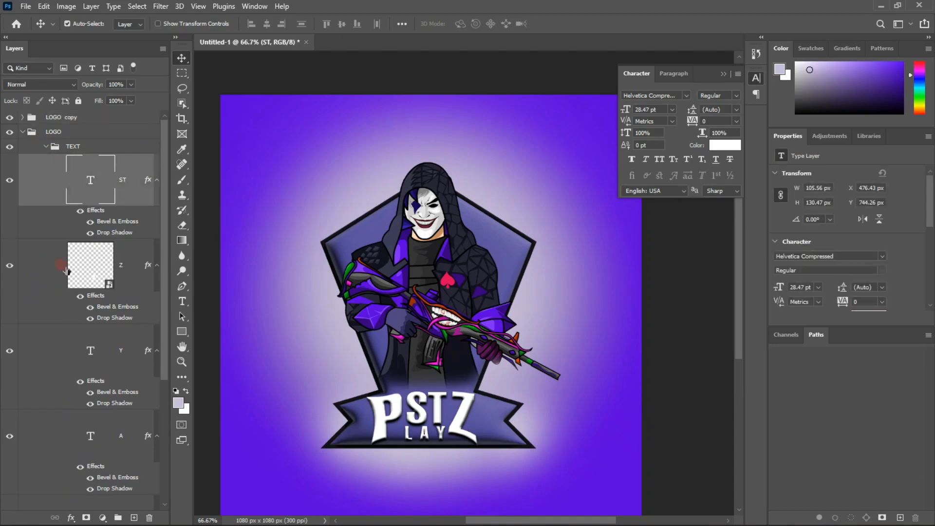
pyautogui.scroll(-4, 47, 261)
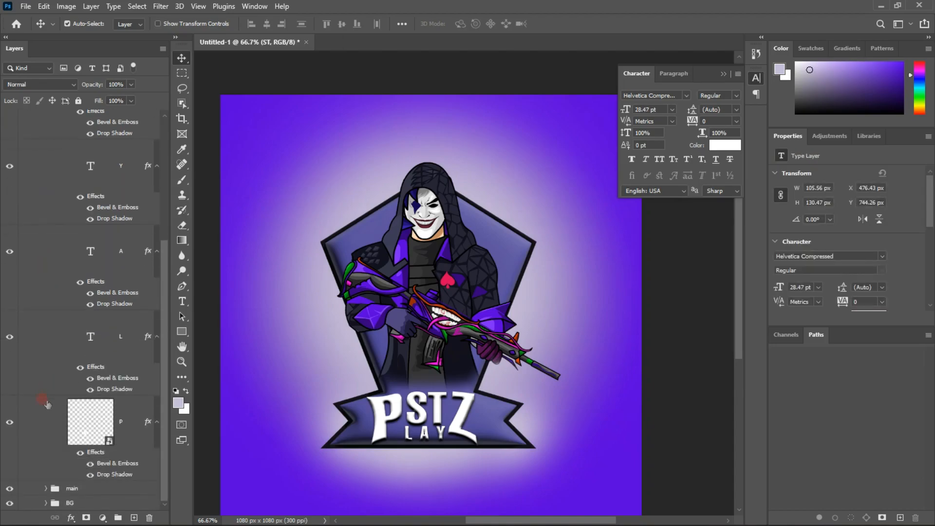
pyautogui.click(41, 423)
pyautogui.scroll(5, 54, 371)
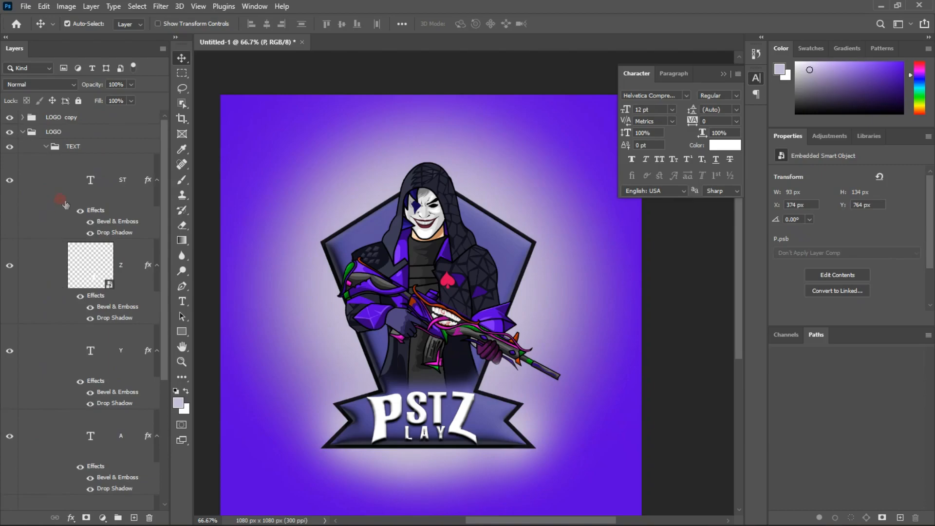
pyautogui.keyDown('shift'); pyautogui.click(63, 173); pyautogui.keyUp('shift')
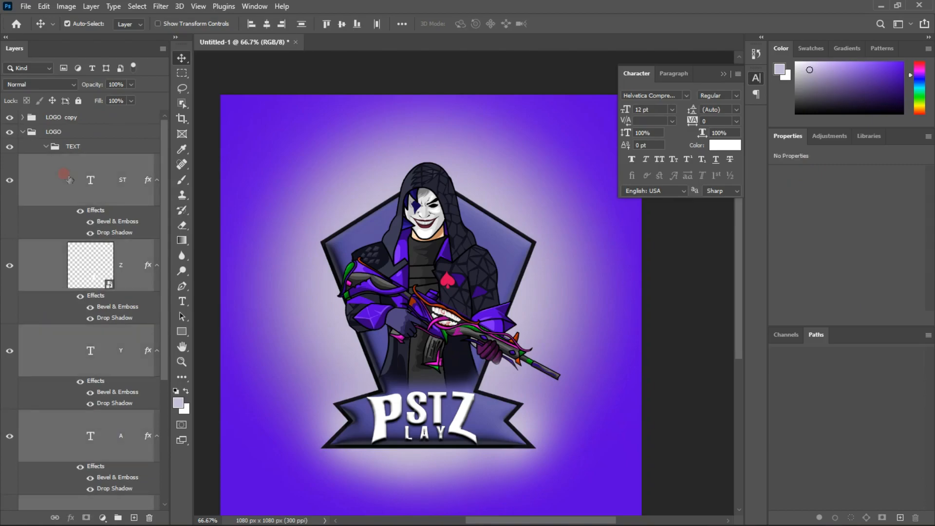
pyautogui.hotkey('ctrl', 'e')
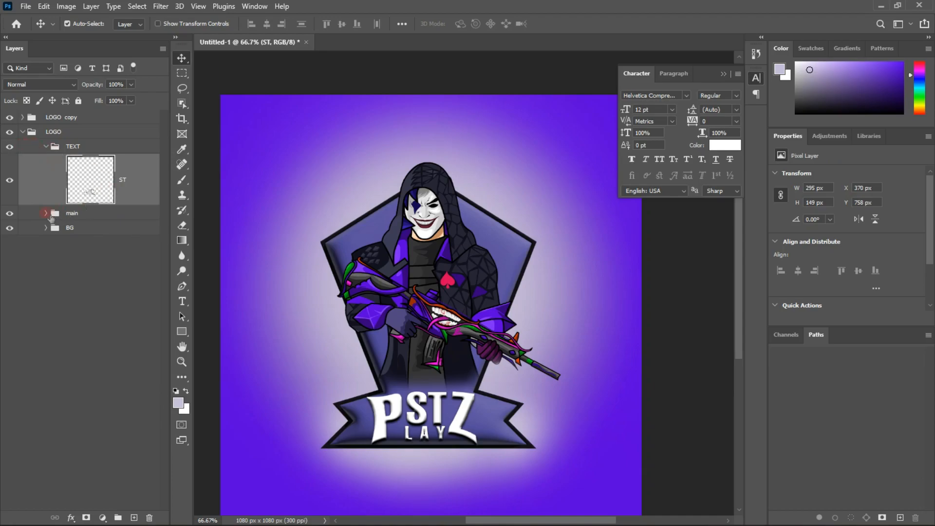
# Merge the masked character layer and the badge shape layer in the original LOGO's main group
pyautogui.click(45, 213)
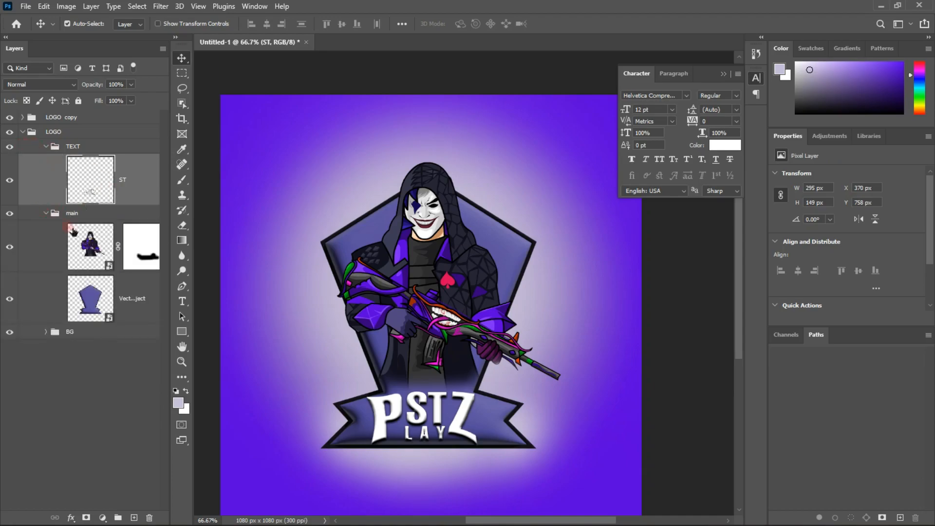
pyautogui.click(56, 258)
pyautogui.keyDown('ctrl'); pyautogui.click(49, 299); pyautogui.keyUp('ctrl')
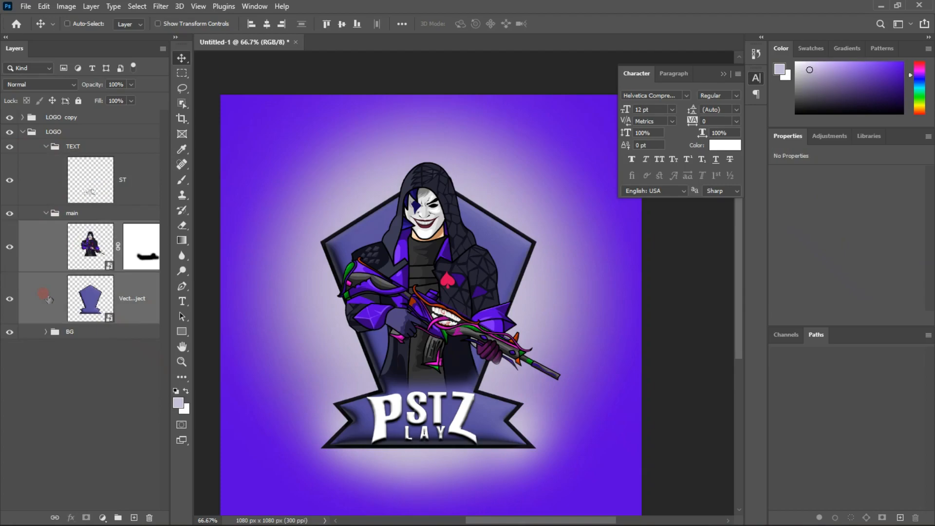
pyautogui.hotkey('ctrl', 'e')
pyautogui.click(45, 214)
pyautogui.click(44, 212)
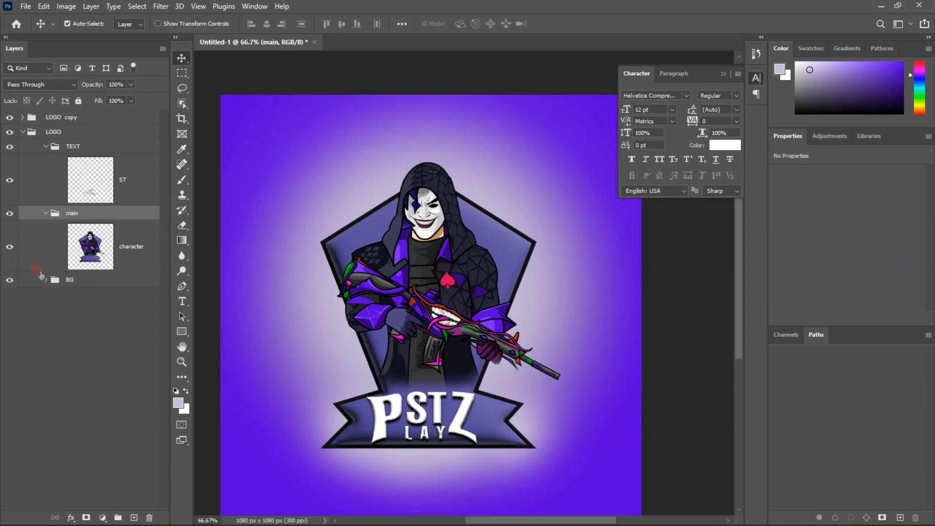
# Merge the glow, gradient fill and Layer 0 layers in the original LOGO's BG group and collapse that group
pyautogui.click(44, 280)
pyautogui.click(52, 315)
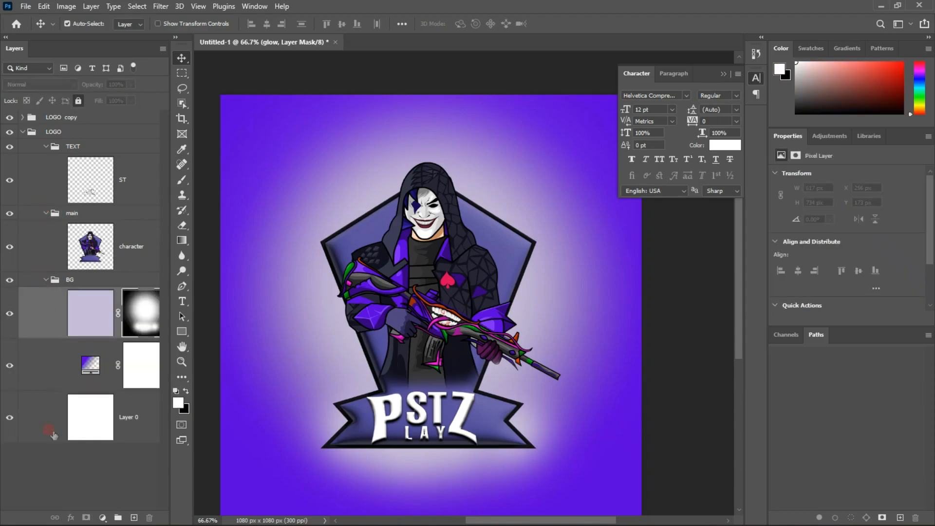
pyautogui.keyDown('shift'); pyautogui.click(53, 441); pyautogui.keyUp('shift')
pyautogui.hotkey('ctrl', 'e')
pyautogui.click(34, 306)
pyautogui.click(45, 281)
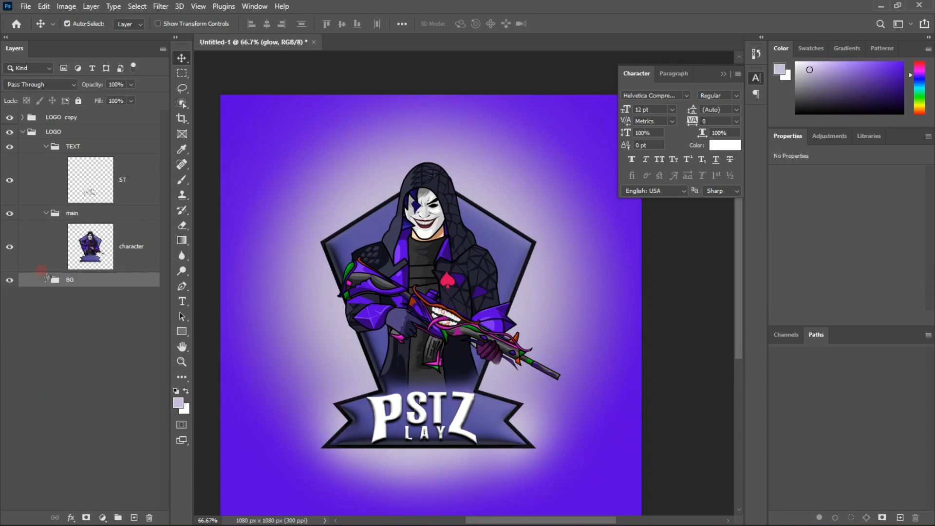
# Collapse the TEXT and main groups and hide the LOGO copy group
pyautogui.click(45, 148)
pyautogui.click(45, 162)
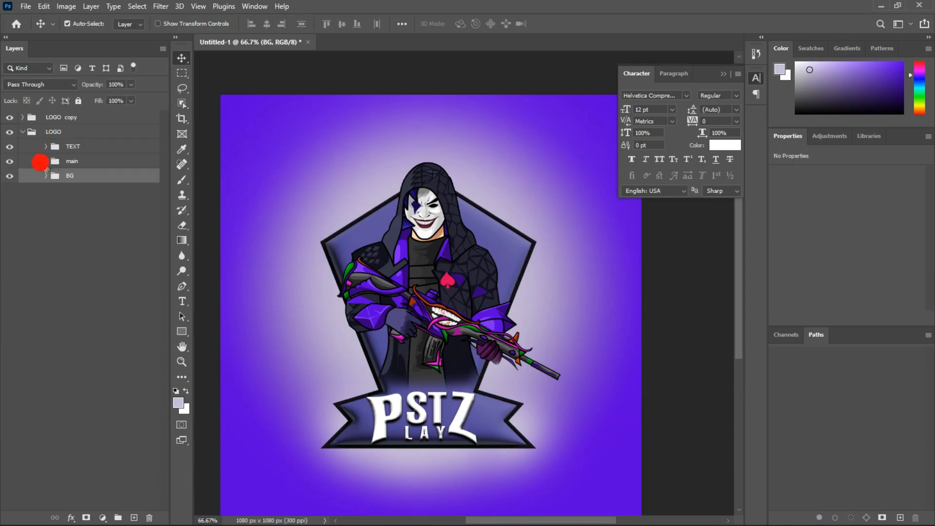
pyautogui.click(38, 215)
pyautogui.click(9, 118)
pyautogui.click(50, 284)
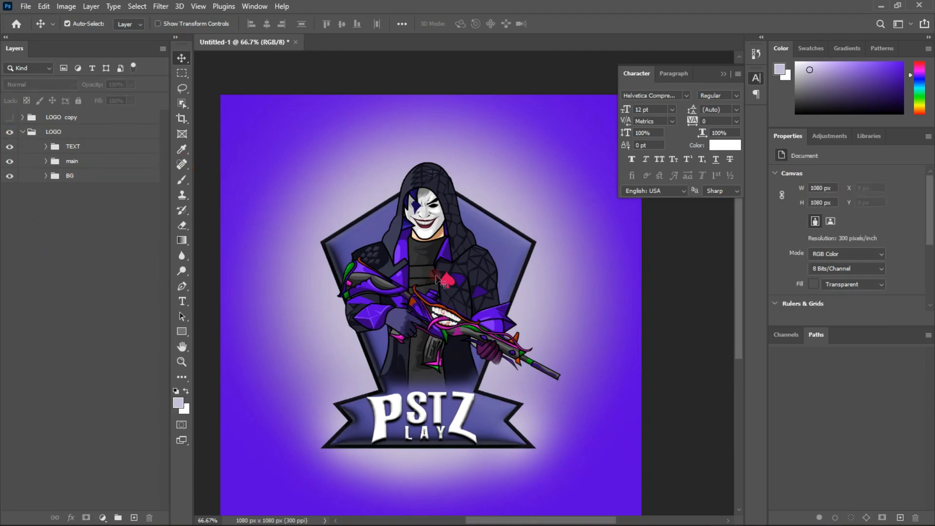
# Try moving the merged character and glow background layers separately, undoing each move
pyautogui.moveTo(409, 291); pyautogui.dragTo(351, 278)
pyautogui.hotkey('ctrl', 'z')
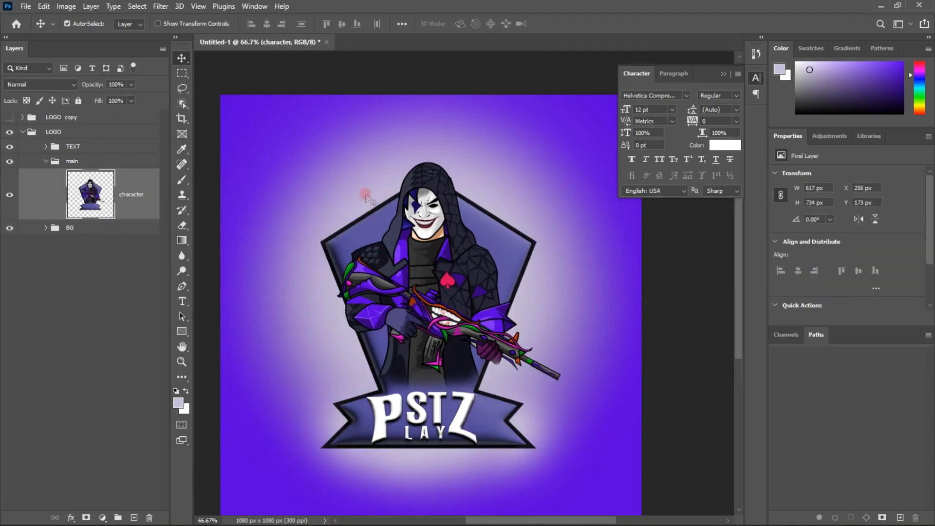
pyautogui.keyDown('ctrl'); pyautogui.click(272, 136); pyautogui.keyUp('ctrl')
pyautogui.click(272, 136)
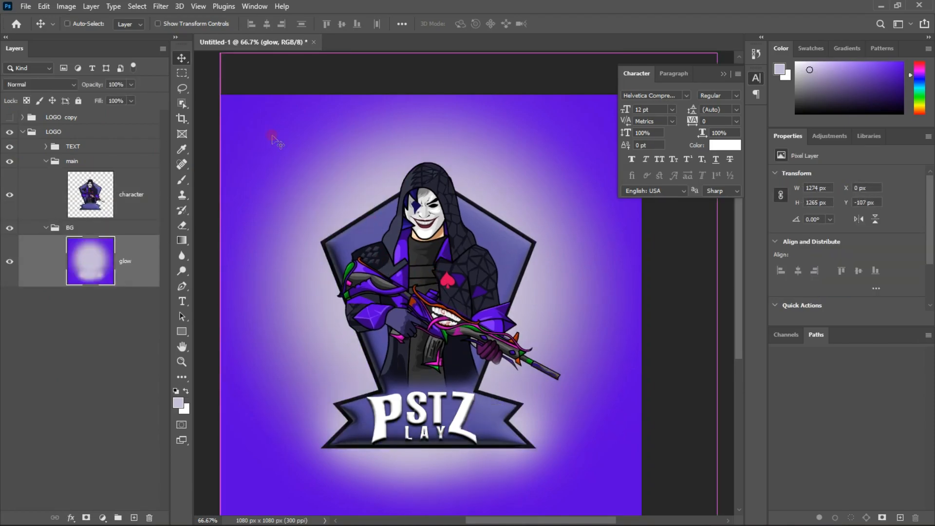
pyautogui.moveTo(273, 137); pyautogui.dragTo(525, 428)
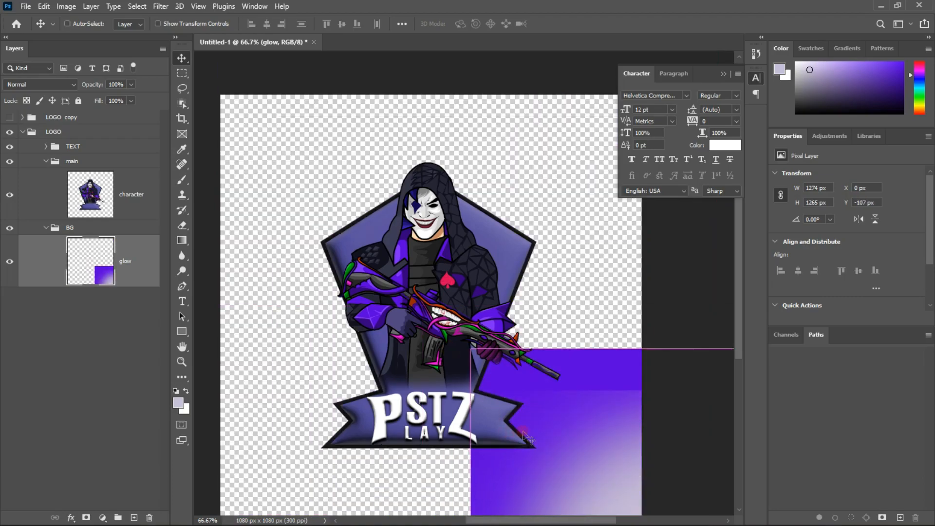
pyautogui.hotkey('ctrl', 'z')
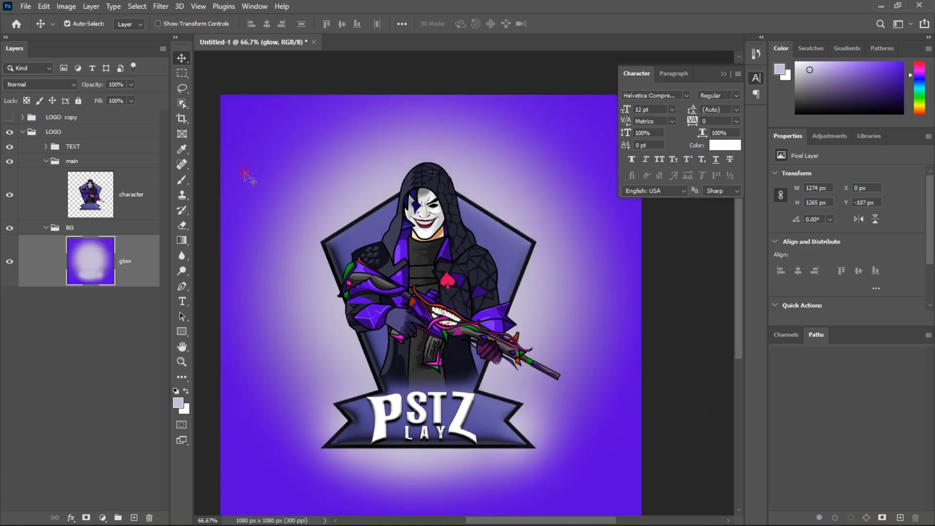
# Hide the glow layer and select the ST and character layers together
pyautogui.click(7, 263)
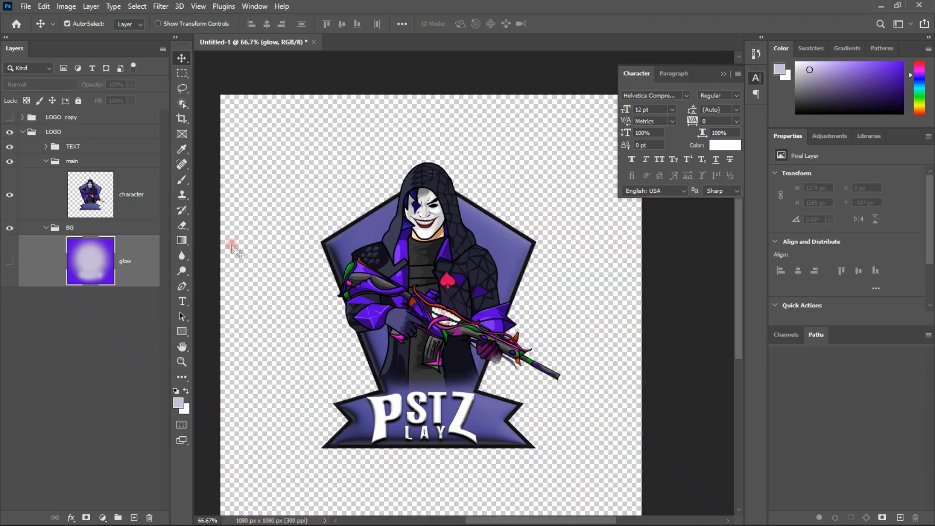
pyautogui.click(440, 393)
pyautogui.hotkey('ctrl', 't')
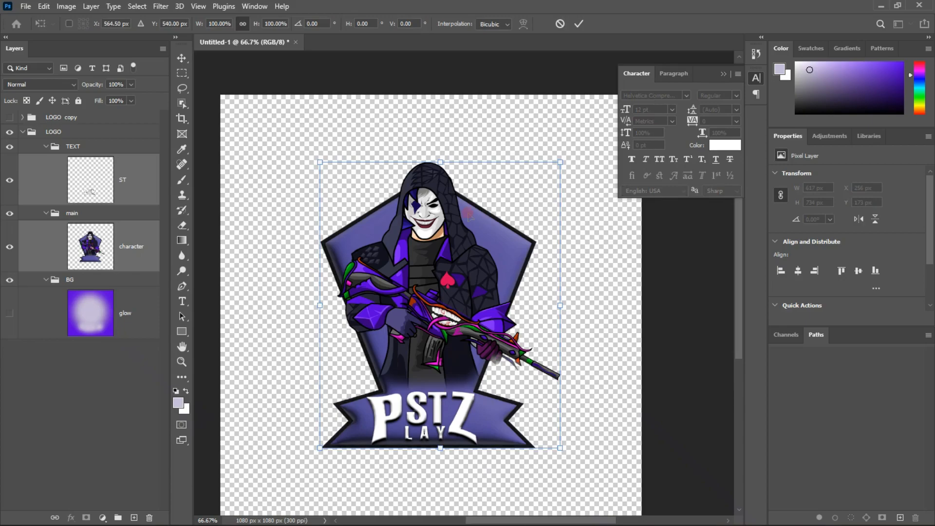
pyautogui.rightClick(427, 229)
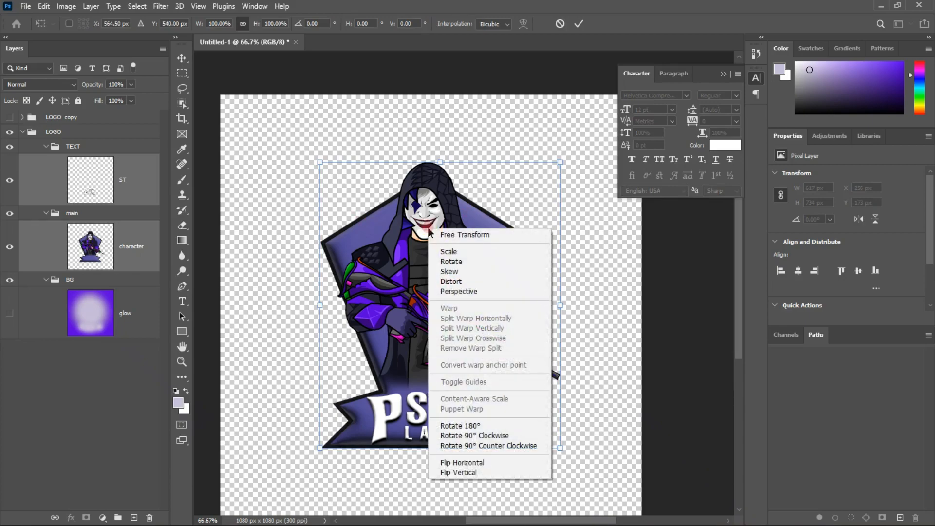
pyautogui.click(405, 226)
pyautogui.click(579, 23)
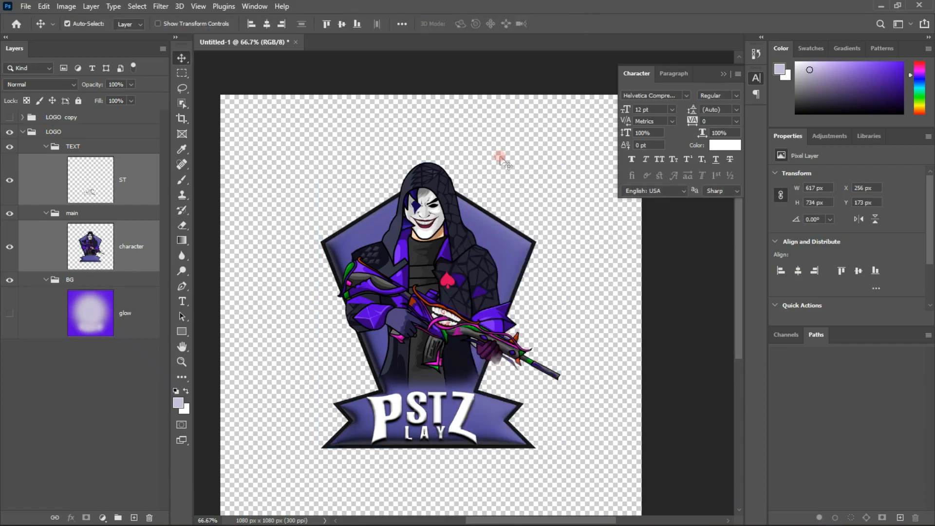
# Duplicate the ST and character layers and scale the copies proportionally to about 186%, roughly filling the canvas
pyautogui.hotkey('ctrl', 'j')
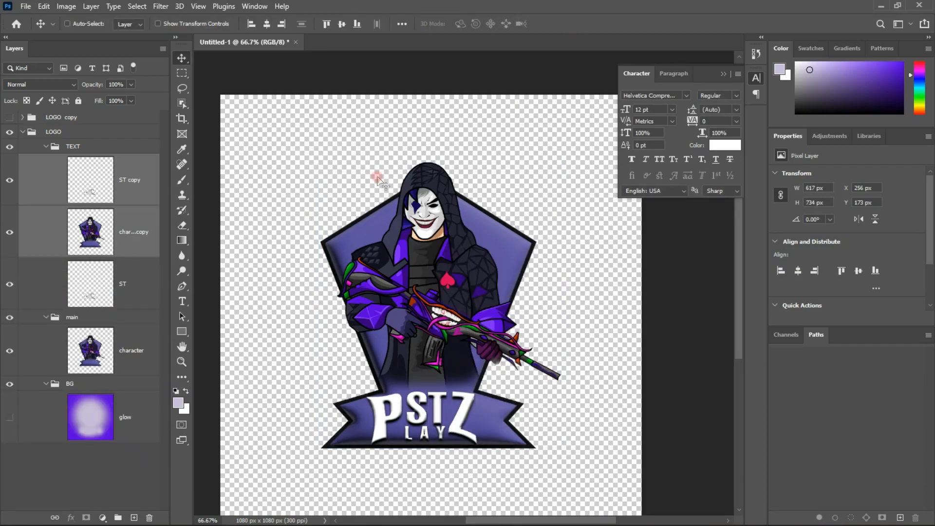
pyautogui.hotkey('ctrl', 't')
pyautogui.moveTo(444, 242); pyautogui.dragTo(359, 211)
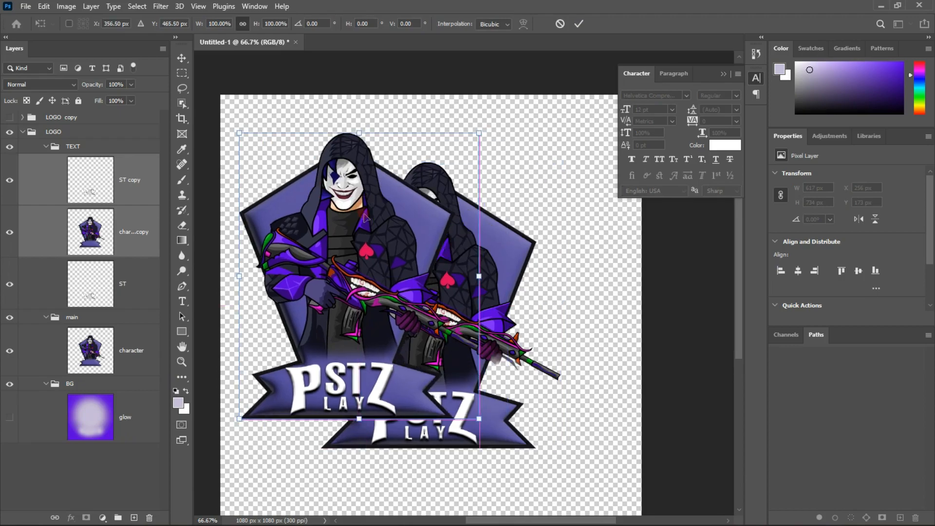
pyautogui.moveTo(485, 128); pyautogui.dragTo(652, 32)
pyautogui.moveTo(394, 186); pyautogui.dragTo(411, 318)
pyautogui.scroll(-4, 411, 301)
pyautogui.moveTo(388, 279); pyautogui.dragTo(389, 258)
pyautogui.hscroll(-3, 414, 251)
pyautogui.scroll(3, 423, 247)
pyautogui.scroll(1, 423, 247)
pyautogui.moveTo(438, 225); pyautogui.dragTo(385, 210)
pyautogui.moveTo(598, 299); pyautogui.dragTo(610, 349)
pyautogui.scroll(-2, 611, 349)
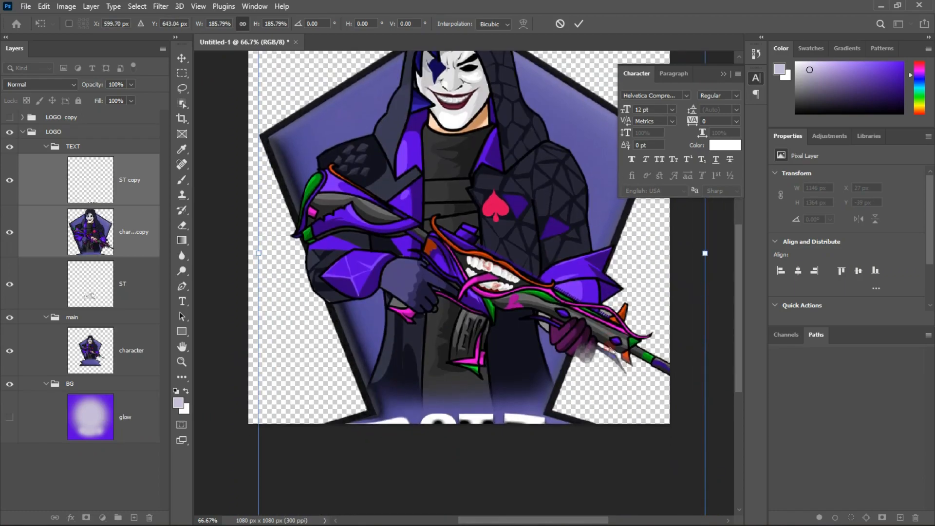
# Enlarge the copied layers to about 1194 by 1420 px and position them at about X 16 px, Y -19 px
pyautogui.scroll(1, 580, 363)
pyautogui.moveTo(704, 292); pyautogui.dragTo(724, 289)
pyautogui.moveTo(586, 273); pyautogui.dragTo(583, 285)
pyautogui.scroll(4, 583, 285)
pyautogui.moveTo(528, 307); pyautogui.dragTo(557, 275)
pyautogui.press('Return')
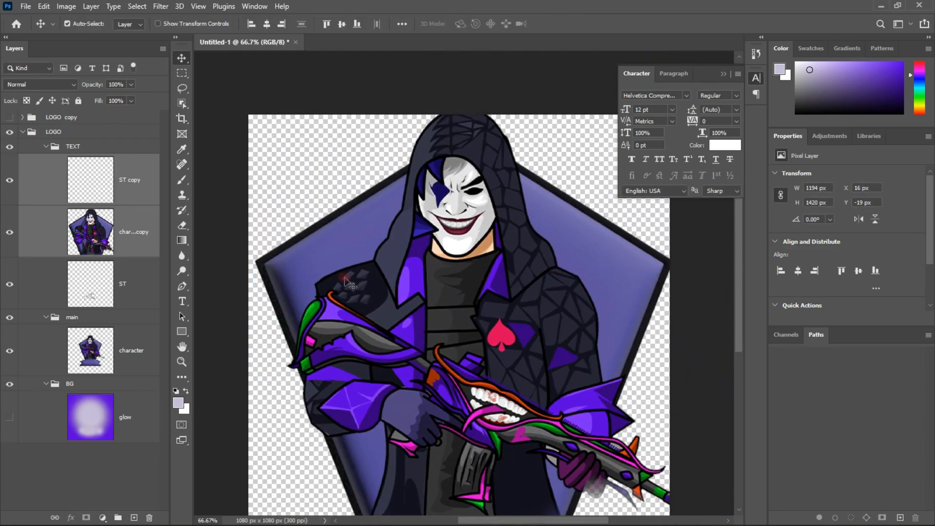
# Show the glow layer again and move the character copy into the main group beneath the character layer
pyautogui.scroll(2, 108, 216)
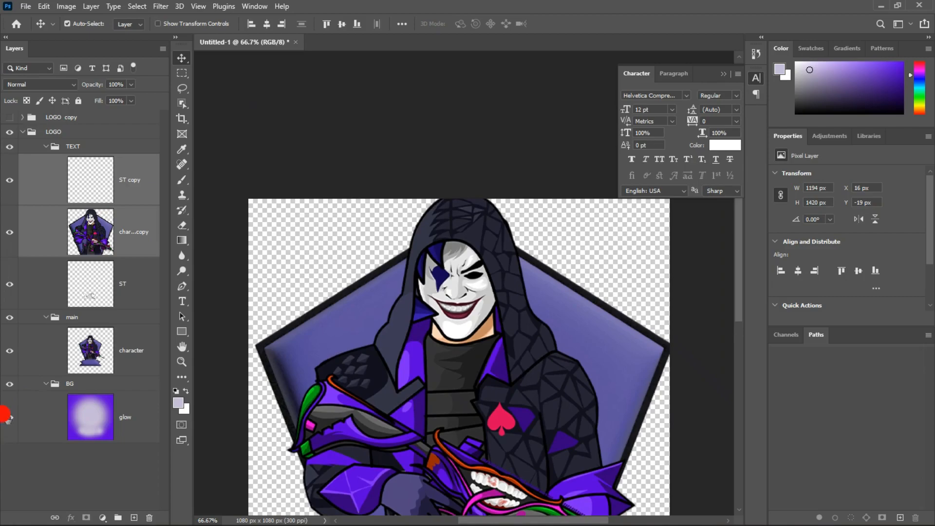
pyautogui.click(8, 417)
pyautogui.click(225, 173)
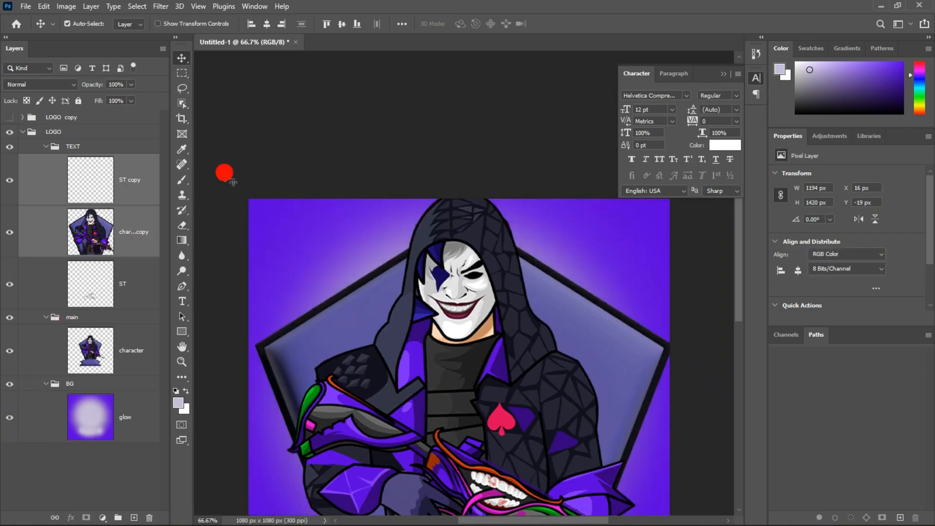
pyautogui.moveTo(136, 224); pyautogui.dragTo(133, 378)
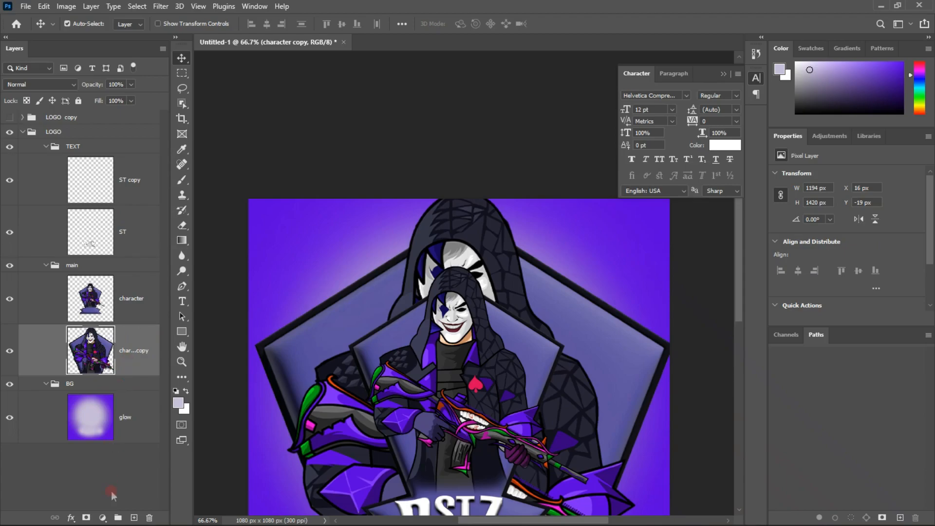
# Add a layer mask to the character copy, invert it to black and widen the Layers panel
pyautogui.click(87, 517)
pyautogui.hotkey('ctrl', 'i')
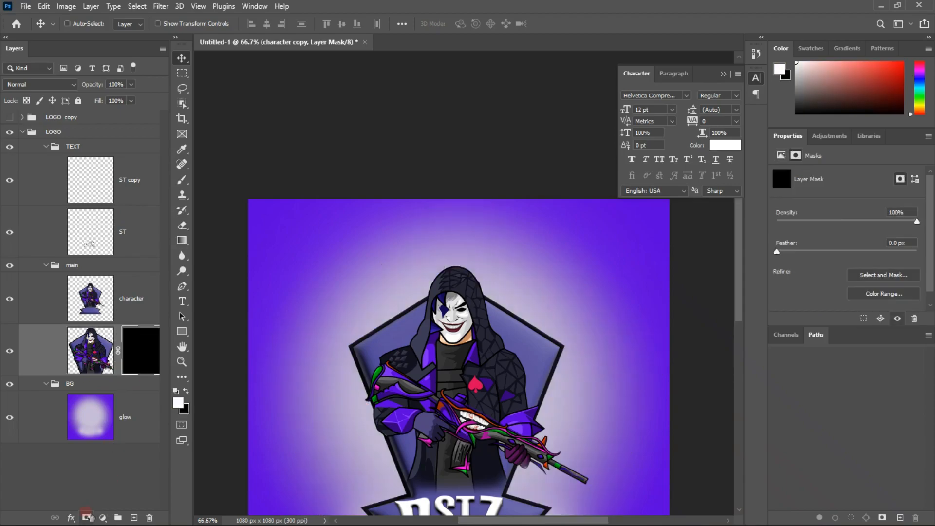
pyautogui.hscroll(-5, 130, 490)
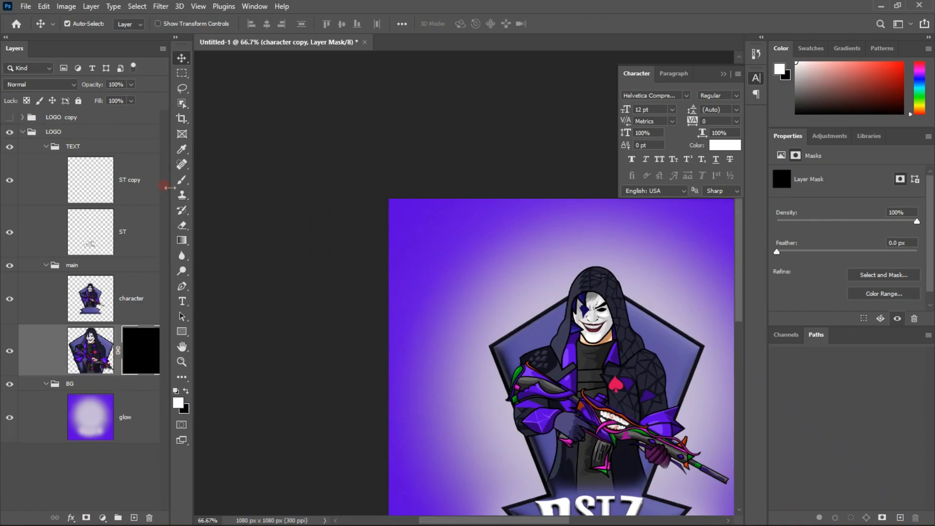
pyautogui.moveTo(207, 184); pyautogui.dragTo(222, 184)
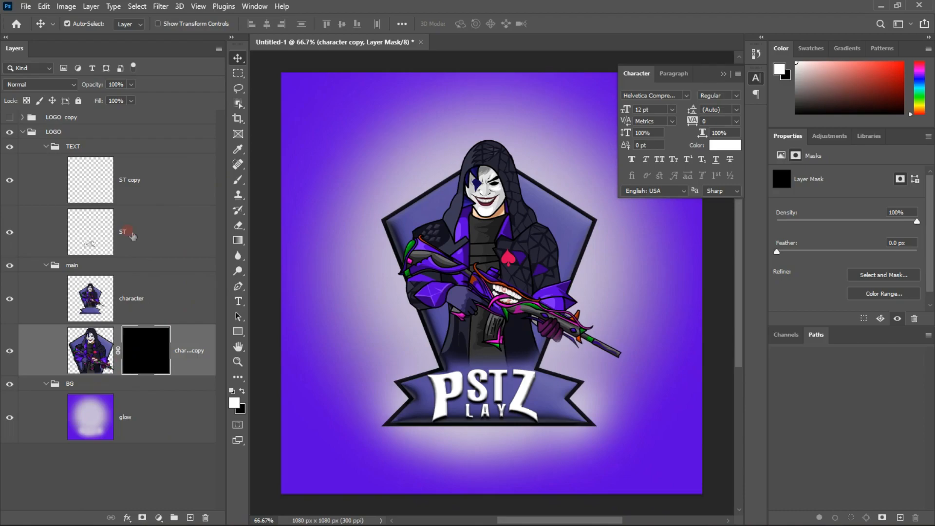
# Delete the ST copy layer from the TEXT group
pyautogui.click(130, 233)
pyautogui.click(160, 197)
pyautogui.press('Delete')
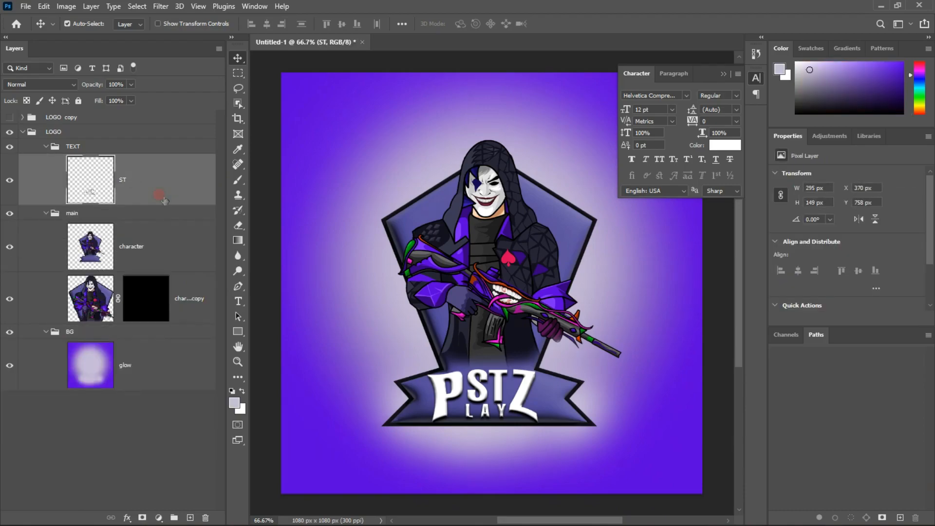
# Collapse the Character panel and ready the Brush tool on the character copy's layer mask
pyautogui.click(178, 421)
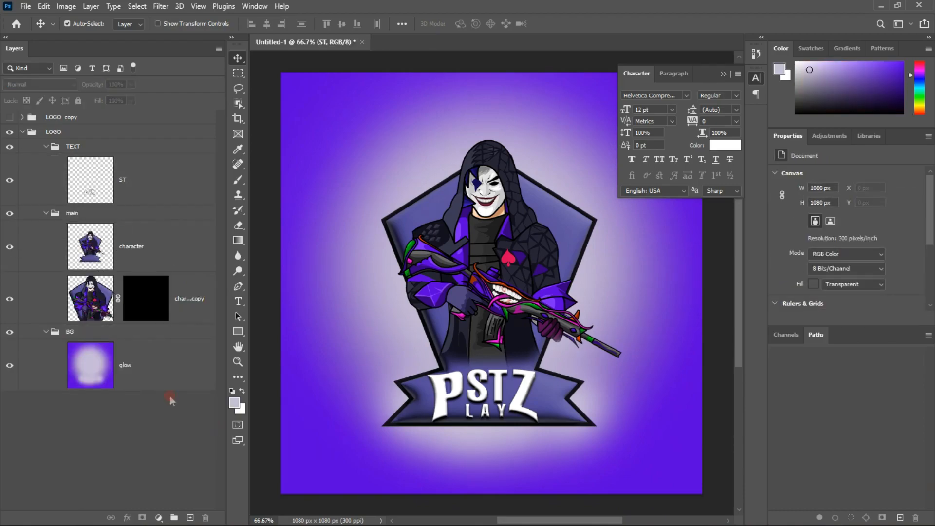
pyautogui.click(162, 316)
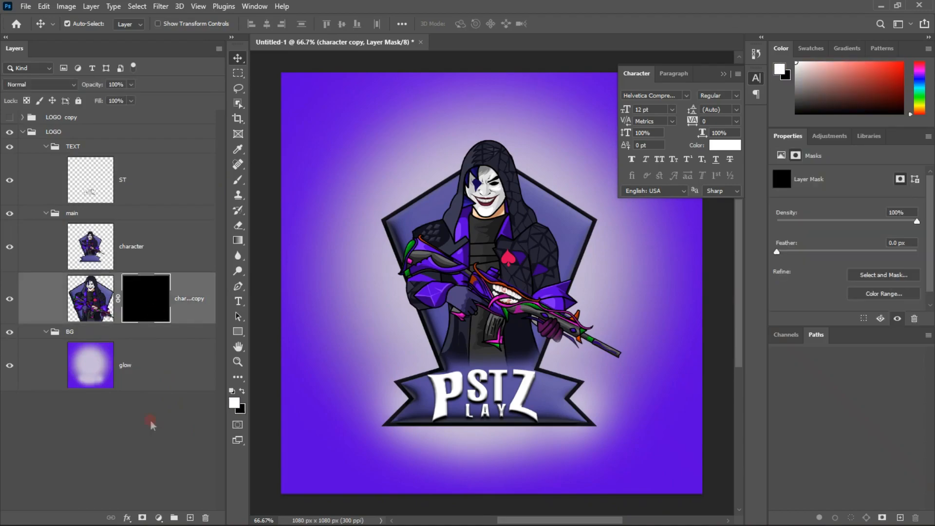
pyautogui.click(723, 74)
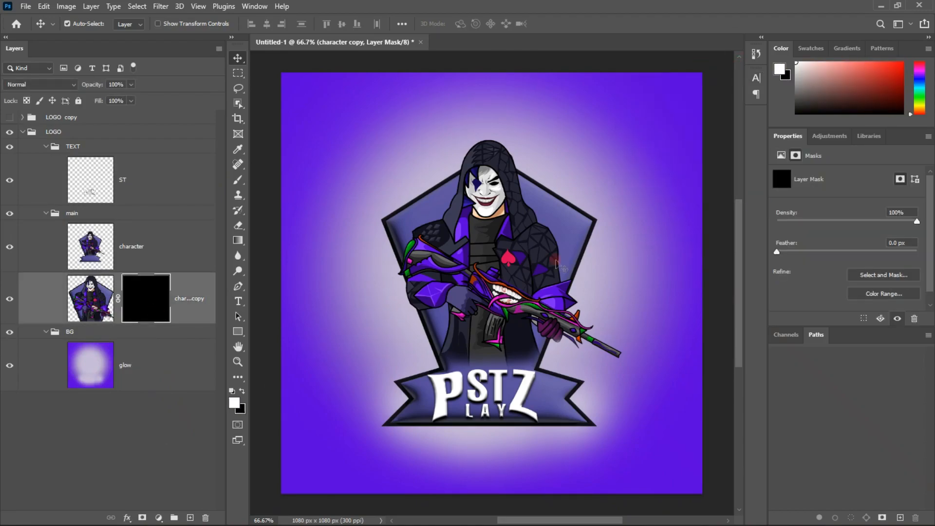
pyautogui.press('b')
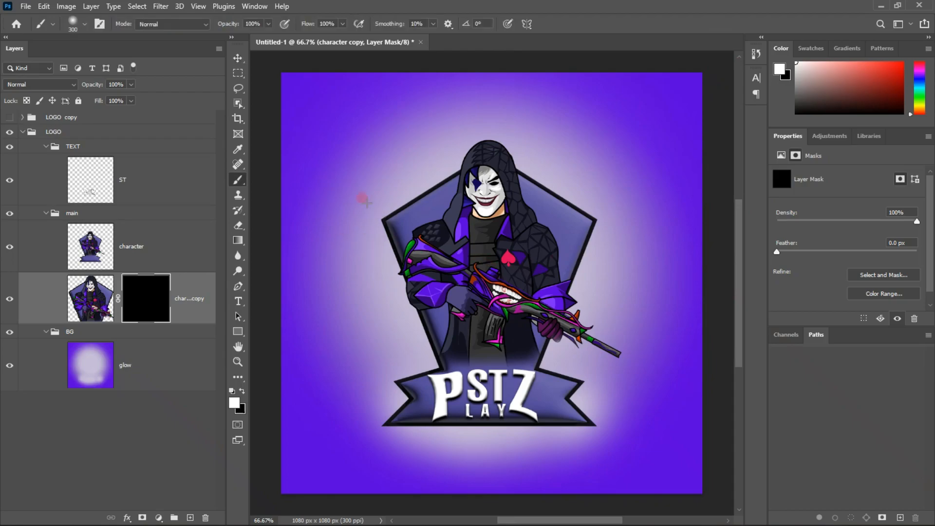
# Try revealing the character copy with a soft white 127 px brush dab beside the badge, then undo it
pyautogui.rightClick(346, 194)
pyautogui.click(455, 227)
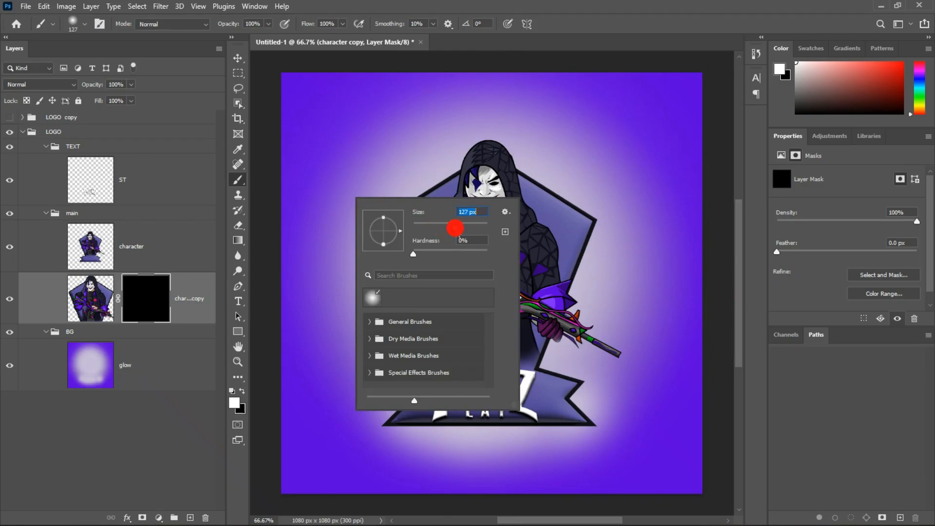
pyautogui.click(592, 35)
pyautogui.click(371, 270)
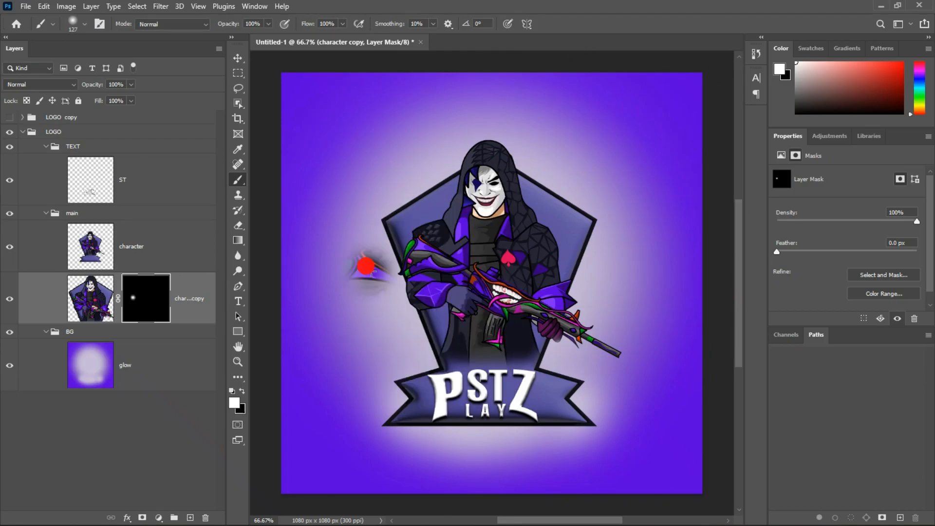
pyautogui.hotkey('ctrl', 'z')
# Try revealing the character copy with a 417 px brush dab over the lower badge, then undo it
pyautogui.rightClick(414, 169)
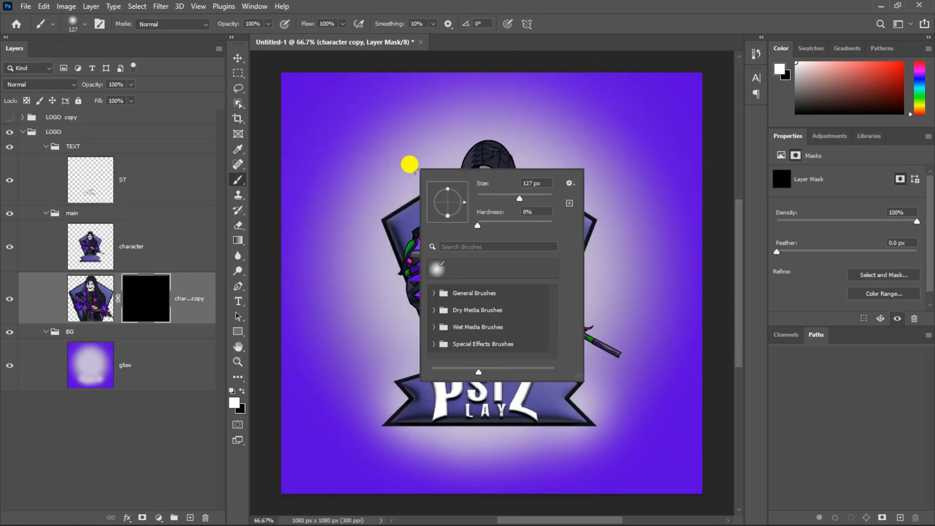
pyautogui.click(544, 195)
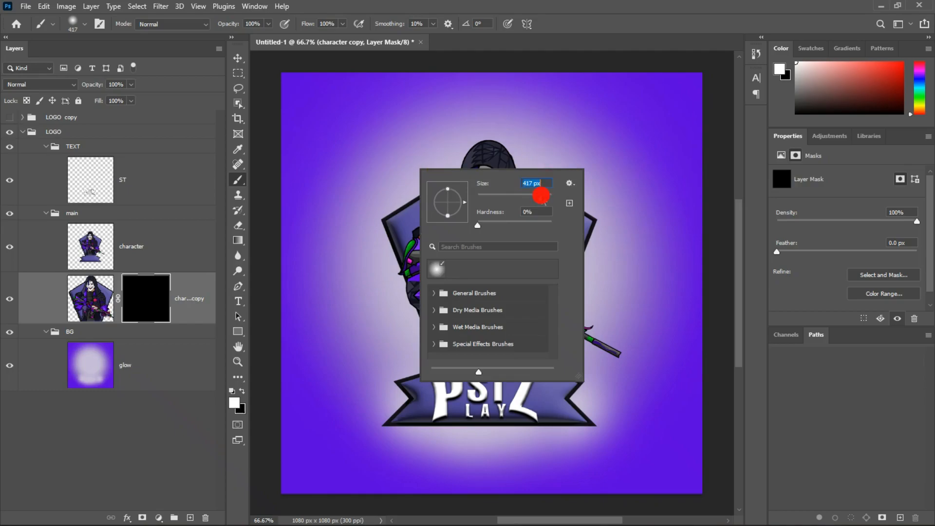
pyautogui.click(594, 28)
pyautogui.click(446, 323)
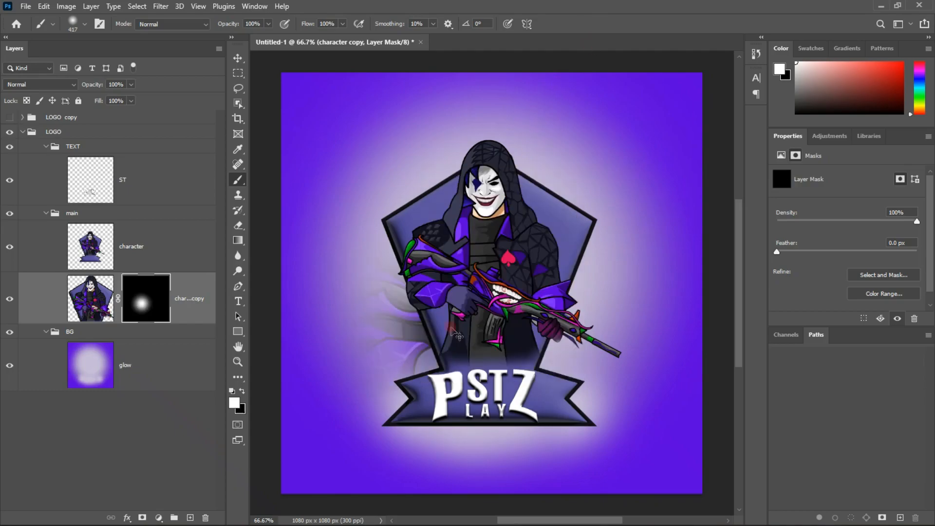
pyautogui.hotkey('ctrl', 'z')
# Set the brush size to 2520 px, try revealing the entire character copy with one dab, and undo that dab
pyautogui.rightClick(507, 106)
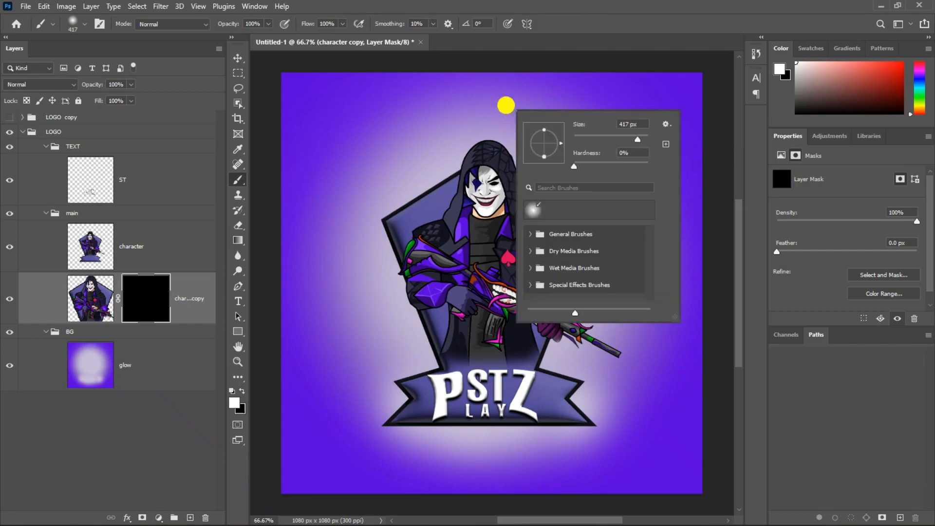
pyautogui.click(643, 137)
pyautogui.click(632, 5)
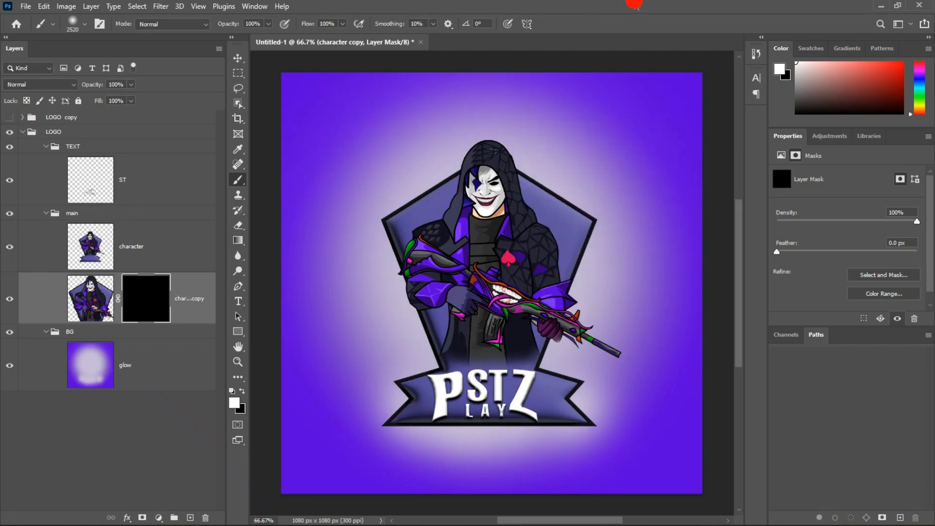
pyautogui.click(488, 254)
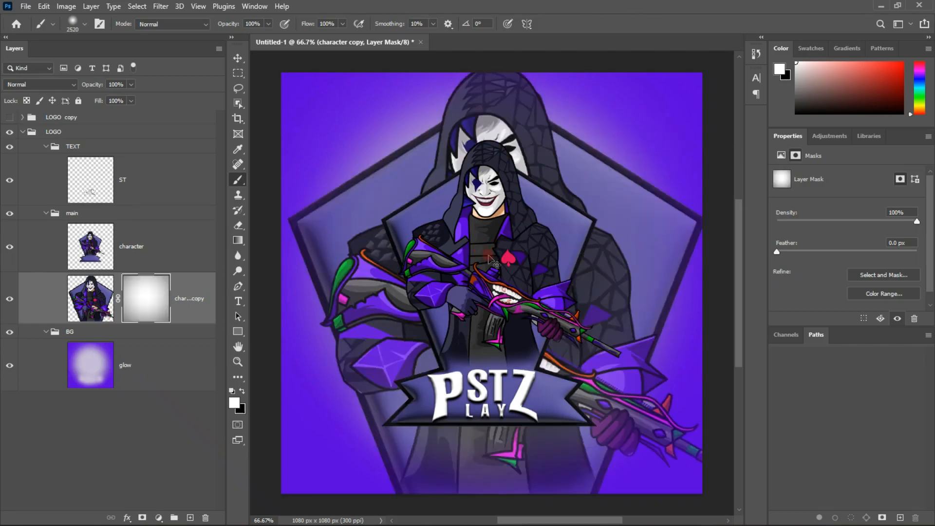
pyautogui.hotkey('ctrl', 'z')
# Lower the brush flow to 19% and dab once at the canvas centre to faintly reveal the enlarged character copy
pyautogui.rightClick(489, 254)
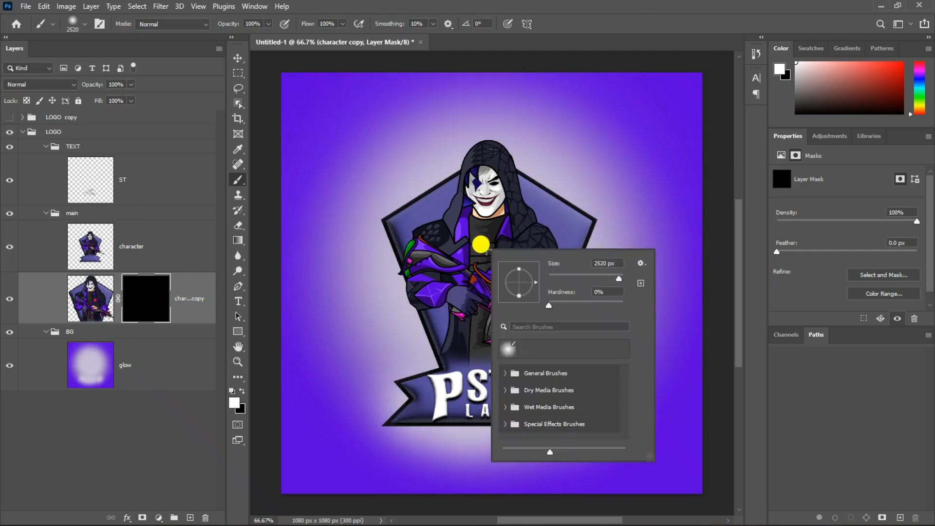
pyautogui.click(598, 28)
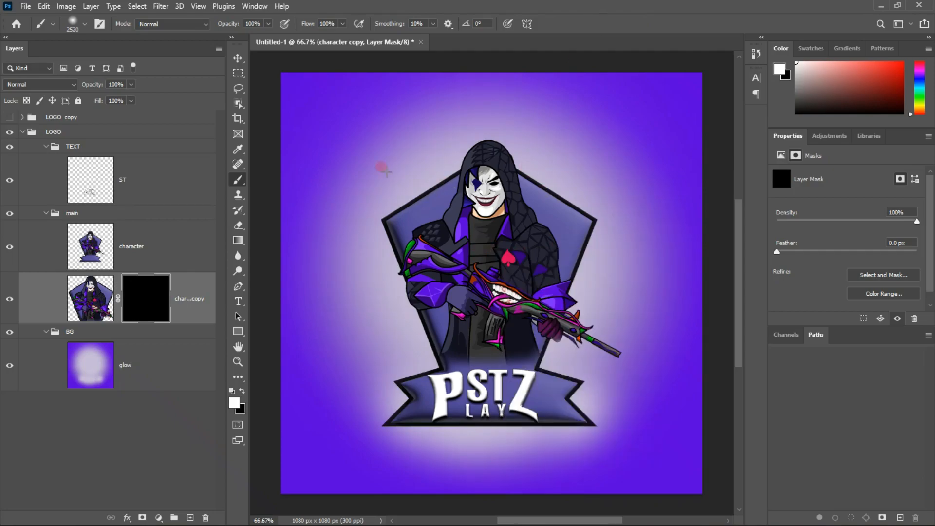
pyautogui.moveTo(312, 29); pyautogui.dragTo(263, 29)
pyautogui.click(485, 261)
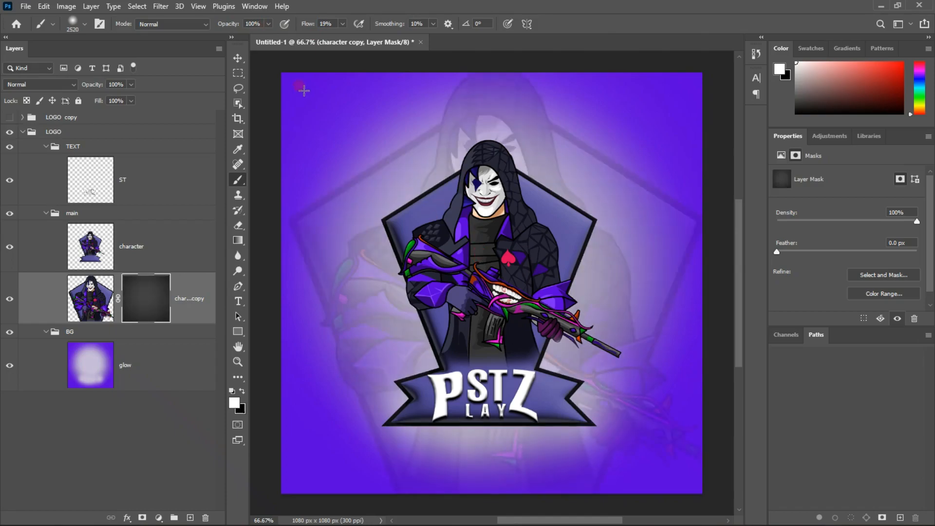
pyautogui.click(237, 59)
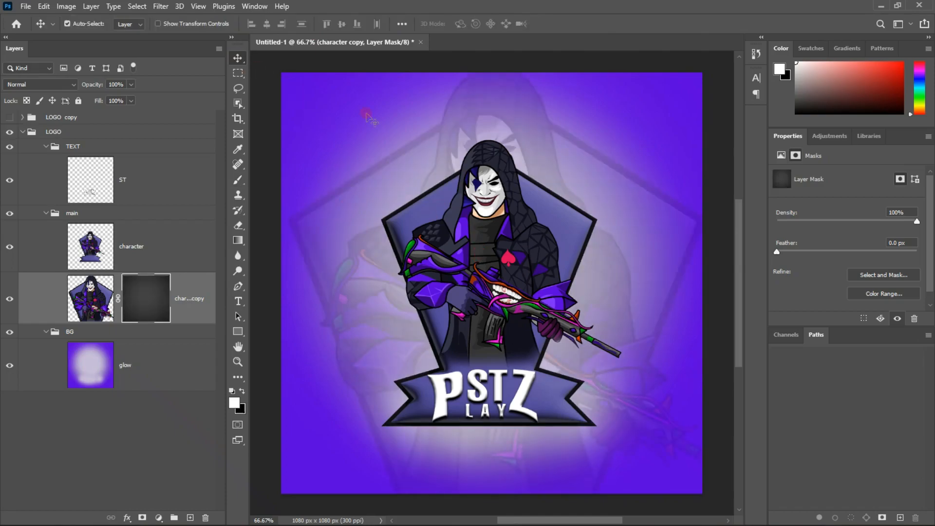